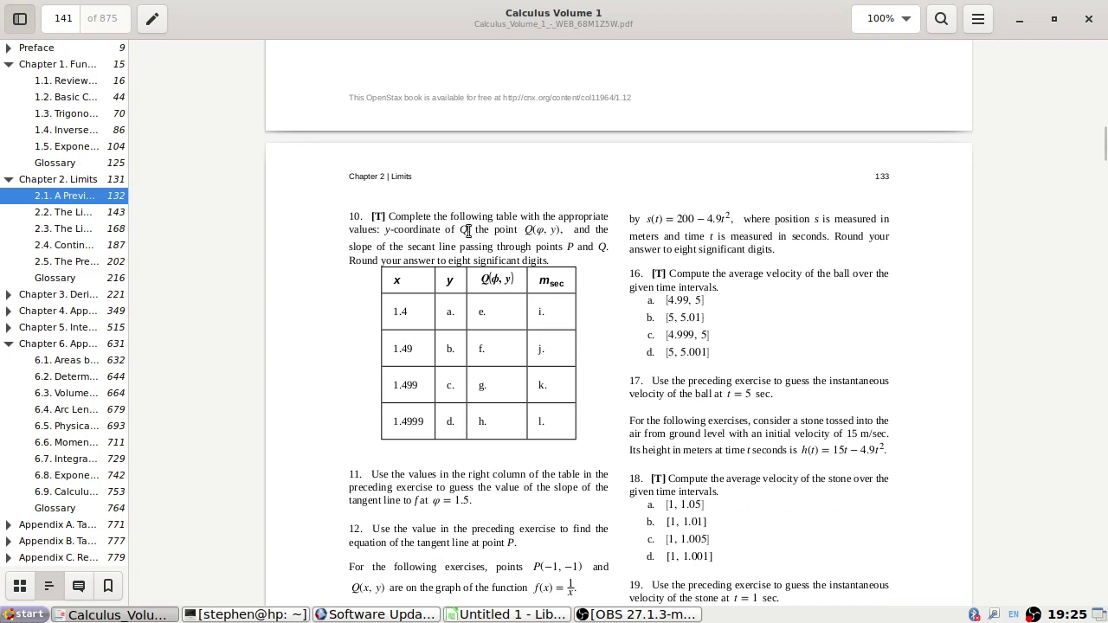
Look through section 2.1 of the textbook for the secant slope definition and the table in exercise 1.
{"action": "scroll", "coordinate": [465, 234], "scroll_direction": "up", "scroll_amount": 15}
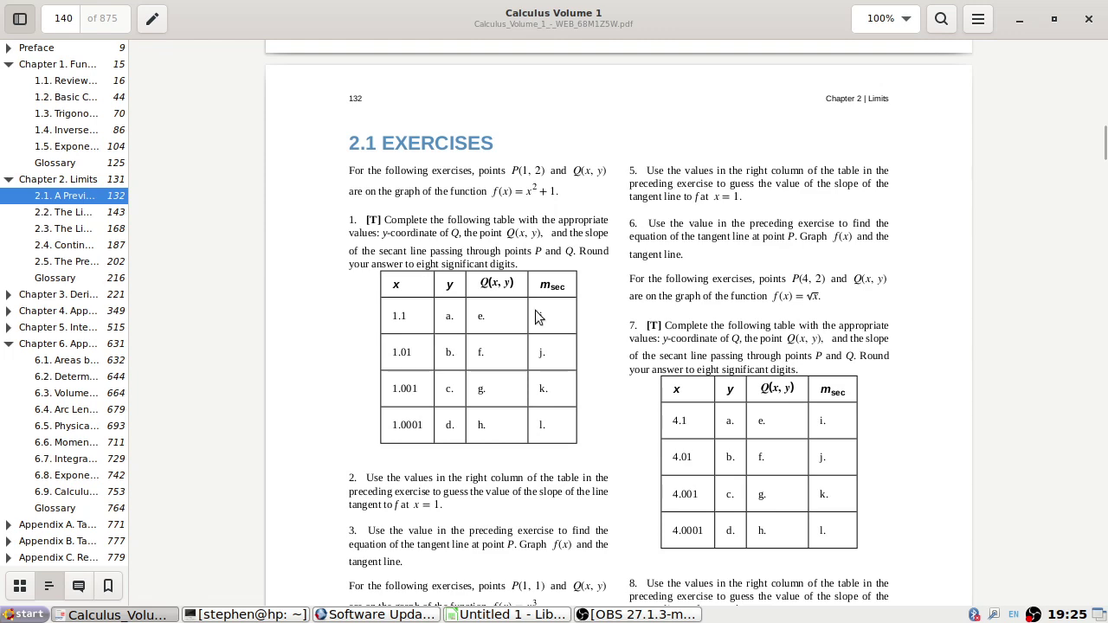
{"action": "scroll", "coordinate": [509, 317], "scroll_direction": "up", "scroll_amount": 8}
{"action": "scroll", "coordinate": [512, 317], "scroll_direction": "up", "scroll_amount": 15}
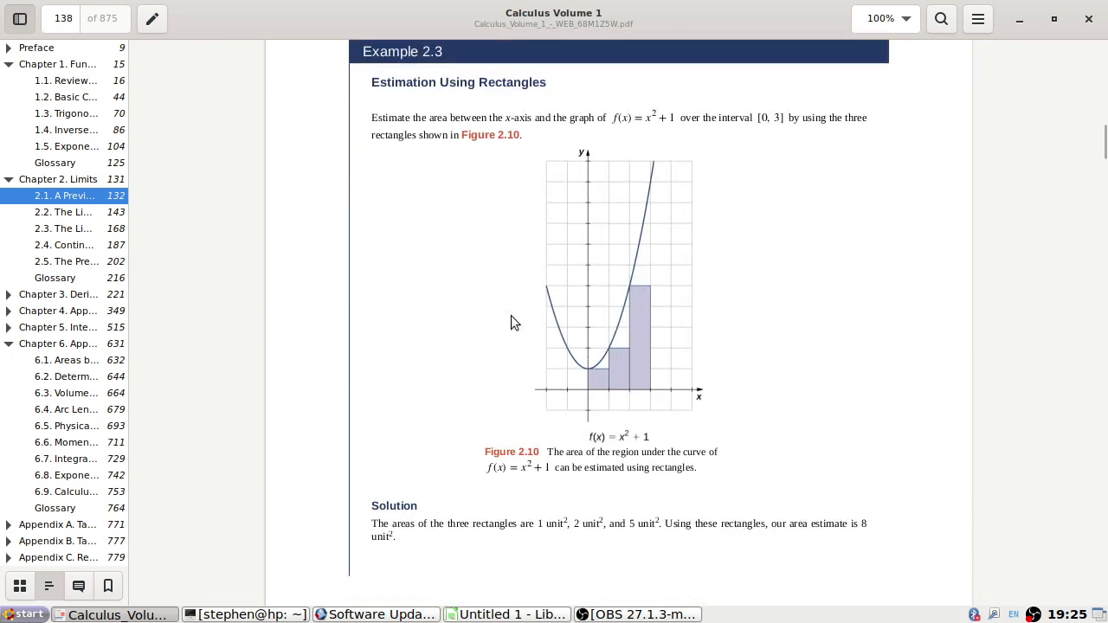
{"action": "scroll", "coordinate": [512, 317], "scroll_direction": "up", "scroll_amount": 15}
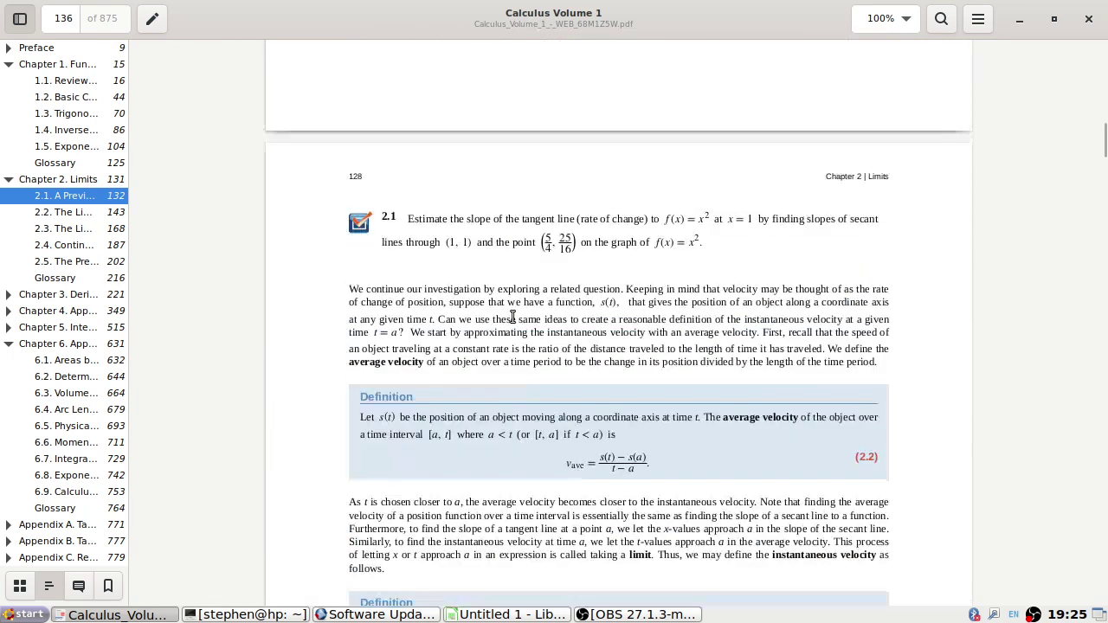
{"action": "scroll", "coordinate": [511, 320], "scroll_direction": "up", "scroll_amount": 15}
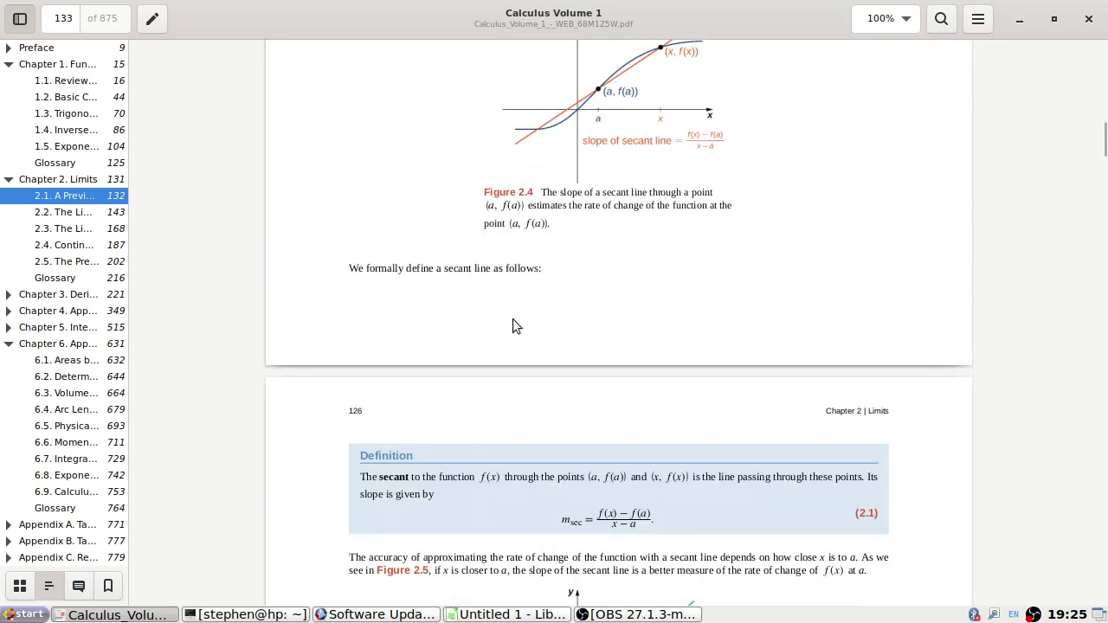
{"action": "scroll", "coordinate": [513, 322], "scroll_direction": "up", "scroll_amount": 12}
{"action": "scroll", "coordinate": [514, 321], "scroll_direction": "down", "scroll_amount": 5}
{"action": "scroll", "coordinate": [60, 277], "scroll_direction": "down", "scroll_amount": 4}
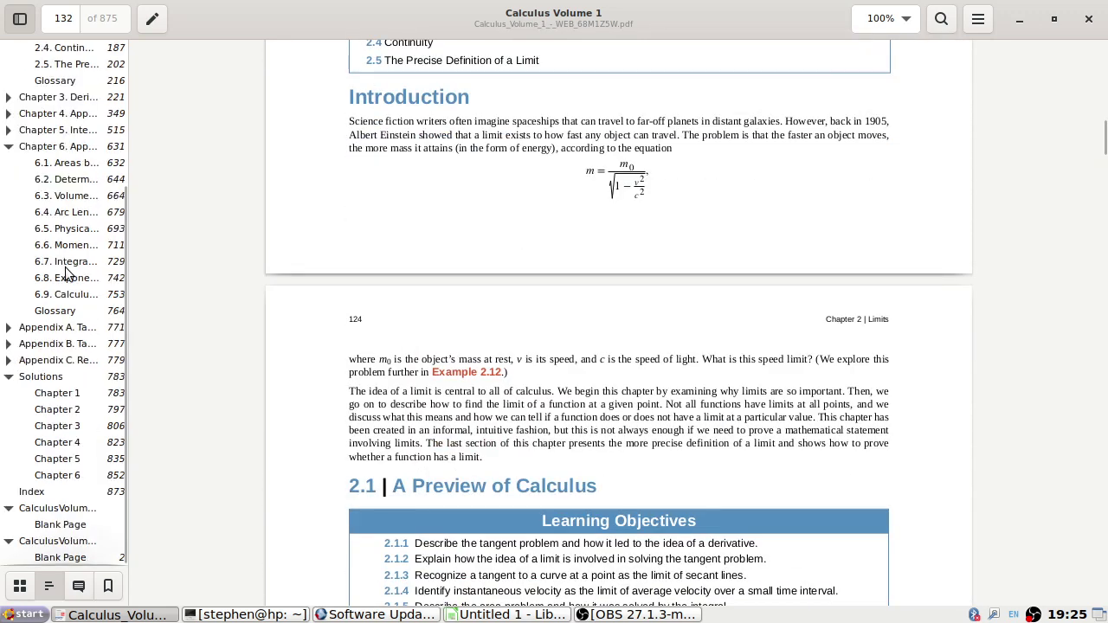
{"action": "scroll", "coordinate": [524, 329], "scroll_direction": "down", "scroll_amount": 8}
{"action": "scroll", "coordinate": [524, 329], "scroll_direction": "down", "scroll_amount": 20}
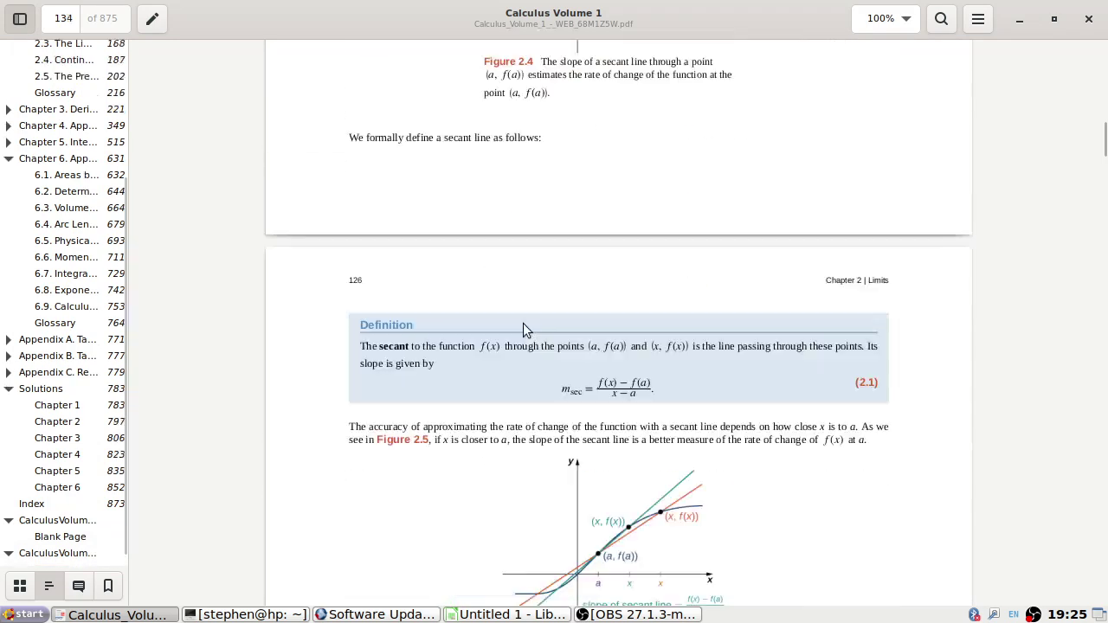
{"action": "scroll", "coordinate": [523, 328], "scroll_direction": "down", "scroll_amount": 20}
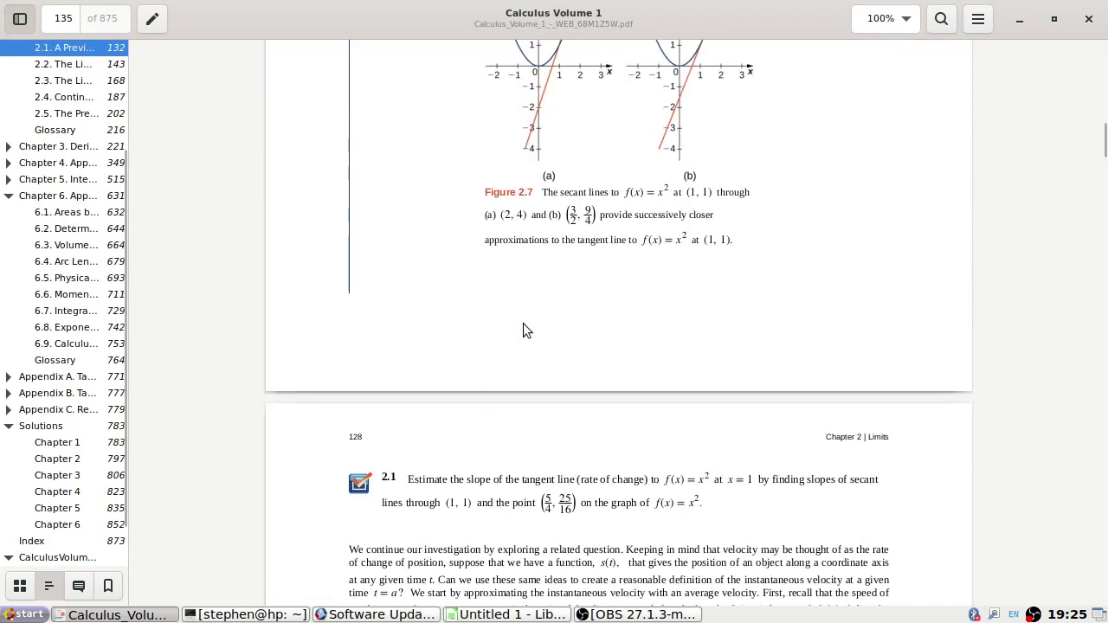
{"action": "scroll", "coordinate": [523, 330], "scroll_direction": "down", "scroll_amount": 20}
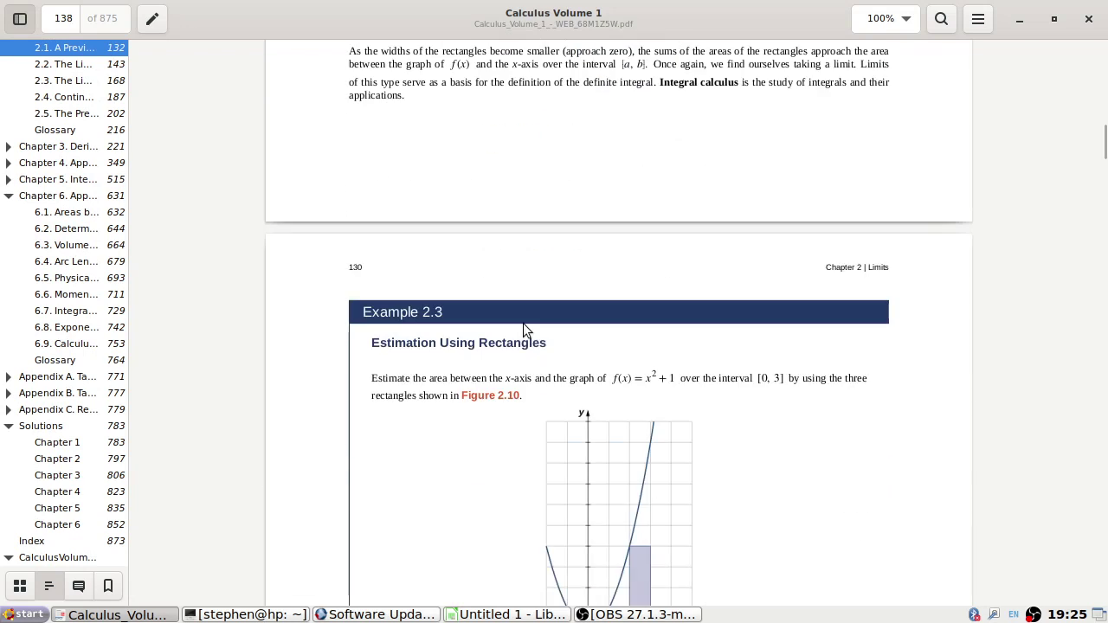
{"action": "scroll", "coordinate": [523, 329], "scroll_direction": "down", "scroll_amount": 20}
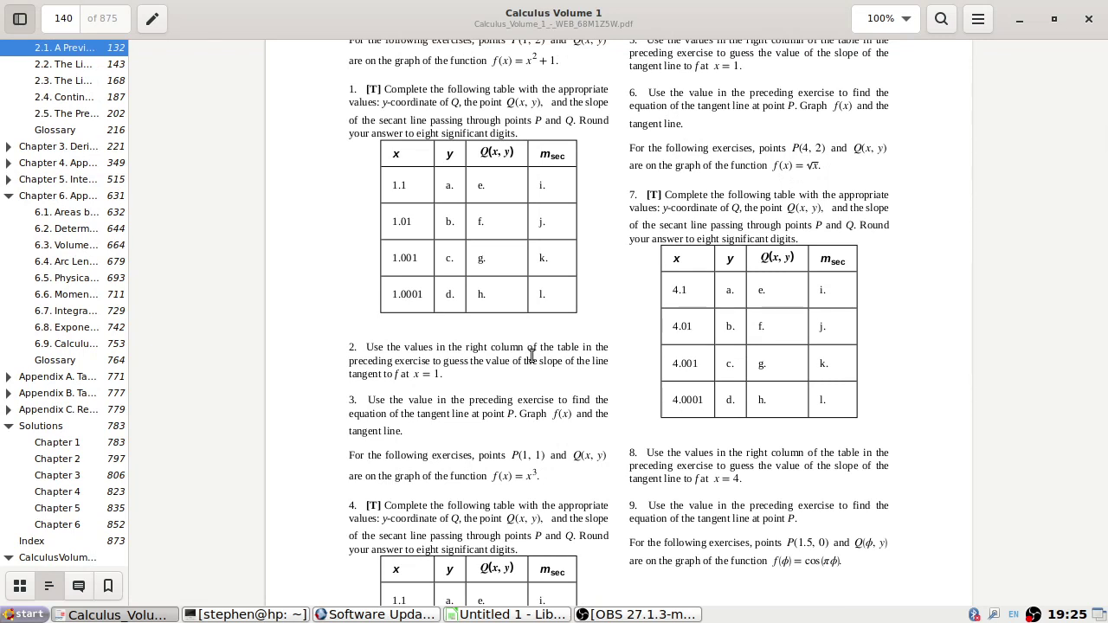
Switch to the LibreOffice Calc spreadsheet and start a CONCAT formula in cell C2 using the Function Wizard.
{"action": "key", "text": "alt+Tab"}
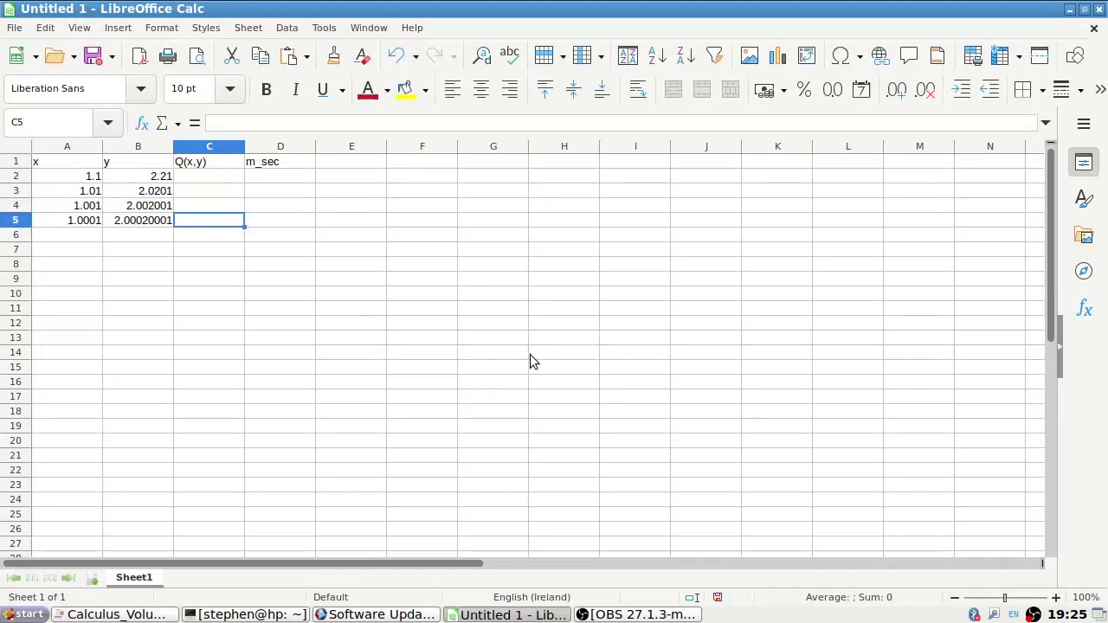
{"action": "key", "text": "Up"}
{"action": "key", "text": "Up"}
{"action": "key", "text": "Up"}
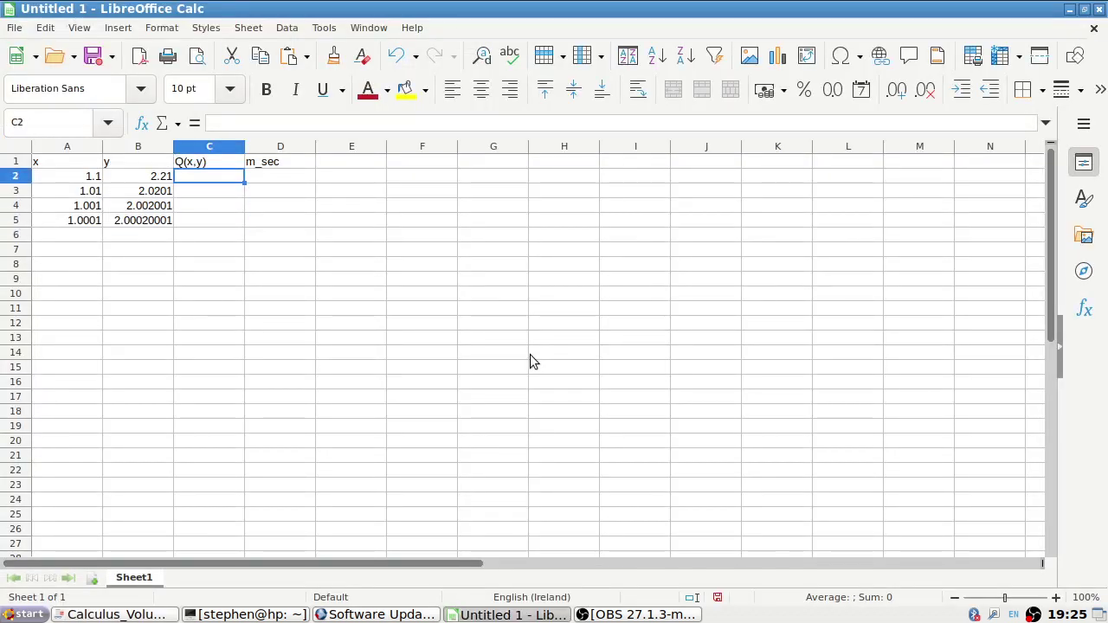
{"action": "type", "text": "="}
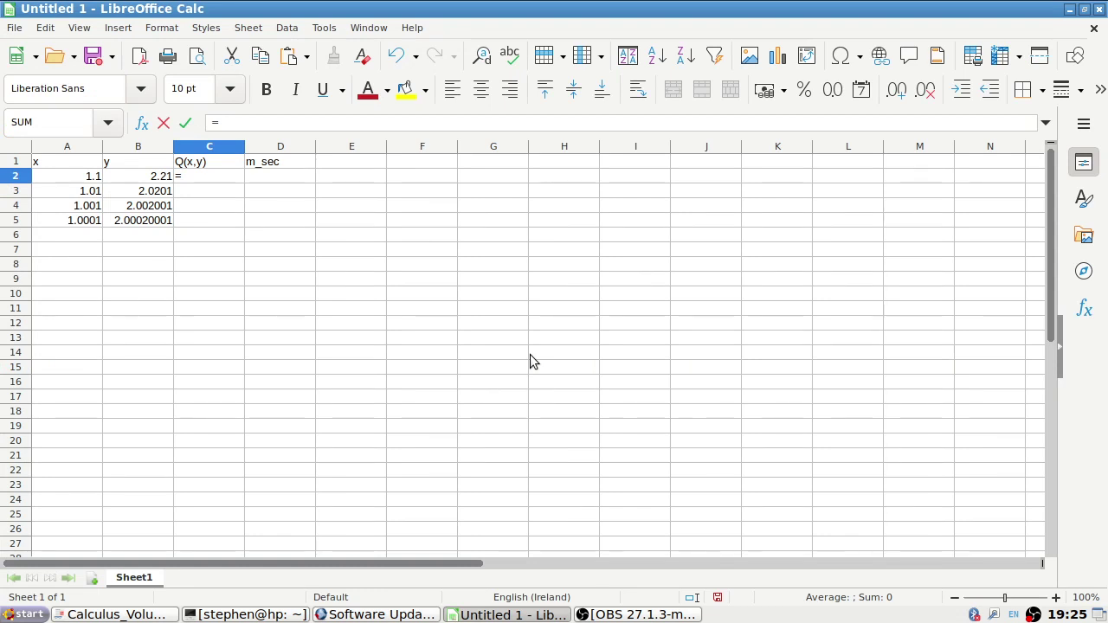
{"action": "type", "text": "ca"}
{"action": "key", "text": "BackSpace"}
{"action": "left_click", "coordinate": [141, 122]}
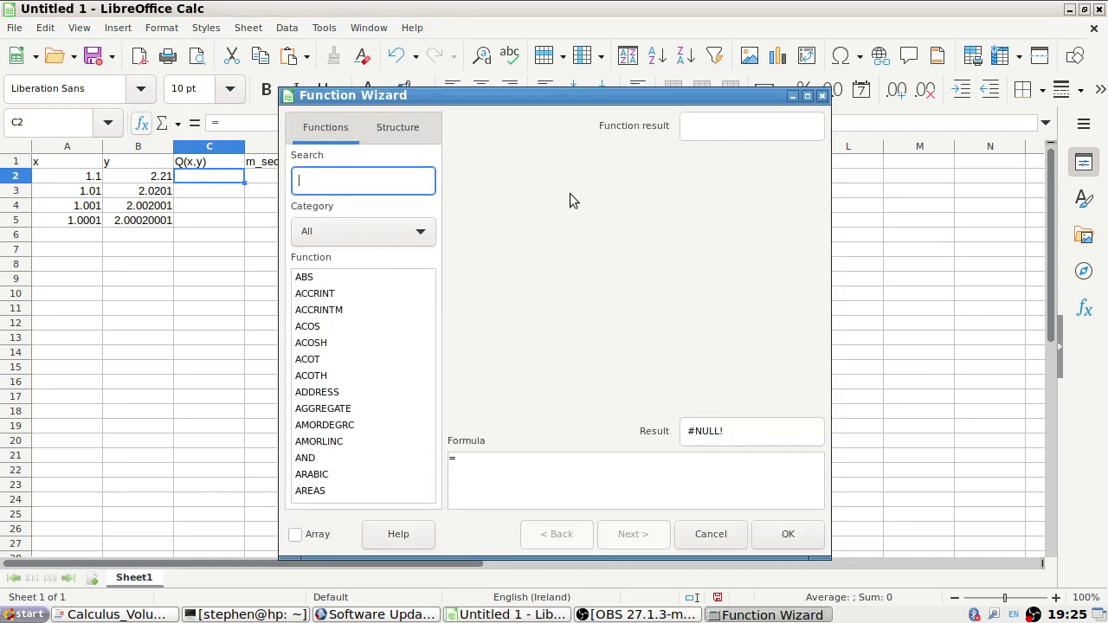
{"action": "type", "text": "cat"}
{"action": "left_click", "coordinate": [337, 279]}
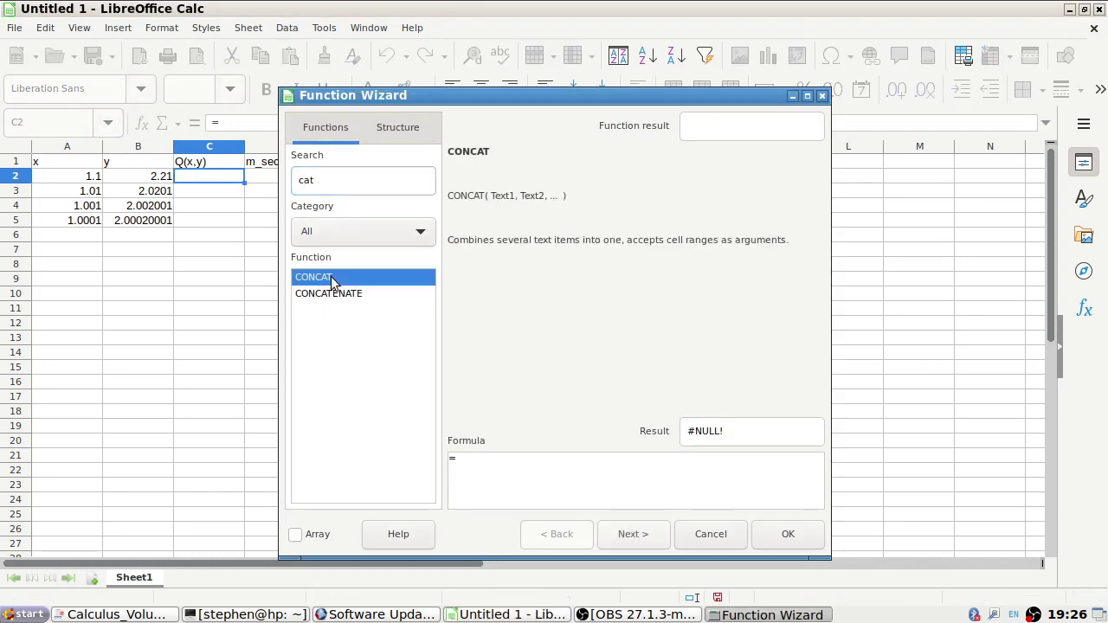
{"action": "left_click", "coordinate": [649, 540]}
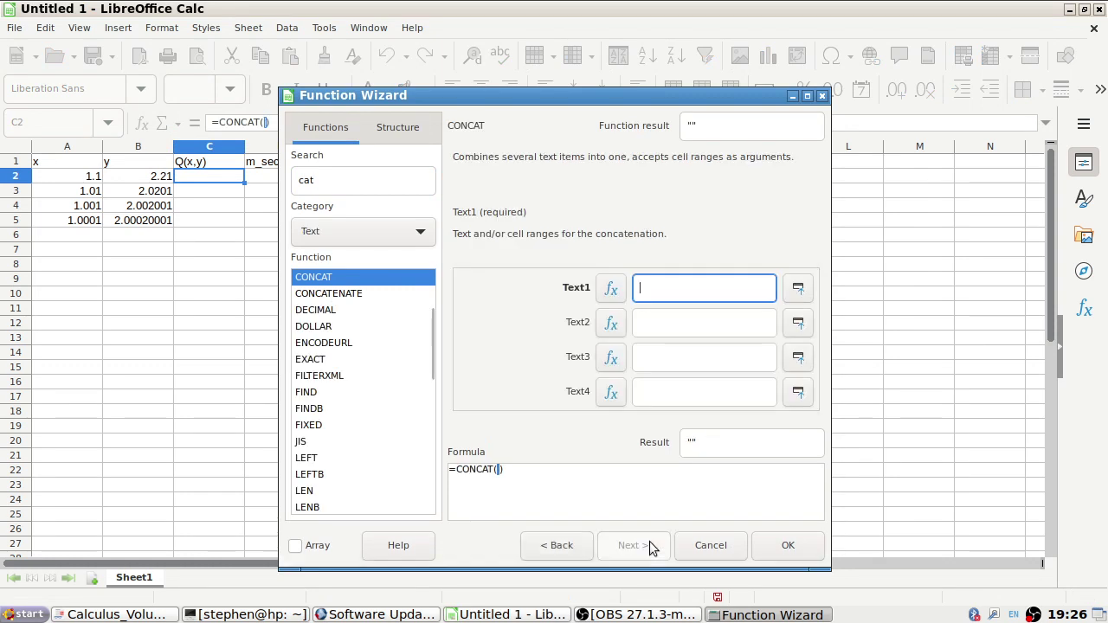
Set the CONCAT arguments to A2, a comma and B2, and insert the formula into C2.
{"action": "left_click", "coordinate": [91, 184]}
{"action": "left_click", "coordinate": [91, 184]}
{"action": "left_click", "coordinate": [689, 295]}
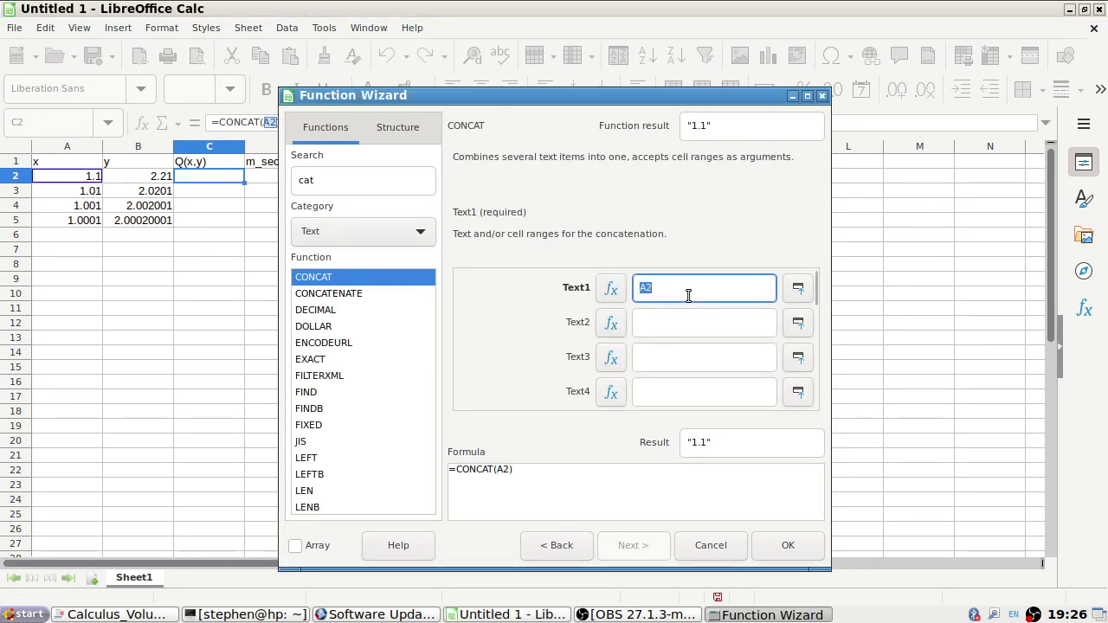
{"action": "left_click", "coordinate": [672, 321]}
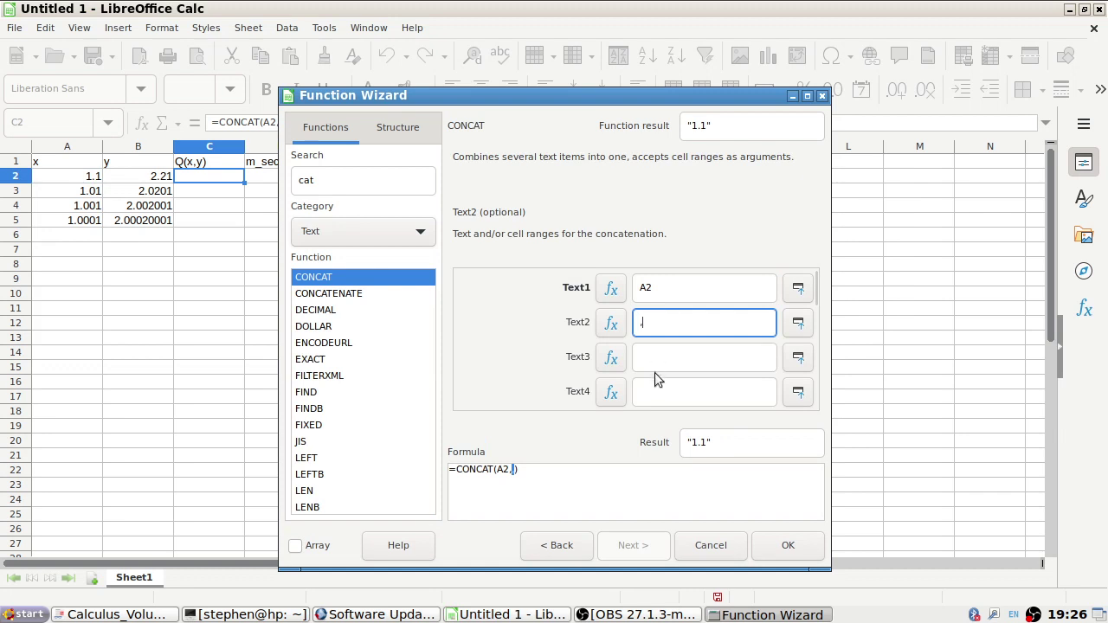
{"action": "left_click", "coordinate": [658, 357]}
{"action": "left_click", "coordinate": [158, 177]}
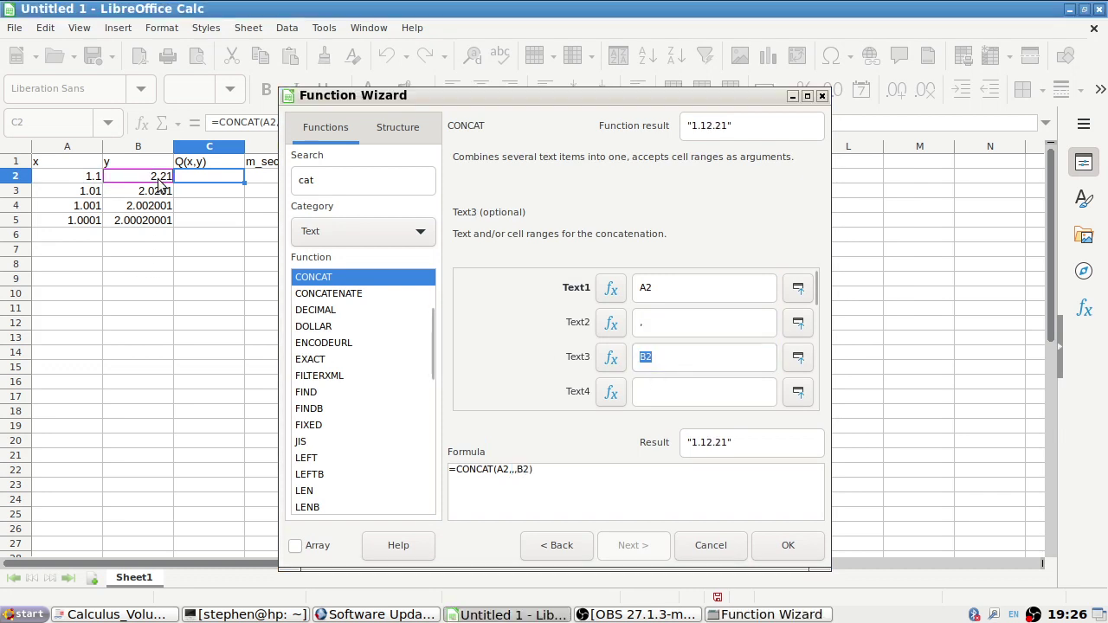
{"action": "left_click", "coordinate": [783, 552]}
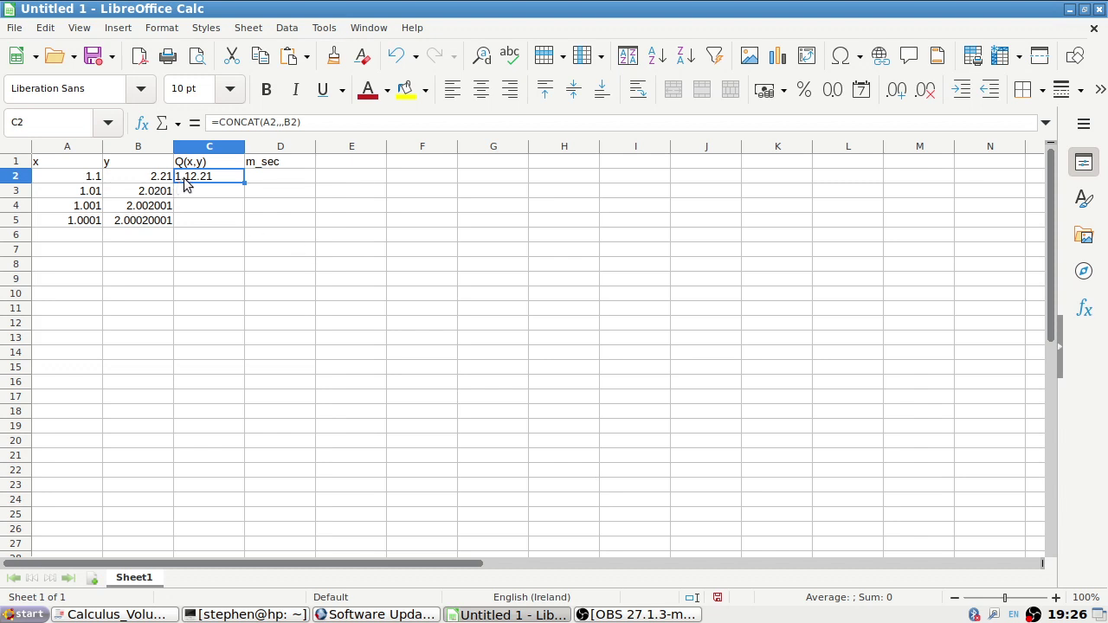
Add an opening parenthesis in quotes, "(", as the first argument of the CONCAT formula in C2.
{"action": "left_click", "coordinate": [278, 122]}
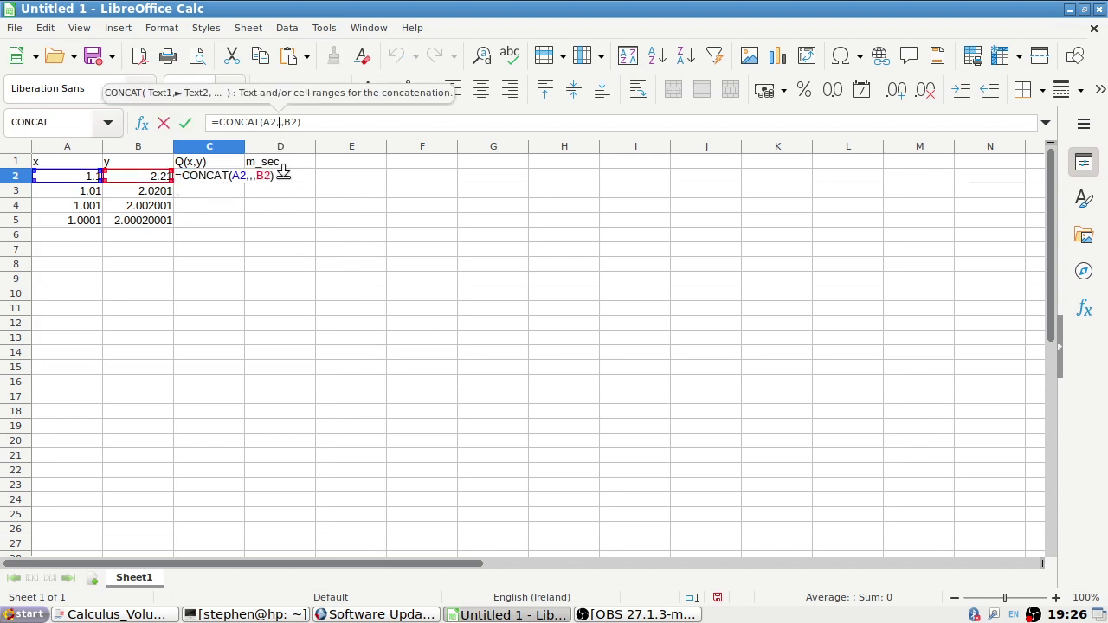
{"action": "key", "text": "Left"}
{"action": "key", "text": "Left"}
{"action": "key", "text": "Left"}
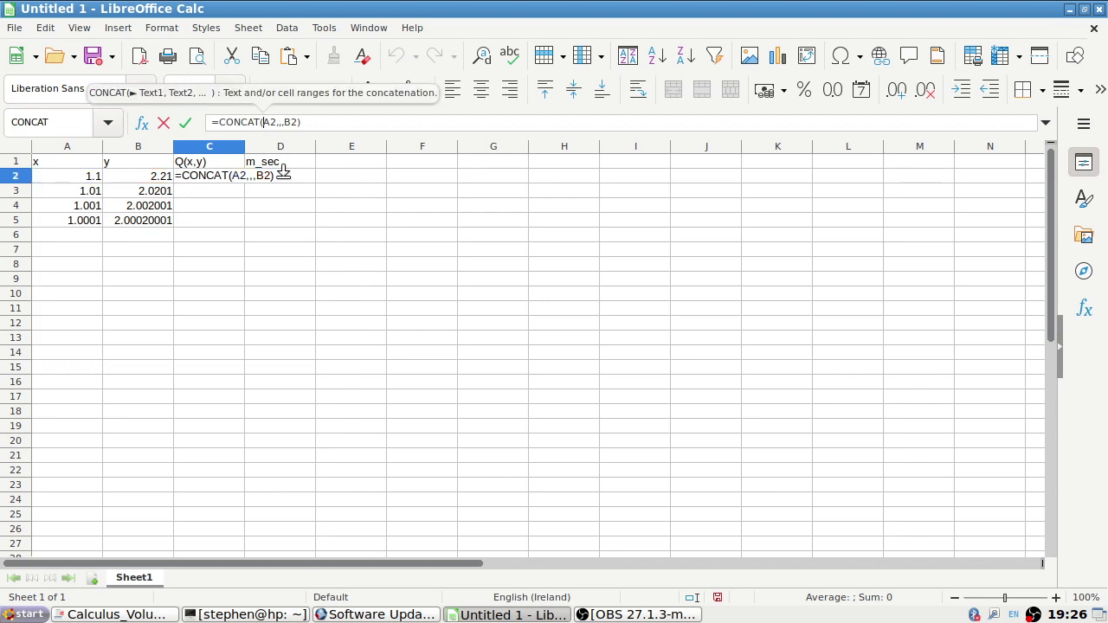
{"action": "type", "text": "("}
{"action": "key", "text": "BackSpace"}
{"action": "type", "text": "\""}
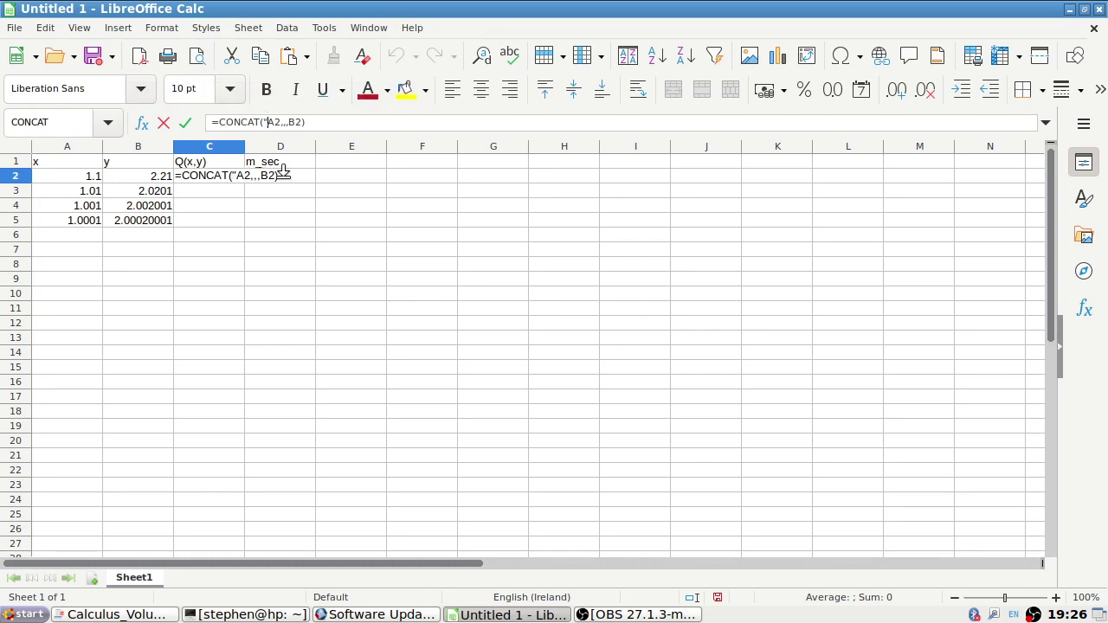
{"action": "type", "text": "(\","}
Put the separator comma in quotes and append a quoted closing parenthesis, completing C2 as =CONCAT("(",A2,",",B2,")").
{"action": "key", "text": "Right"}
{"action": "key", "text": "Right"}
{"action": "key", "text": "Right"}
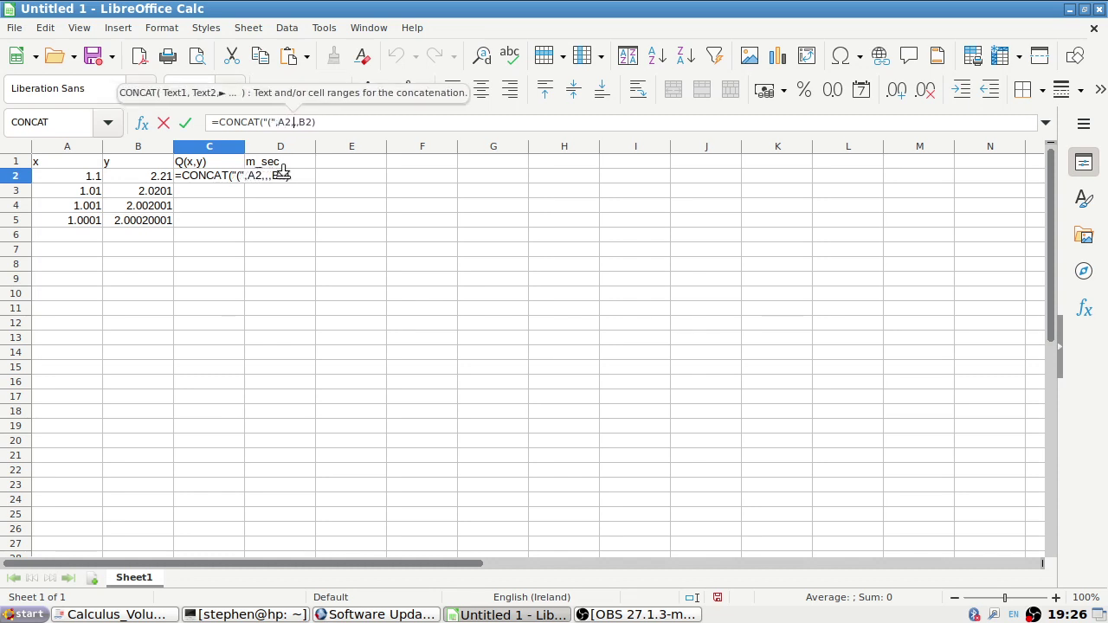
{"action": "type", "text": "\",\""}
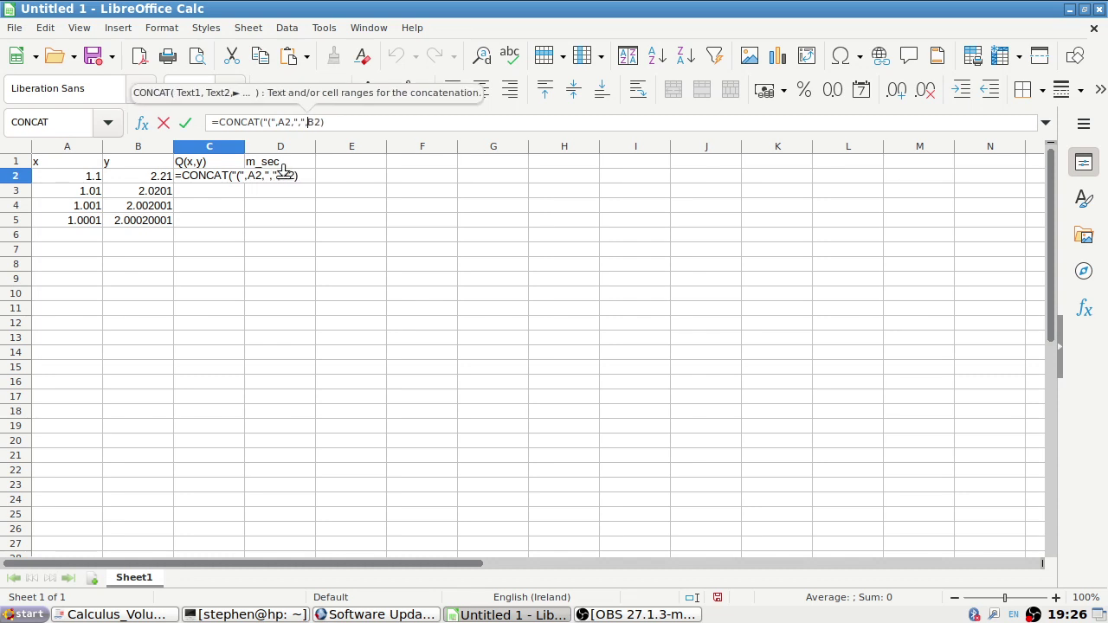
{"action": "type", "text": ",B2,\"\""}
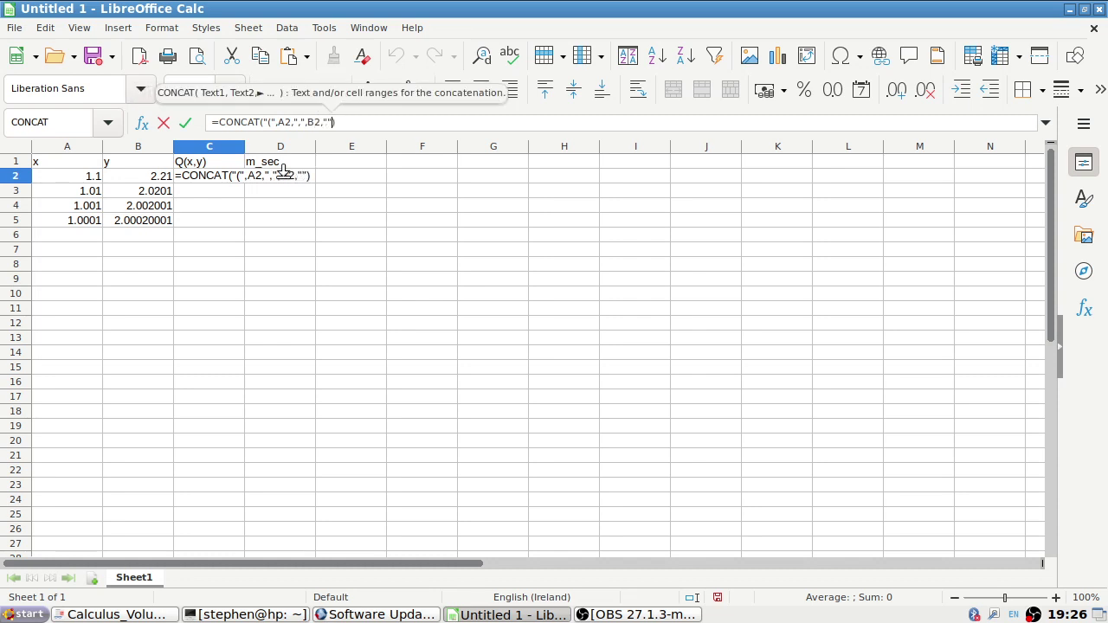
{"action": "key", "text": "Left"}
{"action": "key", "text": "Return"}
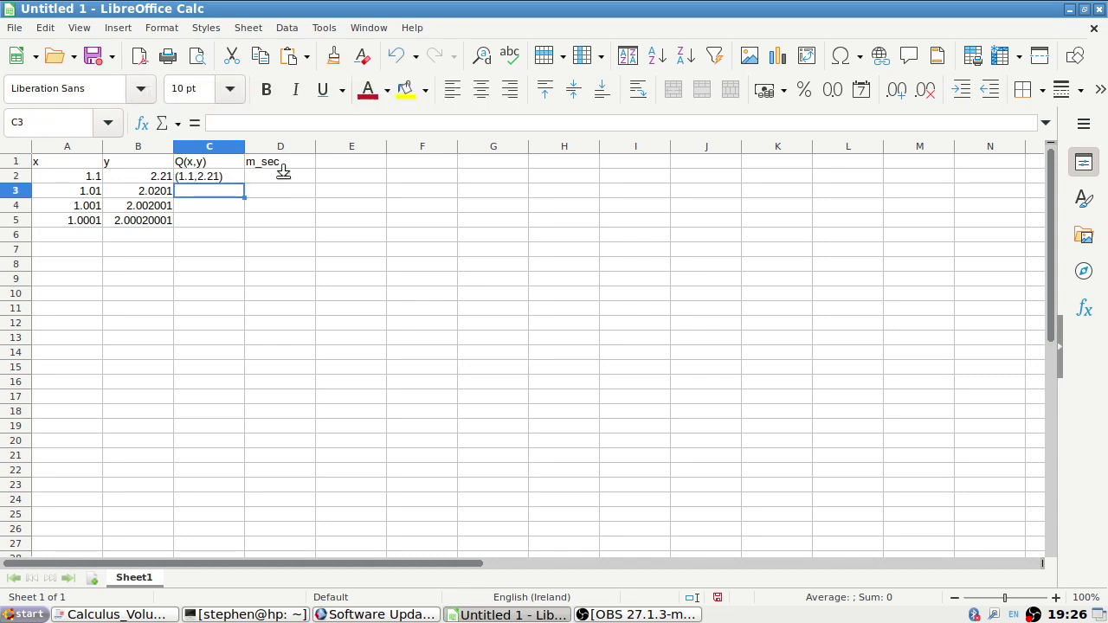
Add a space after the quoted comma in the C2 formula.
{"action": "key", "text": "Up"}
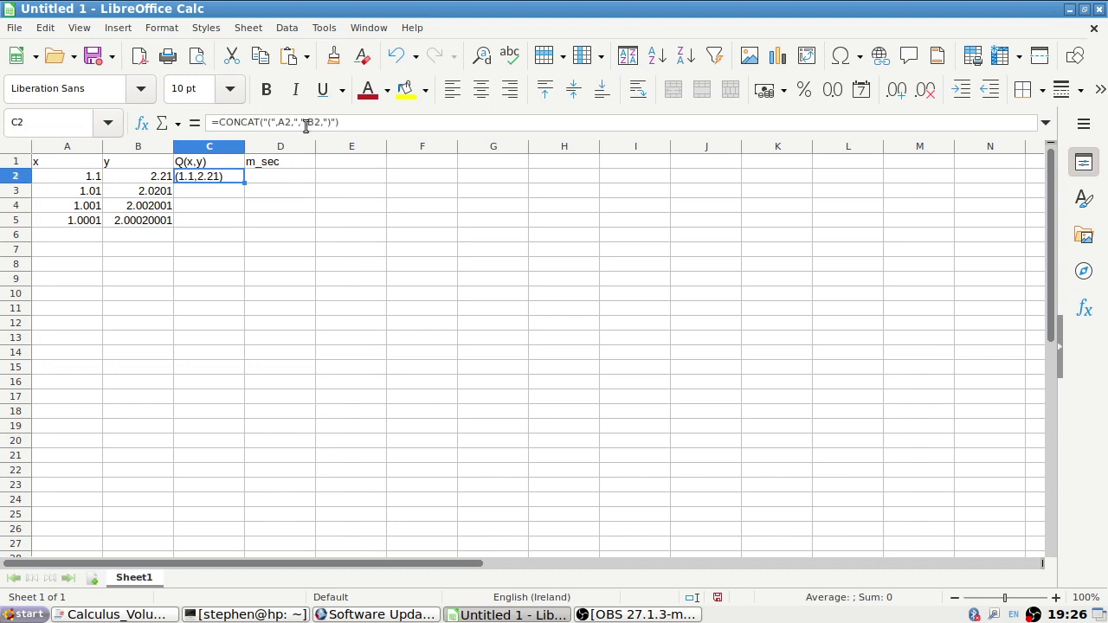
{"action": "left_click", "coordinate": [302, 122]}
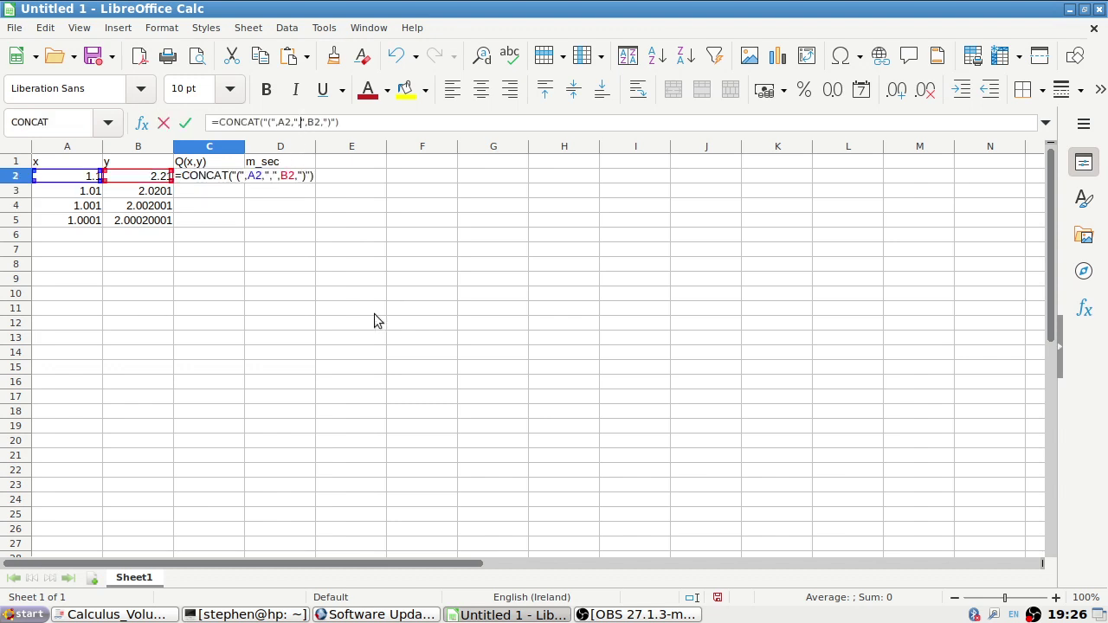
{"action": "key", "text": "Return"}
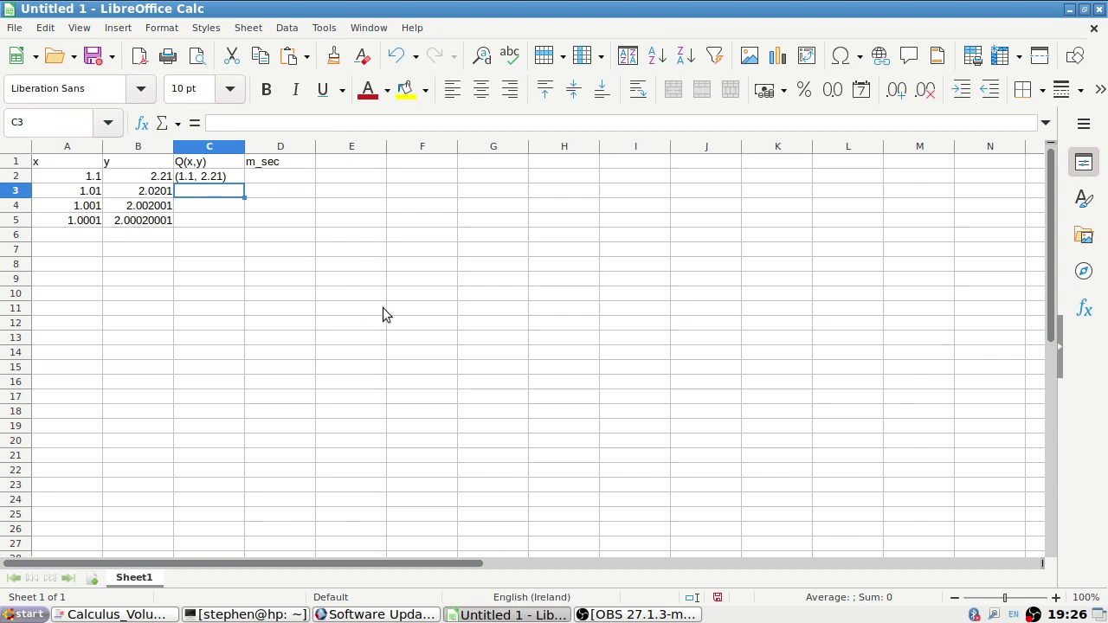
Fill the C2 formula down to C5 and widen columns C and D.
{"action": "left_click", "coordinate": [223, 179]}
{"action": "left_click_drag", "start_coordinate": [245, 183], "coordinate": [242, 227]}
{"action": "left_click_drag", "start_coordinate": [245, 147], "coordinate": [319, 161]}
{"action": "left_click", "coordinate": [363, 178]}
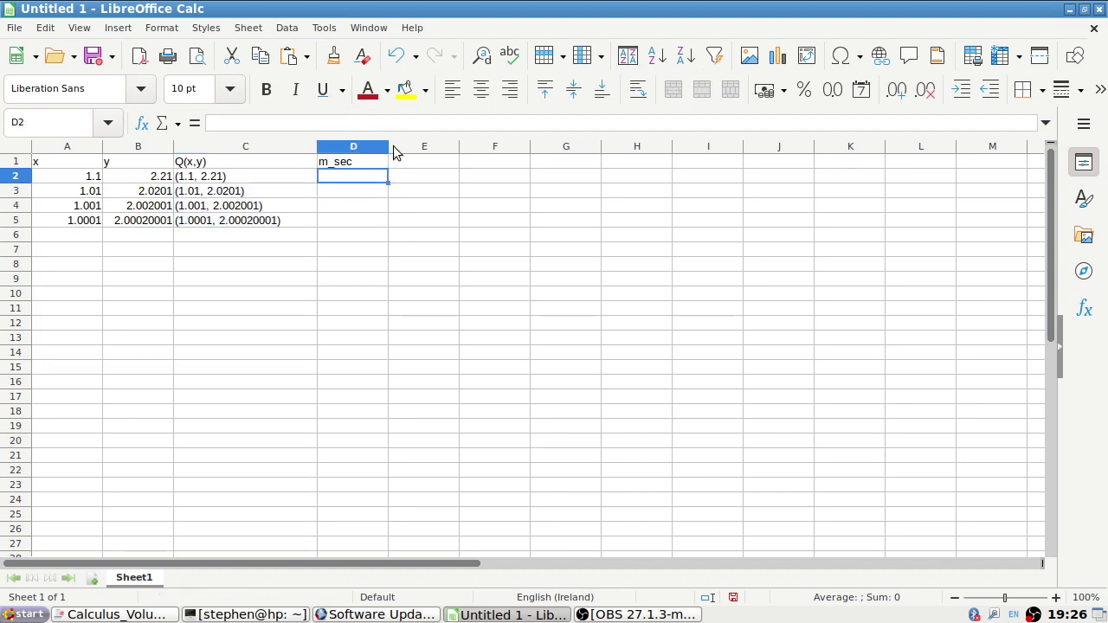
{"action": "left_click_drag", "start_coordinate": [388, 147], "coordinate": [460, 152]}
Start the secant slope formula in D2 with the numerator (B2-2), taking point P's y-coordinate from the textbook exercise.
{"action": "type", "text": "=("}
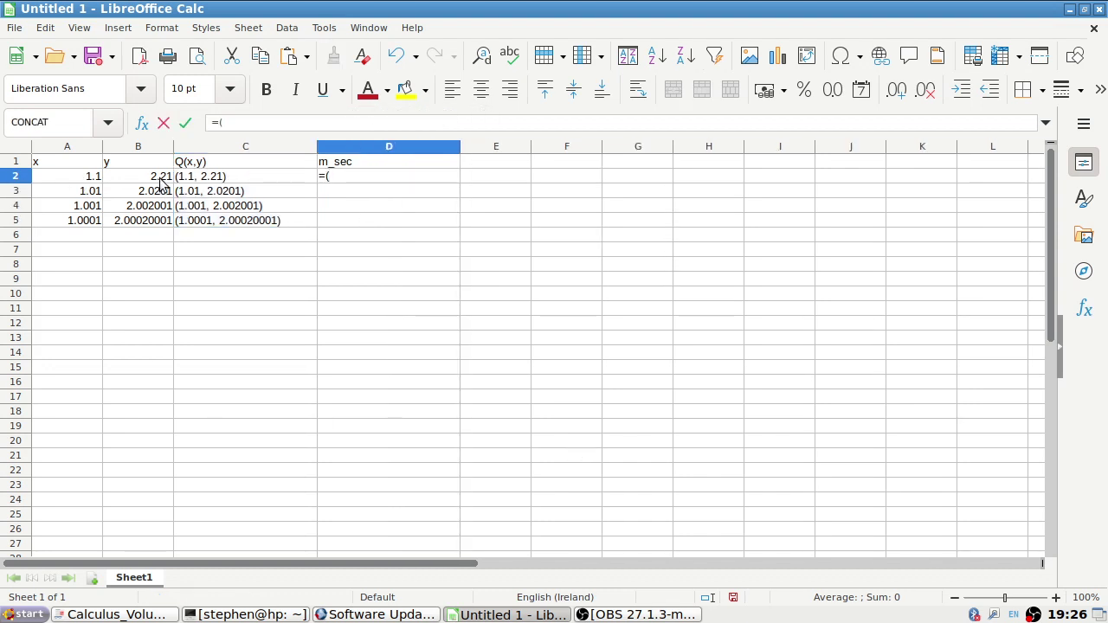
{"action": "left_click", "coordinate": [161, 179]}
{"action": "key", "text": "alt+Tab"}
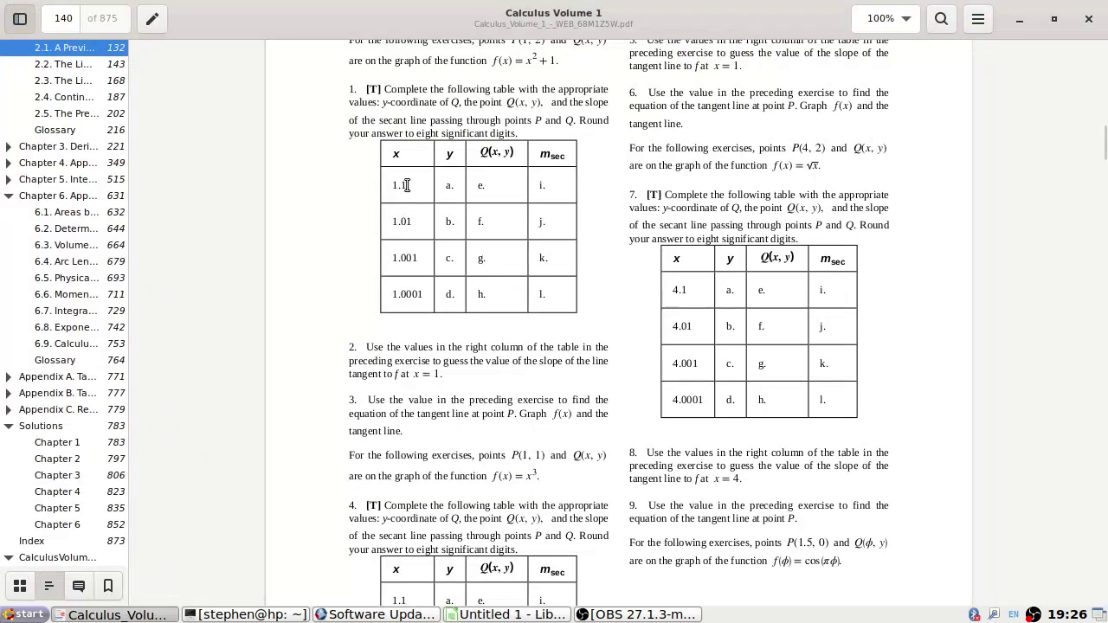
{"action": "scroll", "coordinate": [539, 88], "scroll_direction": "up", "scroll_amount": 1}
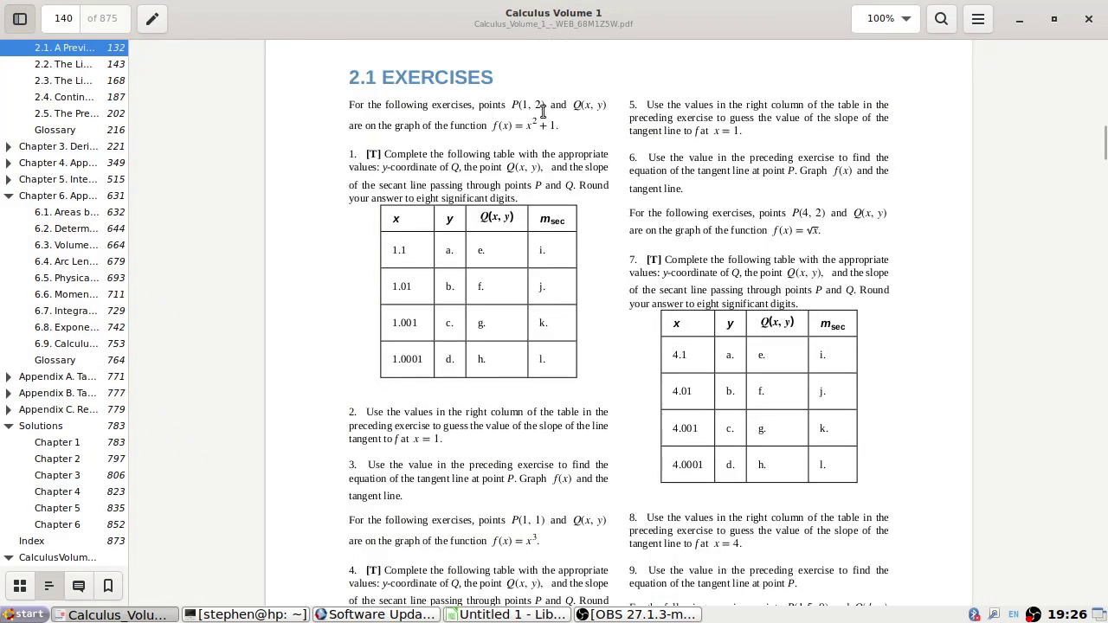
{"action": "key", "text": "alt+Tab"}
{"action": "type", "text": "-2)"}
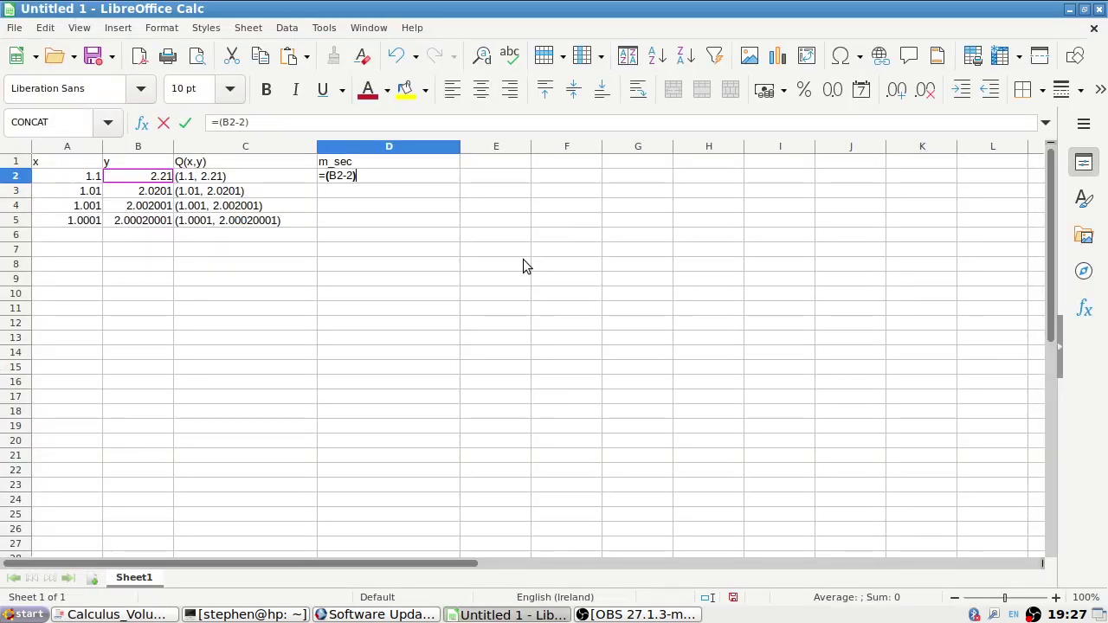
Complete D2 as =(B2-2)/(A2-1) and fill the formula down to D5.
{"action": "type", "text": "/*("}
{"action": "type", "text": "("}
{"action": "left_click", "coordinate": [84, 179]}
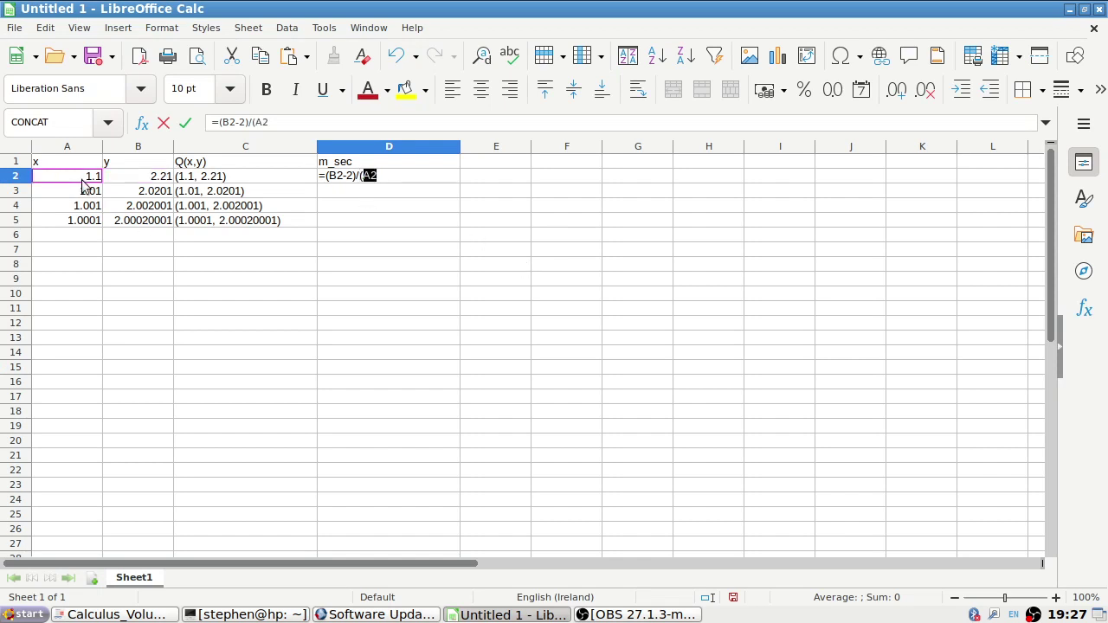
{"action": "key", "text": "alt+Tab"}
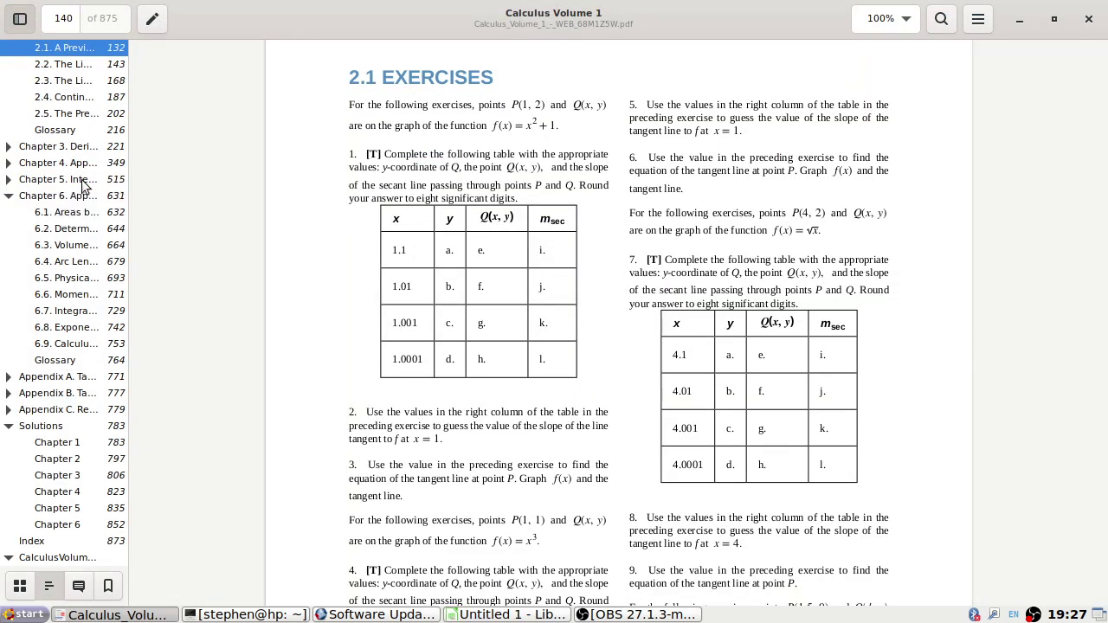
{"action": "key", "text": "alt+Tab"}
{"action": "type", "text": "-1)"}
{"action": "key", "text": "Return"}
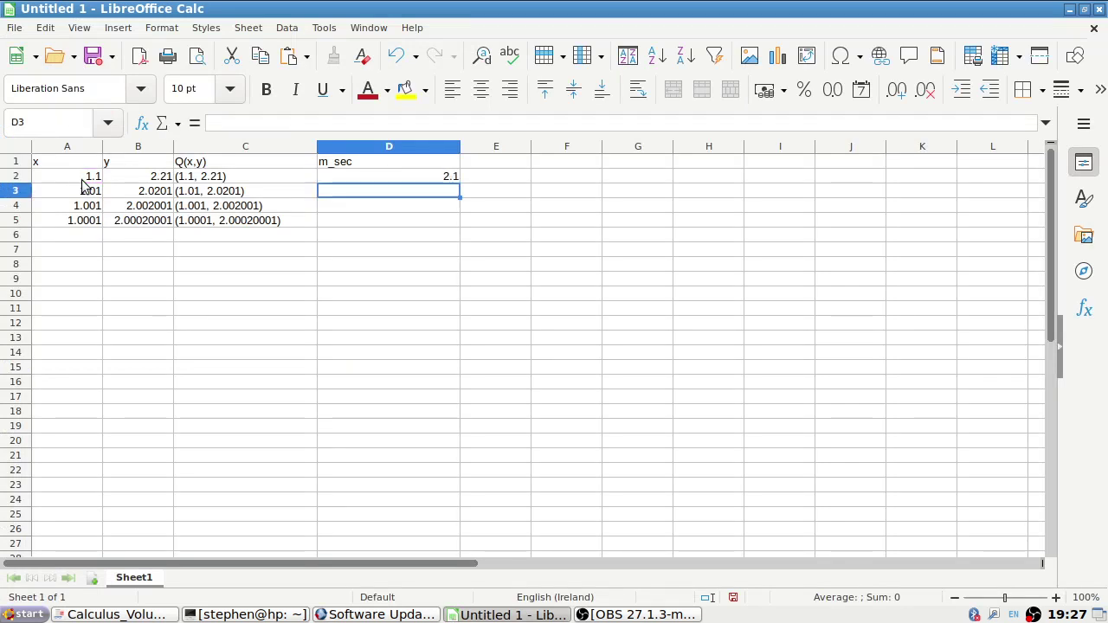
{"action": "key", "text": "Up"}
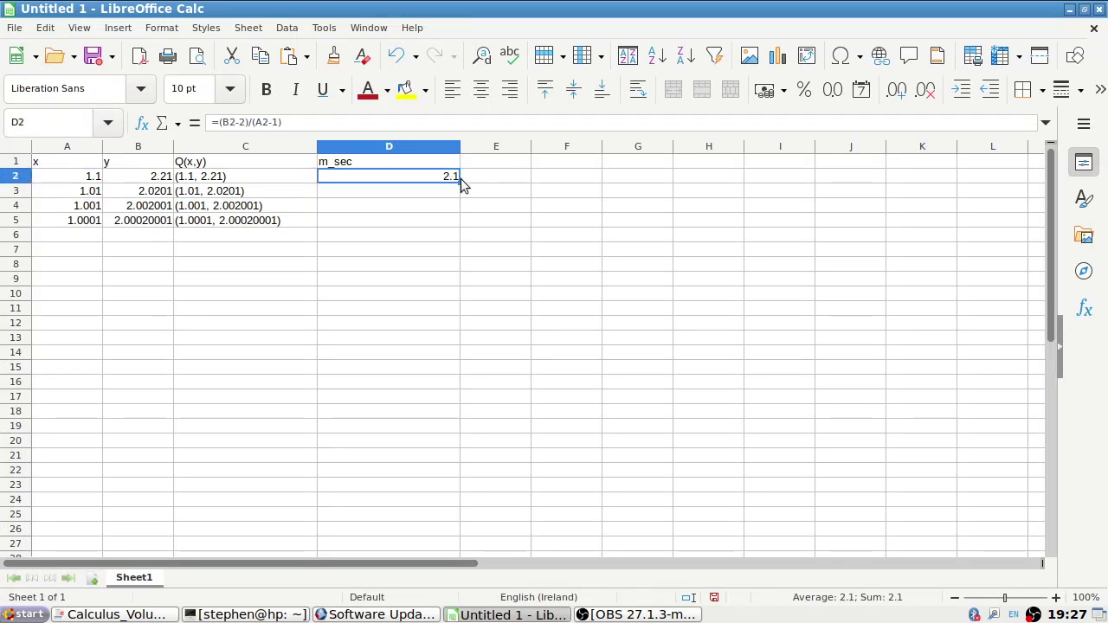
{"action": "left_click_drag", "start_coordinate": [460, 181], "coordinate": [465, 234]}
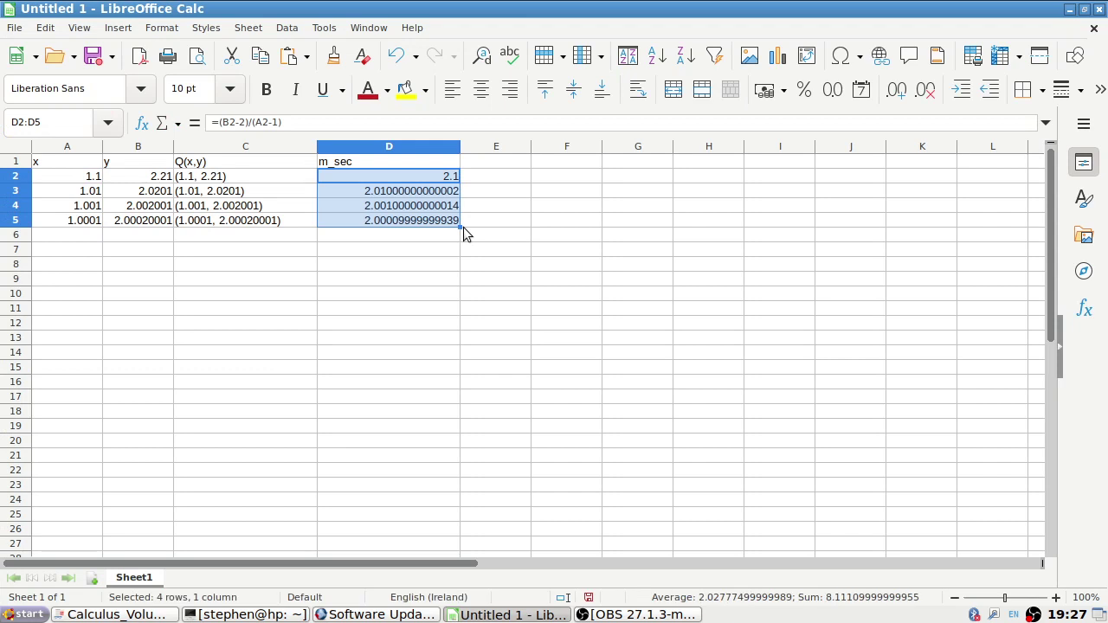
Set the font size of the whole sheet to 12 pt.
{"action": "key", "text": "ctrl+a"}
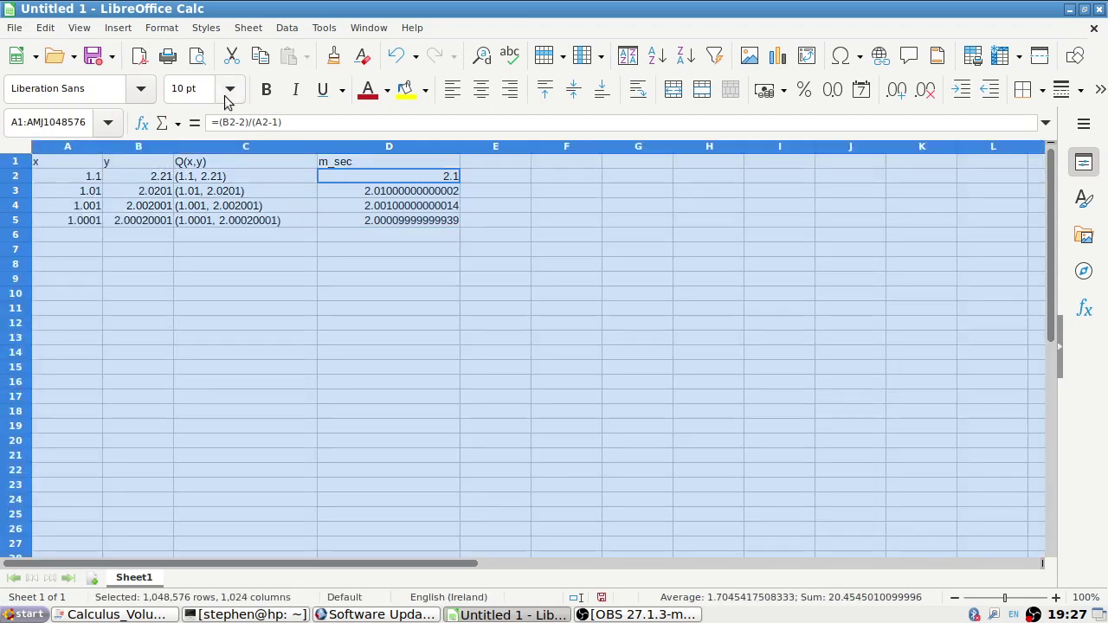
{"action": "left_click", "coordinate": [230, 89]}
{"action": "left_click", "coordinate": [218, 232]}
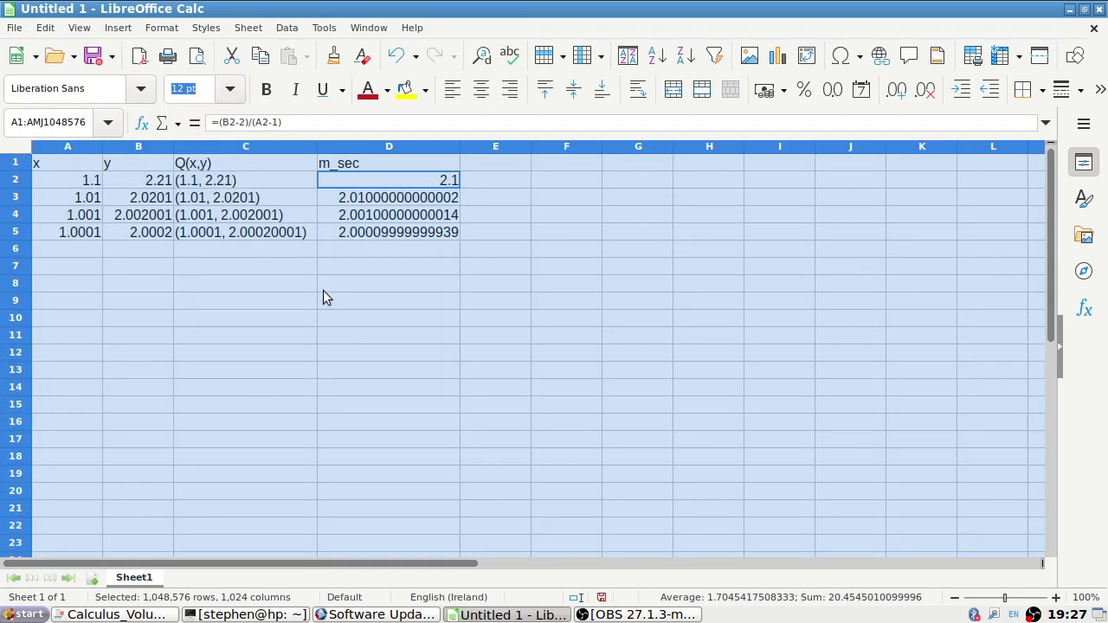
{"action": "left_click", "coordinate": [322, 285]}
Widen columns A, B and C, and select the header cells A1:D1.
{"action": "left_click_drag", "start_coordinate": [102, 154], "coordinate": [174, 163]}
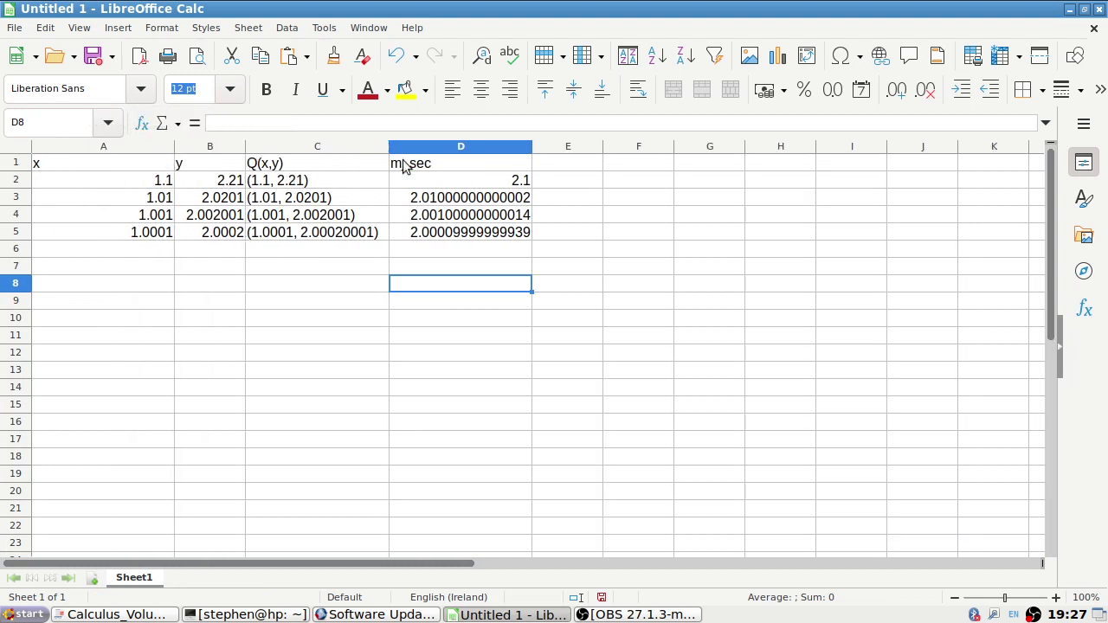
{"action": "left_click_drag", "start_coordinate": [246, 145], "coordinate": [387, 156]}
{"action": "left_click_drag", "start_coordinate": [529, 151], "coordinate": [119, 164]}
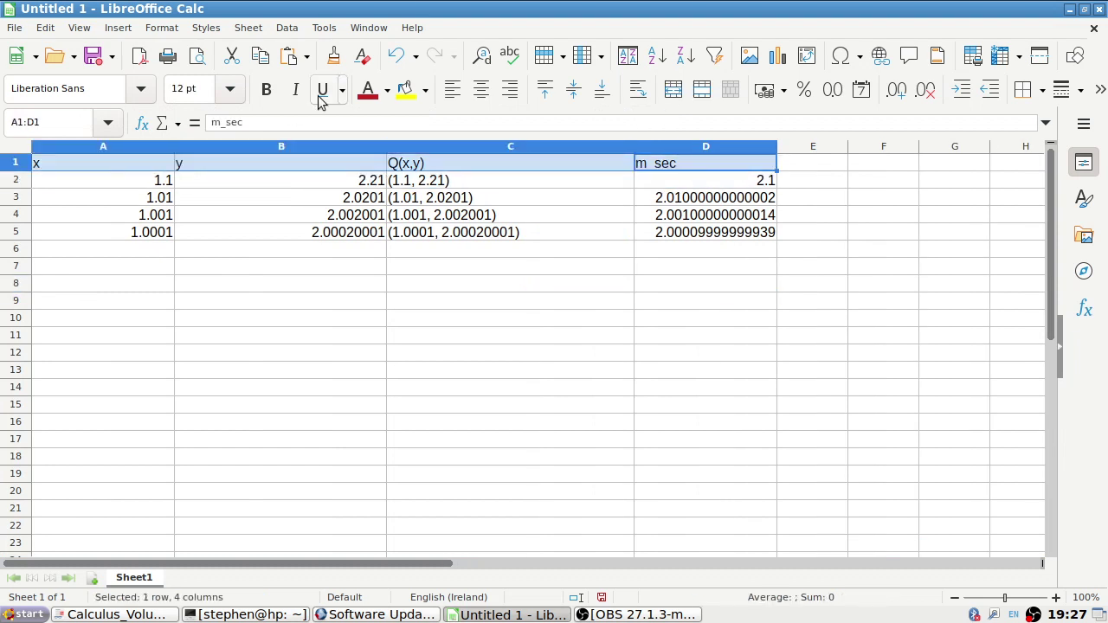
Make the header cells A1:D1 bold and left-align all cells of the sheet.
{"action": "left_click", "coordinate": [267, 90]}
{"action": "key", "text": "ctrl+a"}
{"action": "left_click", "coordinate": [480, 89]}
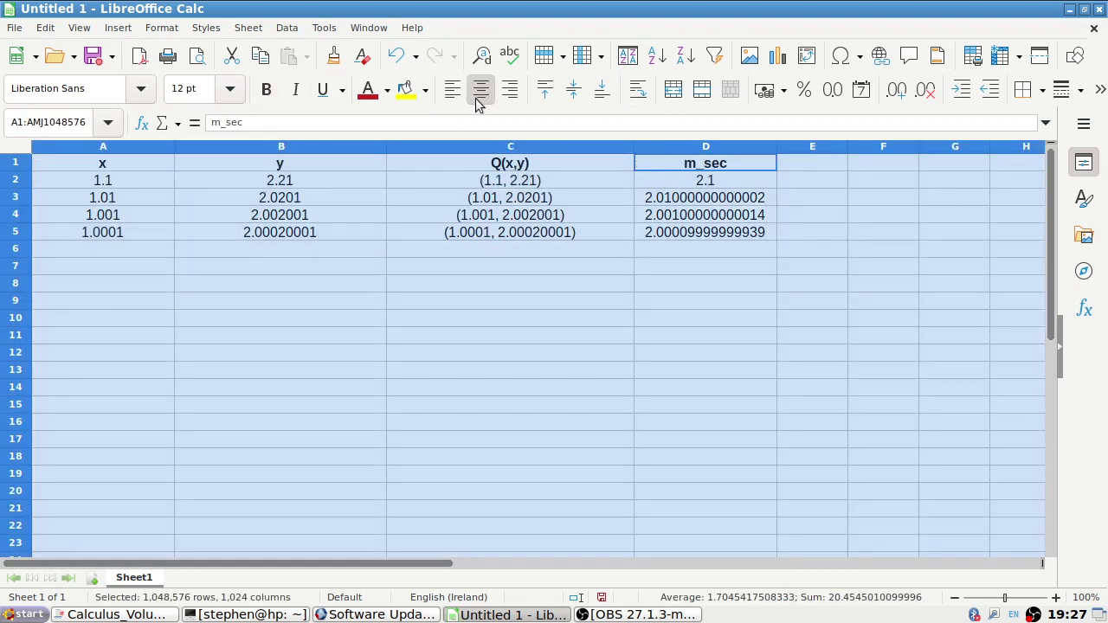
{"action": "left_click", "coordinate": [451, 90]}
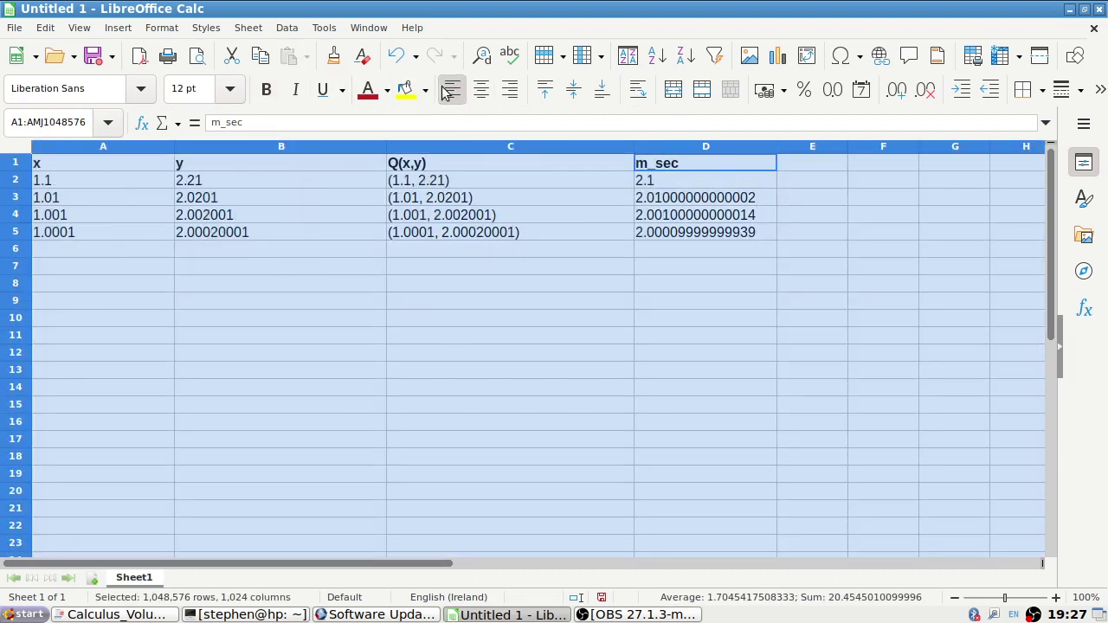
{"action": "left_click", "coordinate": [374, 304]}
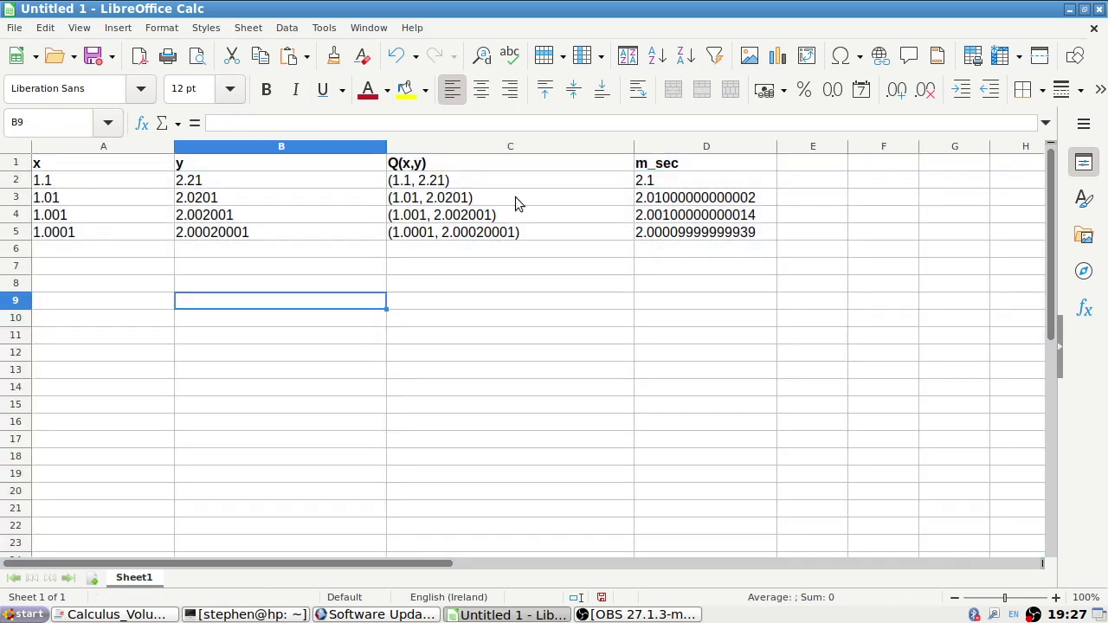
Insert a column before the Q(x,y) column and enter P(1,2) as its header in C1.
{"action": "key", "text": "alt+Tab"}
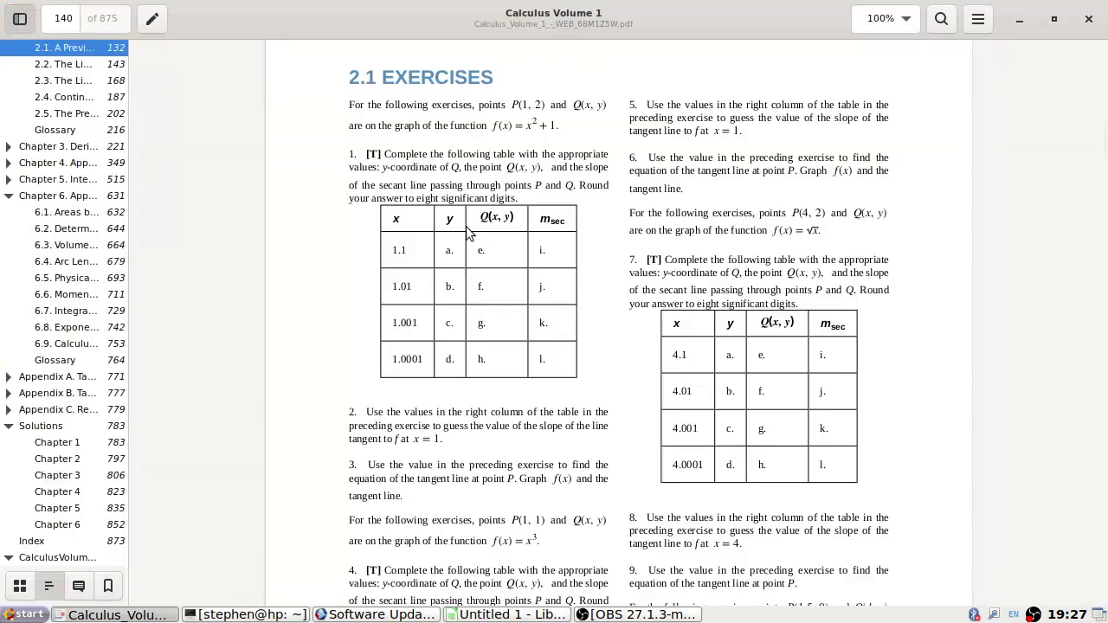
{"action": "key", "text": "alt+Tab"}
{"action": "right_click", "coordinate": [433, 147]}
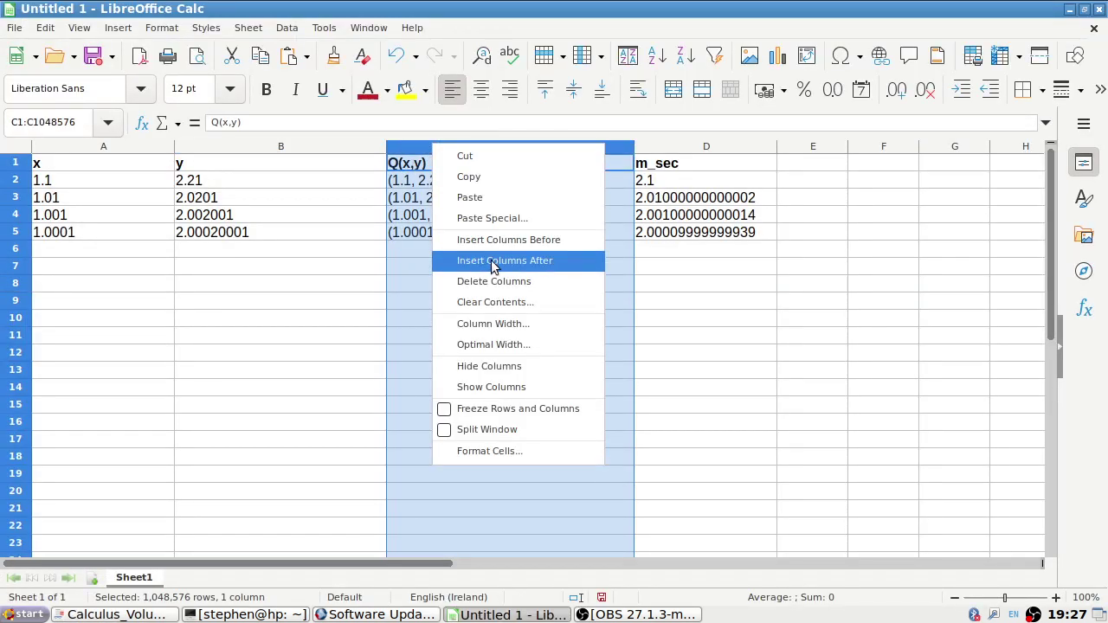
{"action": "left_click", "coordinate": [478, 240]}
{"action": "left_click", "coordinate": [430, 167]}
{"action": "type", "text": "P("}
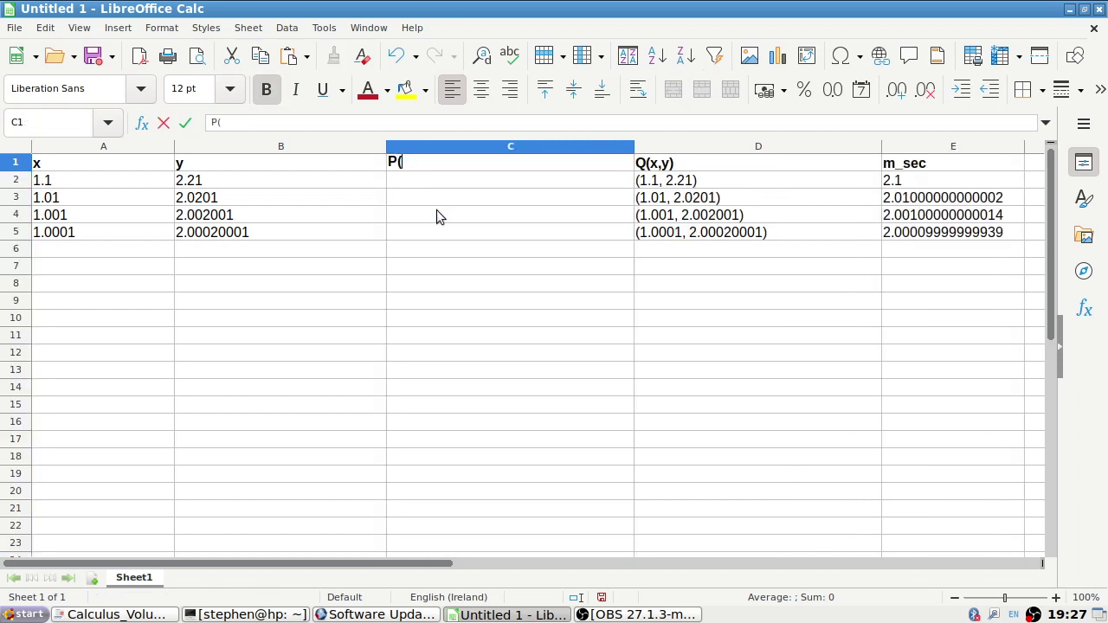
{"action": "type", "text": "1,2)"}
Add a space after the comma in the C1 header so it reads P(1, 2).
{"action": "key", "text": "Left"}
{"action": "key", "text": "Left"}
{"action": "key", "text": "Right"}
{"action": "key", "text": "Right"}
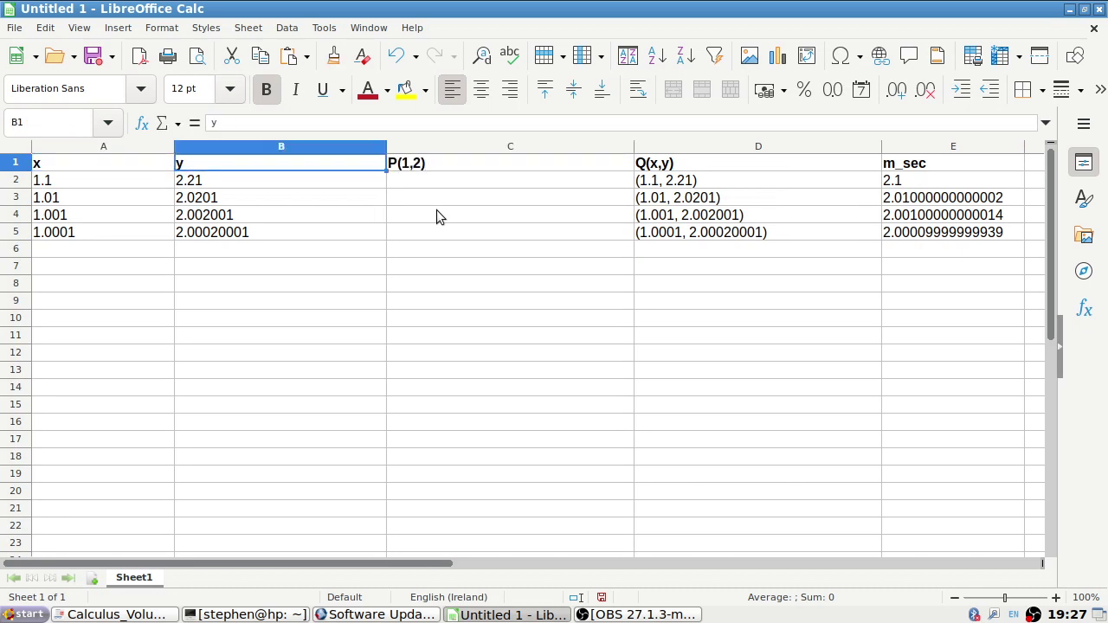
{"action": "left_click", "coordinate": [257, 139]}
{"action": "key", "text": "Left"}
{"action": "key", "text": "Left"}
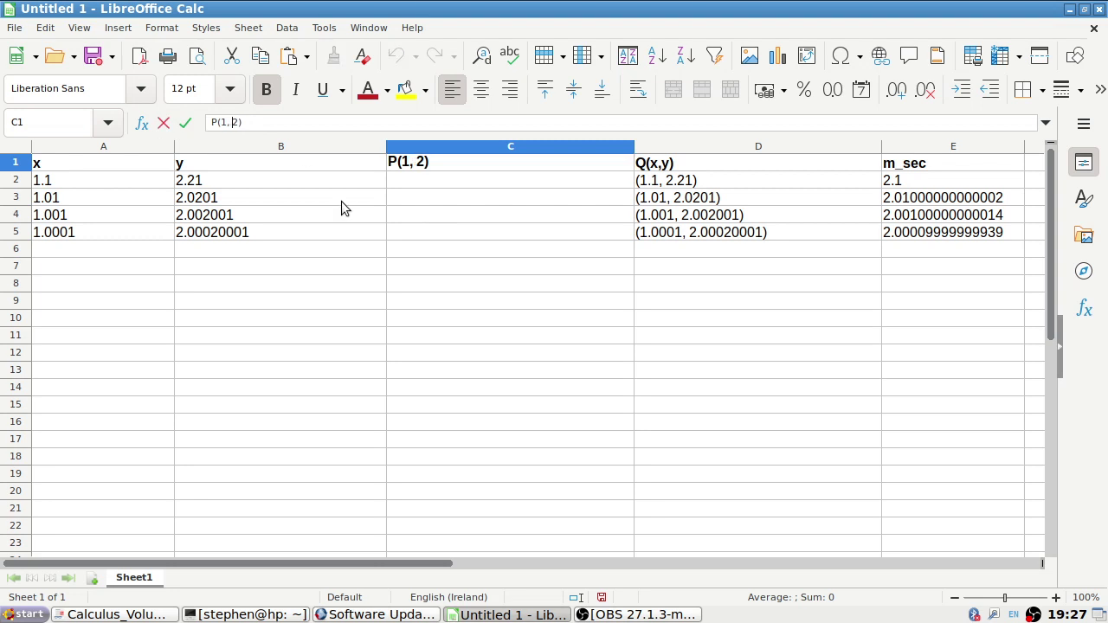
{"action": "key", "text": "Return"}
Enter (1, 2) in C2 and copy it into cells C3 to C5.
{"action": "type", "text": "(1,2"}
{"action": "key", "text": "BackSpace"}
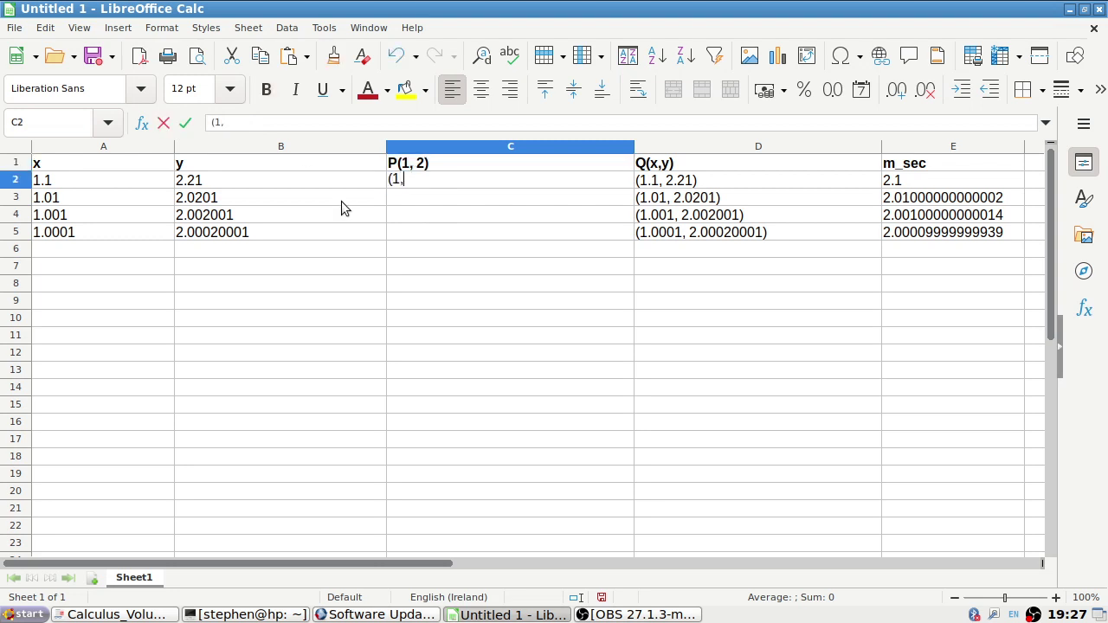
{"action": "type", "text": "2)"}
{"action": "key", "text": "Return"}
{"action": "key", "text": "Up"}
{"action": "key", "text": "ctrl+c"}
{"action": "key", "text": "Down"}
{"action": "key", "text": "ctrl+v"}
{"action": "key", "text": "Down"}
{"action": "key", "text": "ctrl+v"}
{"action": "key", "text": "Down"}
{"action": "key", "text": "ctrl+v"}
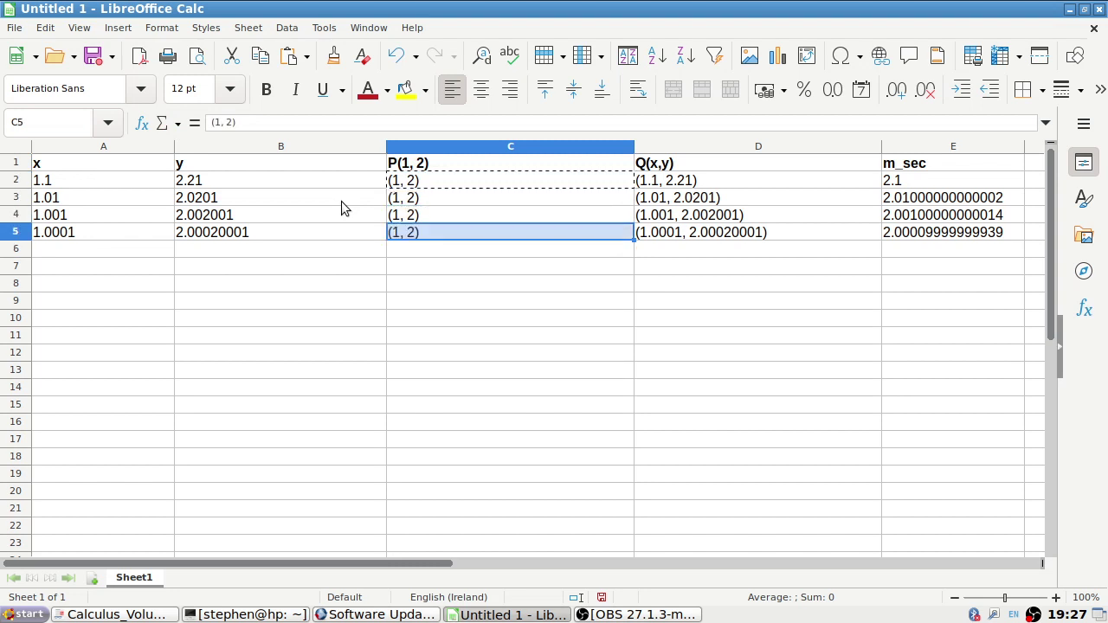
Change the slope column's header in E1 to m_PQ.
{"action": "left_click", "coordinate": [942, 167]}
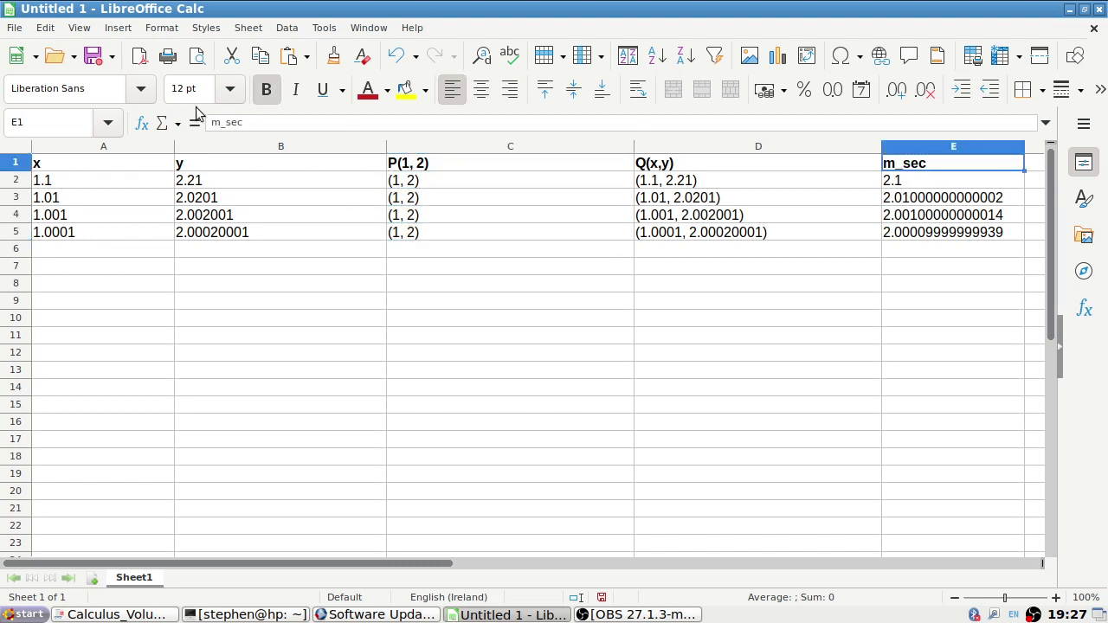
{"action": "left_click_drag", "start_coordinate": [227, 122], "coordinate": [248, 122]}
{"action": "type", "text": "PQ"}
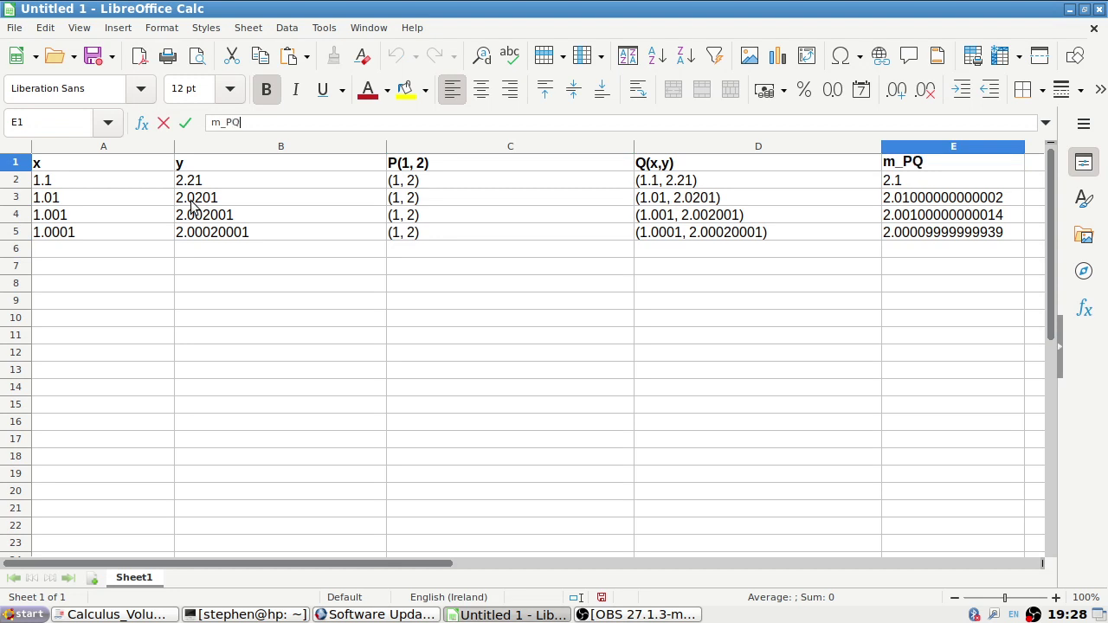
{"action": "key", "text": "Return"}
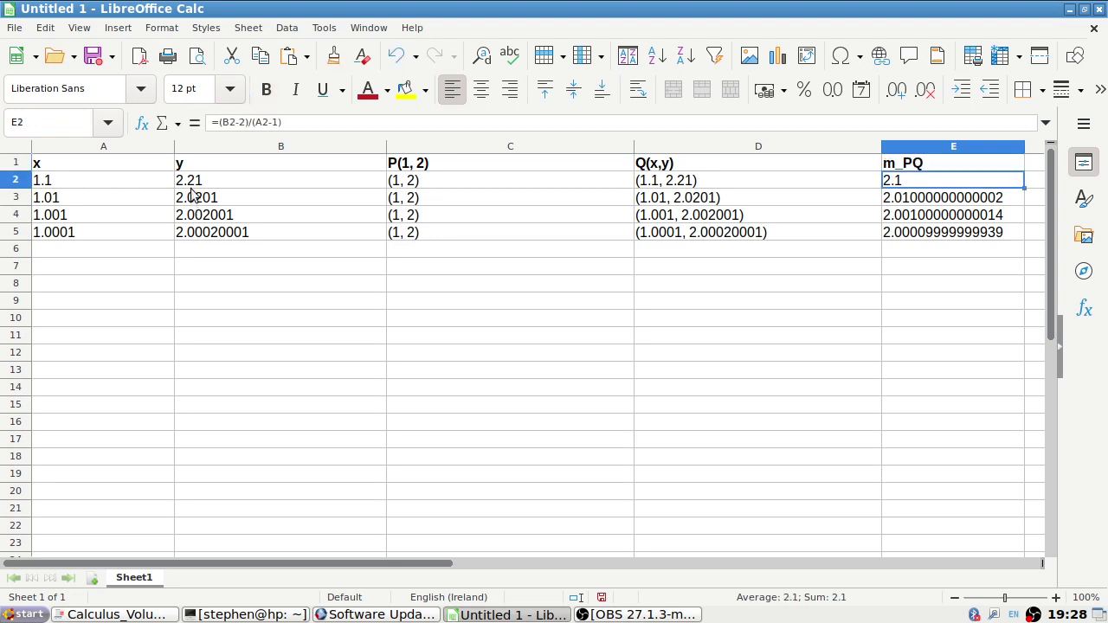
Narrow columns C and D and widen column E.
{"action": "left_click_drag", "start_coordinate": [635, 146], "coordinate": [511, 148]}
{"action": "left_click_drag", "start_coordinate": [759, 148], "coordinate": [691, 148]}
{"action": "left_click_drag", "start_coordinate": [833, 146], "coordinate": [888, 144]}
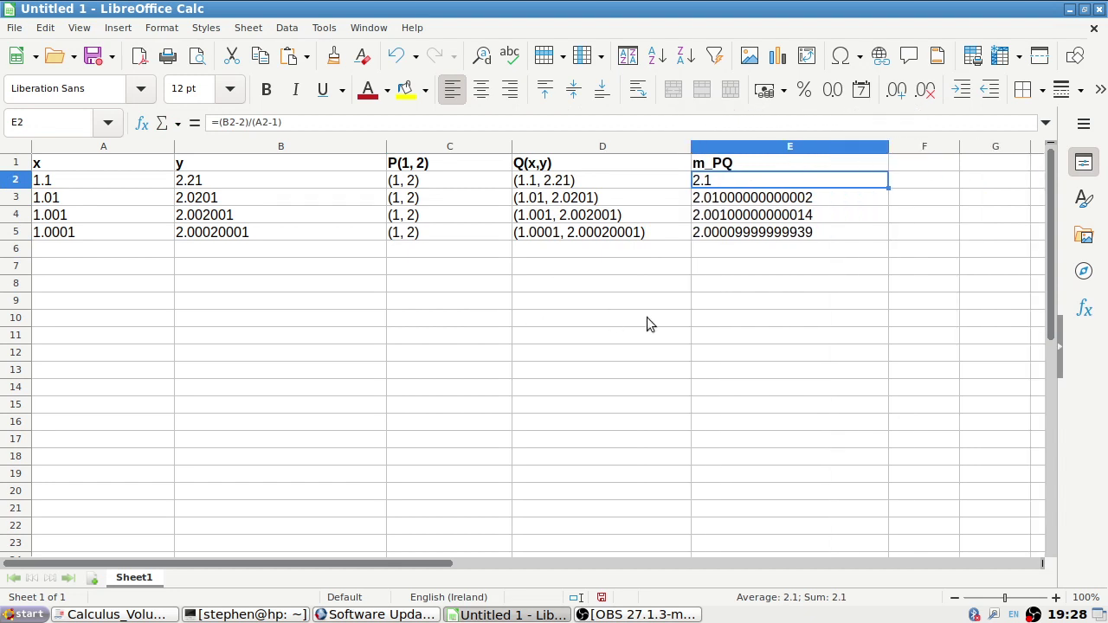
Read exercise 2 in the textbook and enter its answer, Slope Tangent = 2, in cell E7.
{"action": "key", "text": "alt+Tab"}
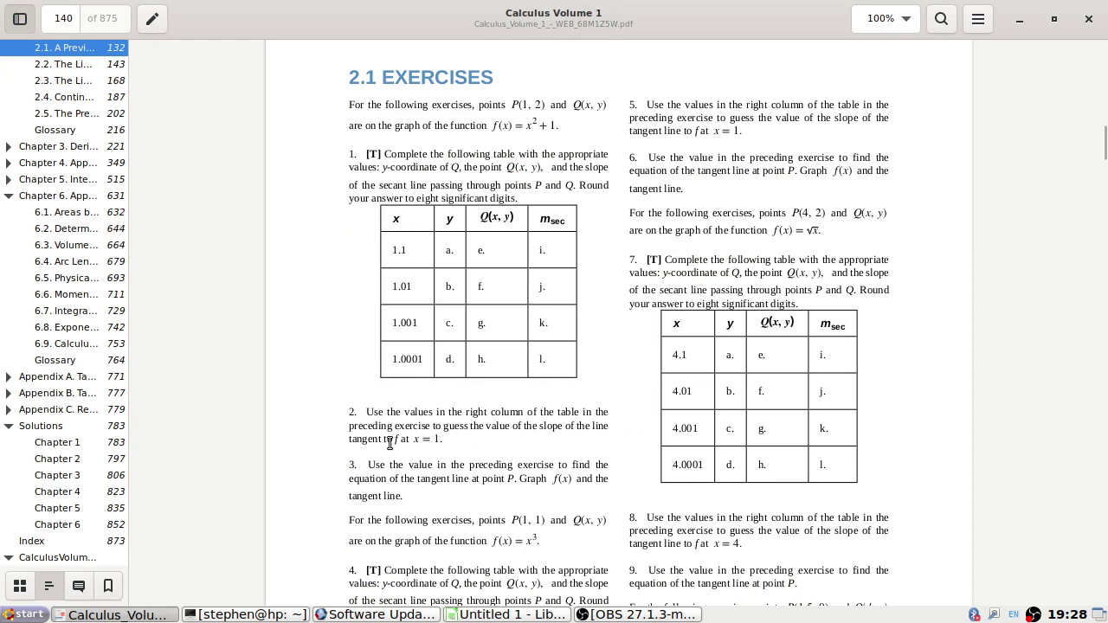
{"action": "key", "text": "alt+Tab"}
{"action": "left_click", "coordinate": [759, 253]}
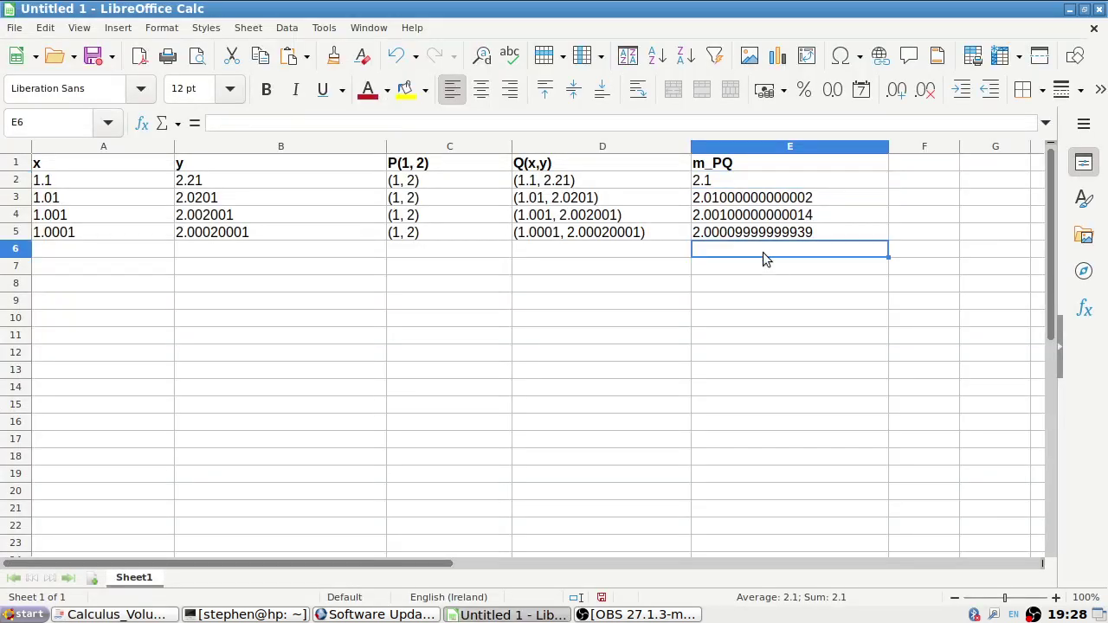
{"action": "left_click", "coordinate": [769, 265]}
{"action": "type", "text": "Slope"}
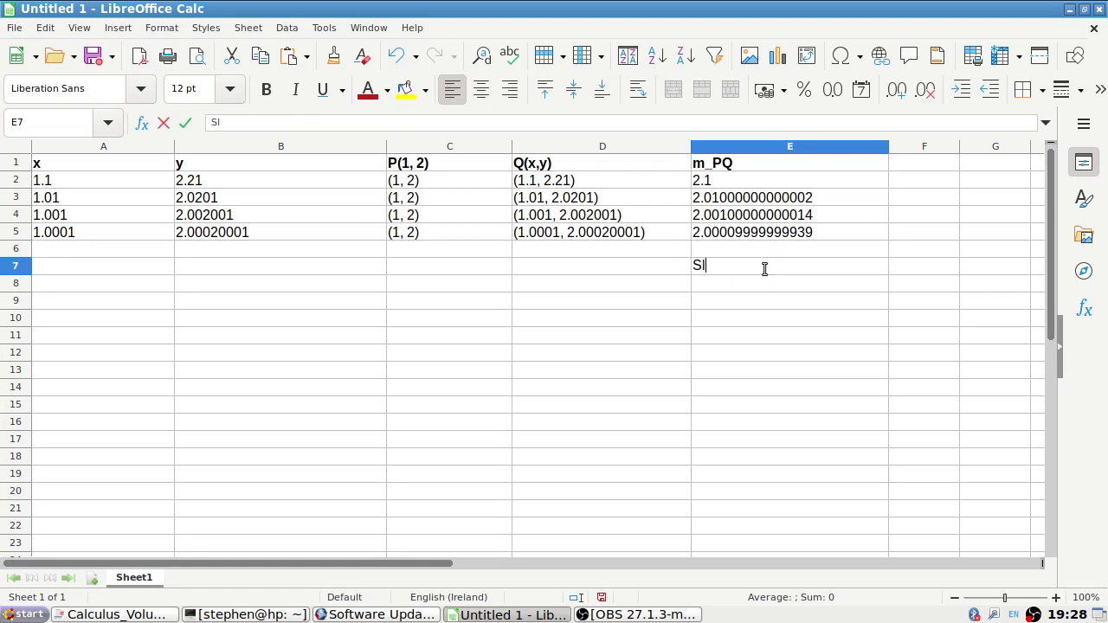
{"action": "type", "text": "ng"}
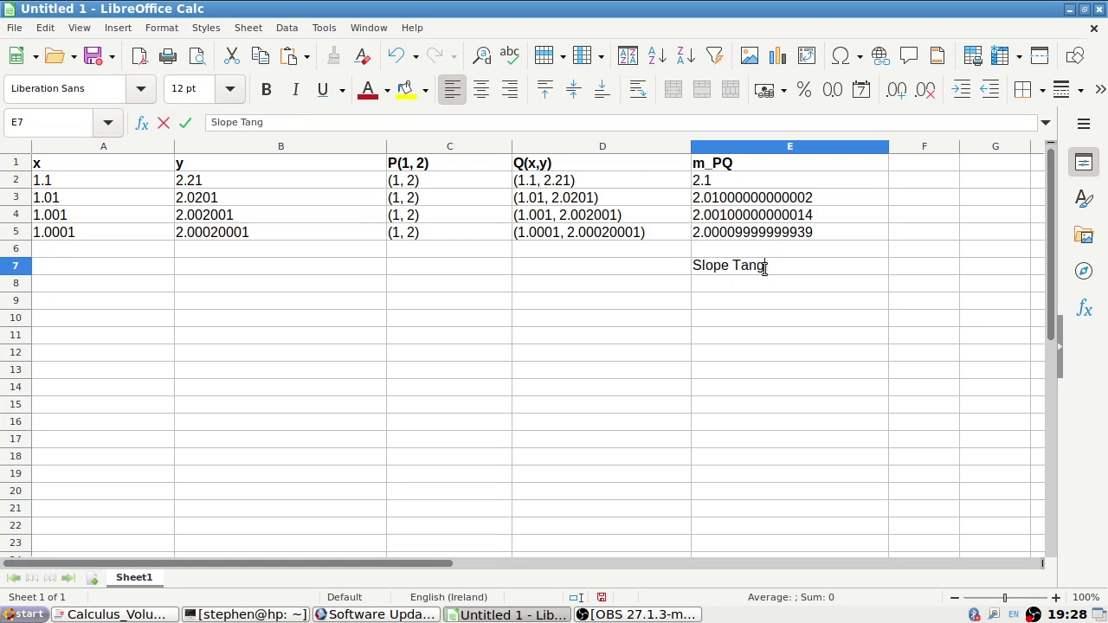
{"action": "type", "text": "ent = 2"}
{"action": "key", "text": "Return"}
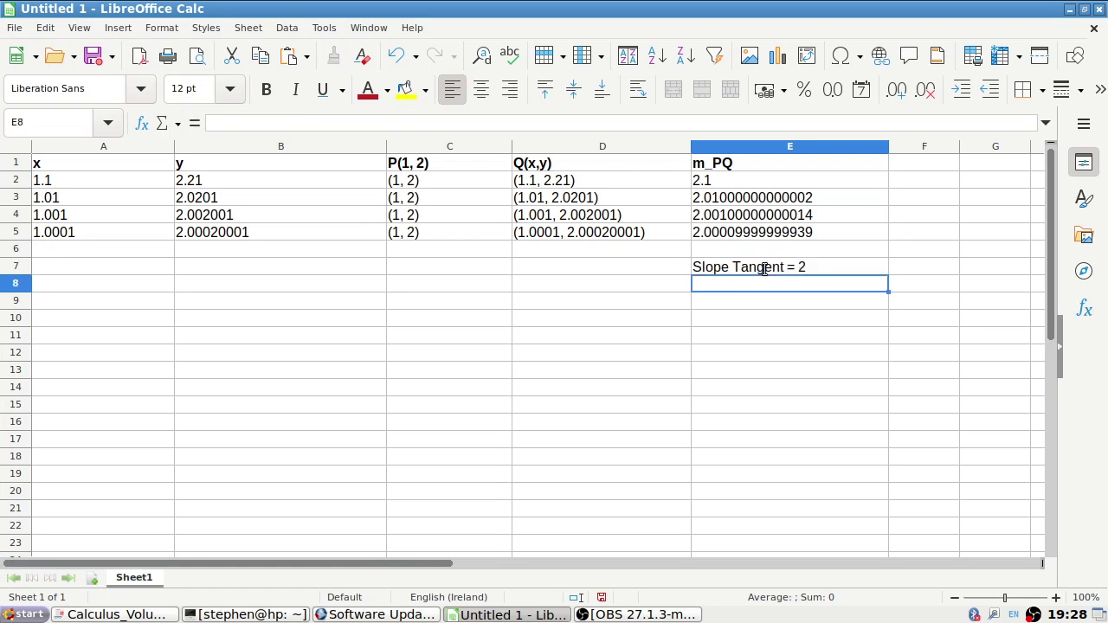
Switch to the Calculus Volume 1 PDF and look in the Chapter 2 and Chapter 1 solutions for the section 2.1 exercise answers.
{"action": "key", "text": "alt+Tab"}
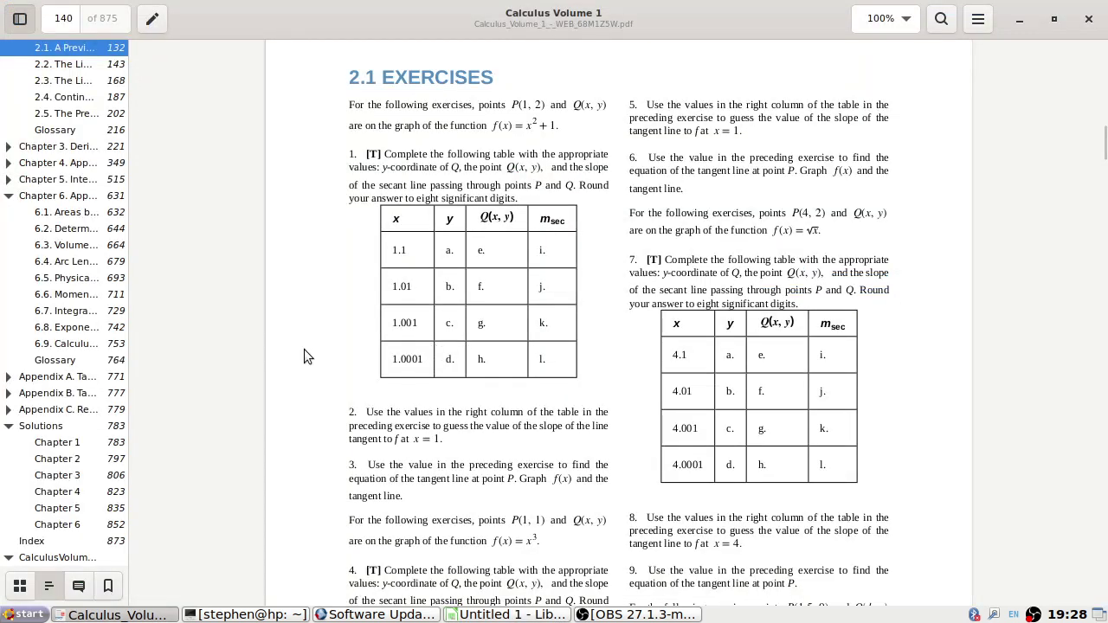
{"action": "left_click", "coordinate": [57, 459]}
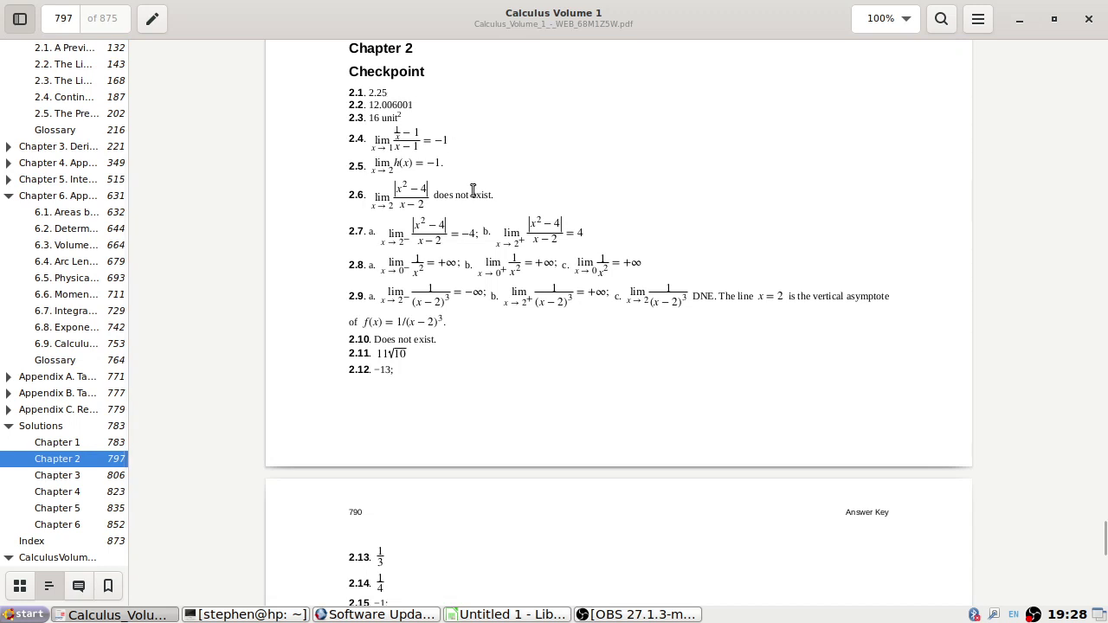
{"action": "scroll", "coordinate": [468, 221], "scroll_direction": "up", "scroll_amount": 3}
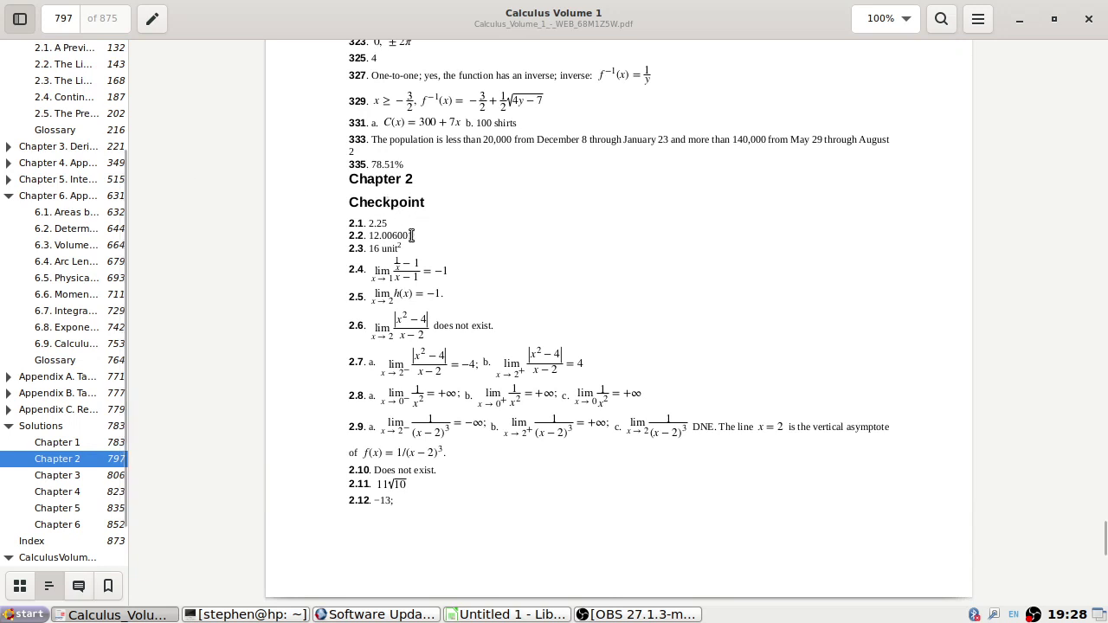
{"action": "scroll", "coordinate": [377, 224], "scroll_direction": "up", "scroll_amount": 3}
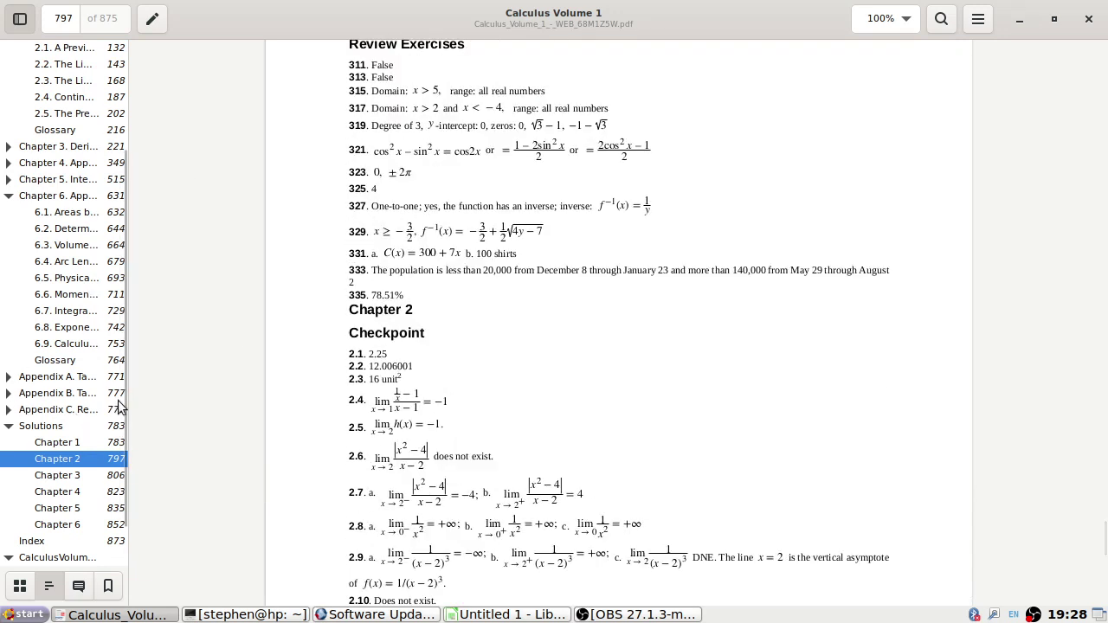
{"action": "left_click", "coordinate": [67, 448]}
Go back to the 2.1 Exercises on page 140 of the textbook.
{"action": "scroll", "coordinate": [52, 206], "scroll_direction": "up", "scroll_amount": 3}
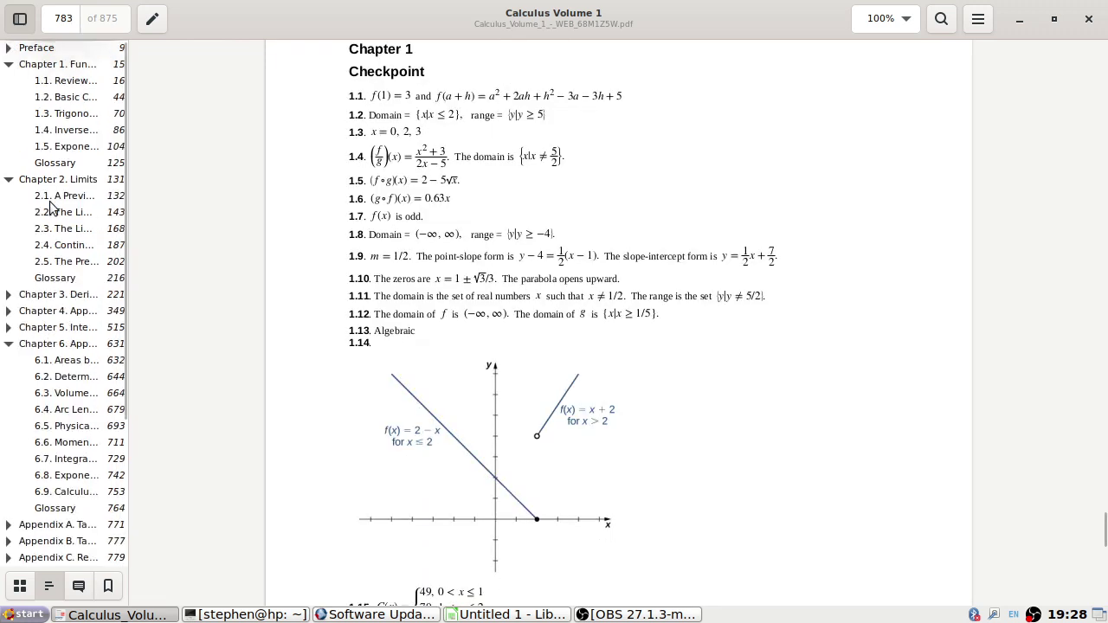
{"action": "left_click", "coordinate": [71, 199]}
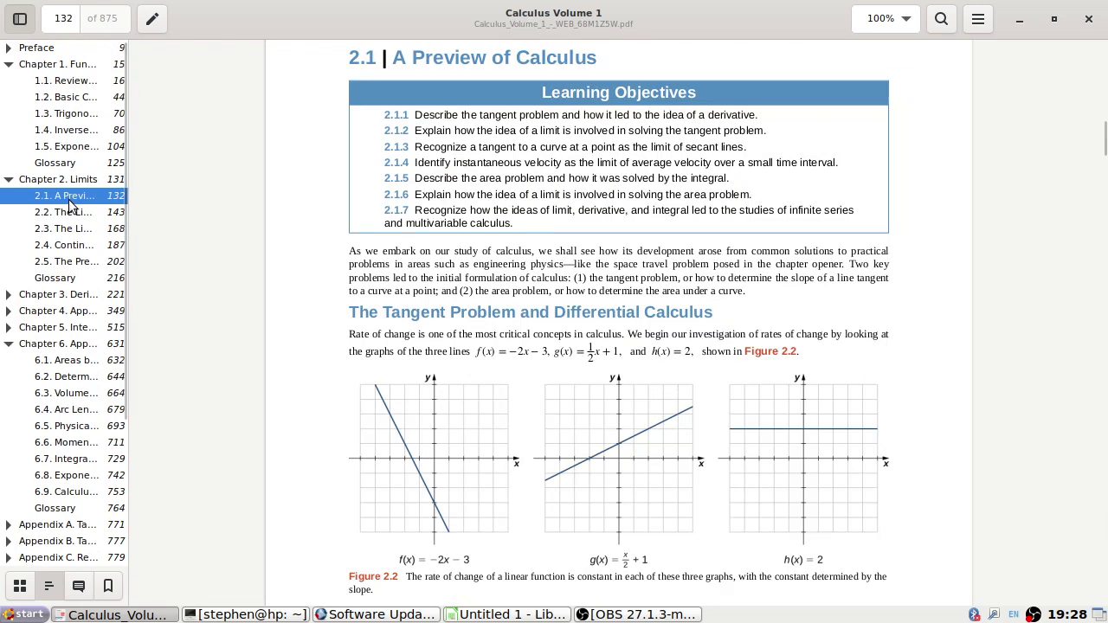
{"action": "left_click", "coordinate": [70, 215]}
{"action": "scroll", "coordinate": [392, 246], "scroll_direction": "up", "scroll_amount": 15}
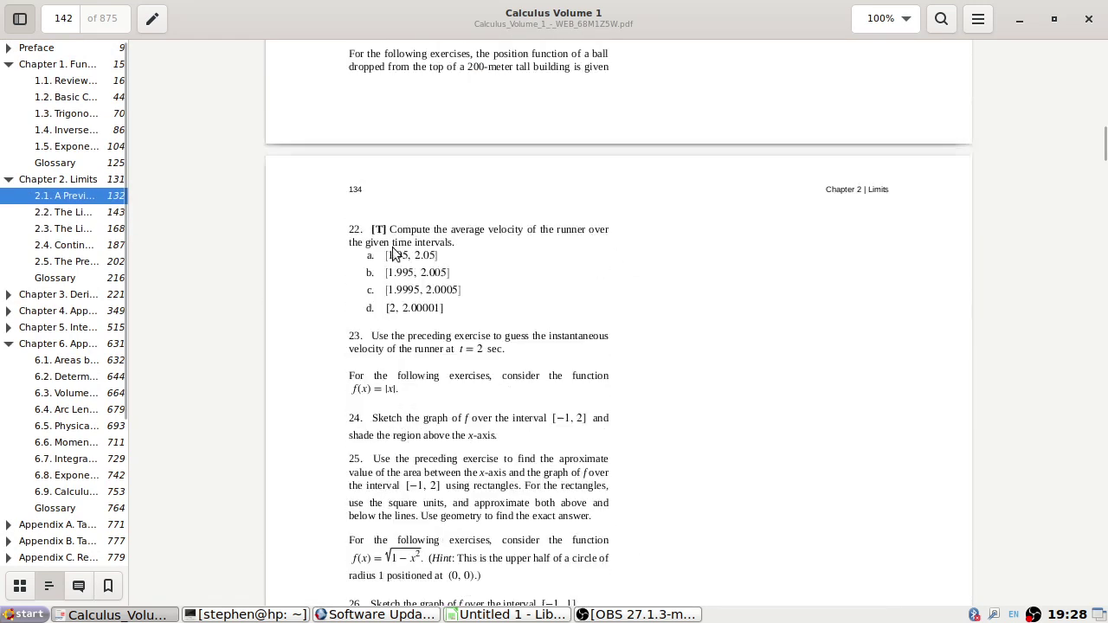
{"action": "scroll", "coordinate": [392, 249], "scroll_direction": "up", "scroll_amount": 10}
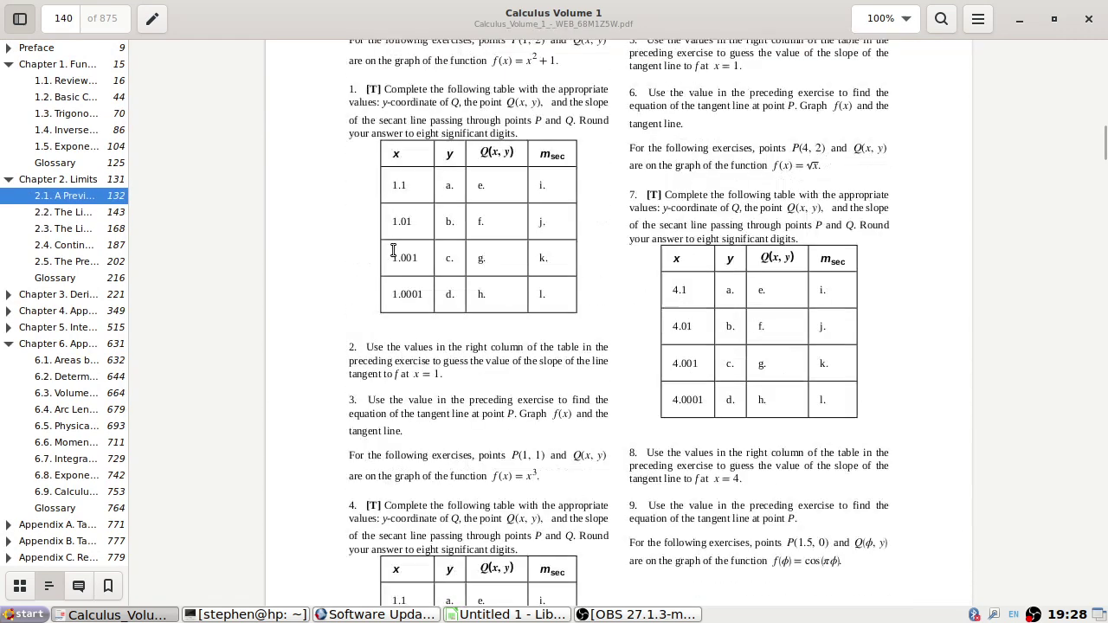
{"action": "scroll", "coordinate": [392, 251], "scroll_direction": "up", "scroll_amount": 2}
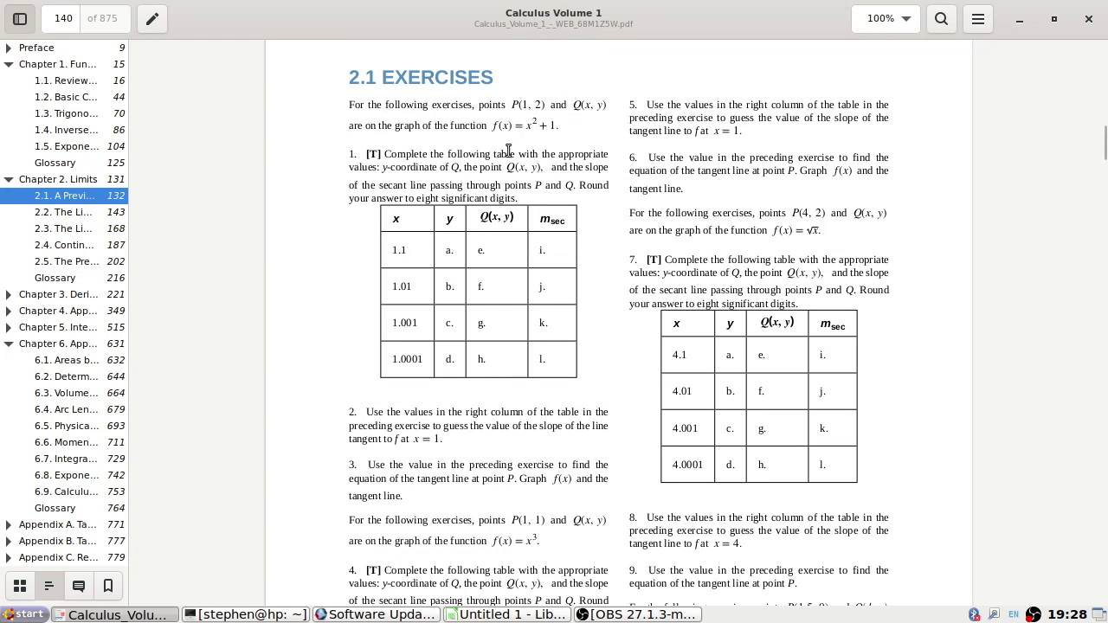
Compare the LibreOffice Calc table and tangent slope with what exercises 1 and 2 ask for in the textbook.
{"action": "key", "text": "alt+Tab"}
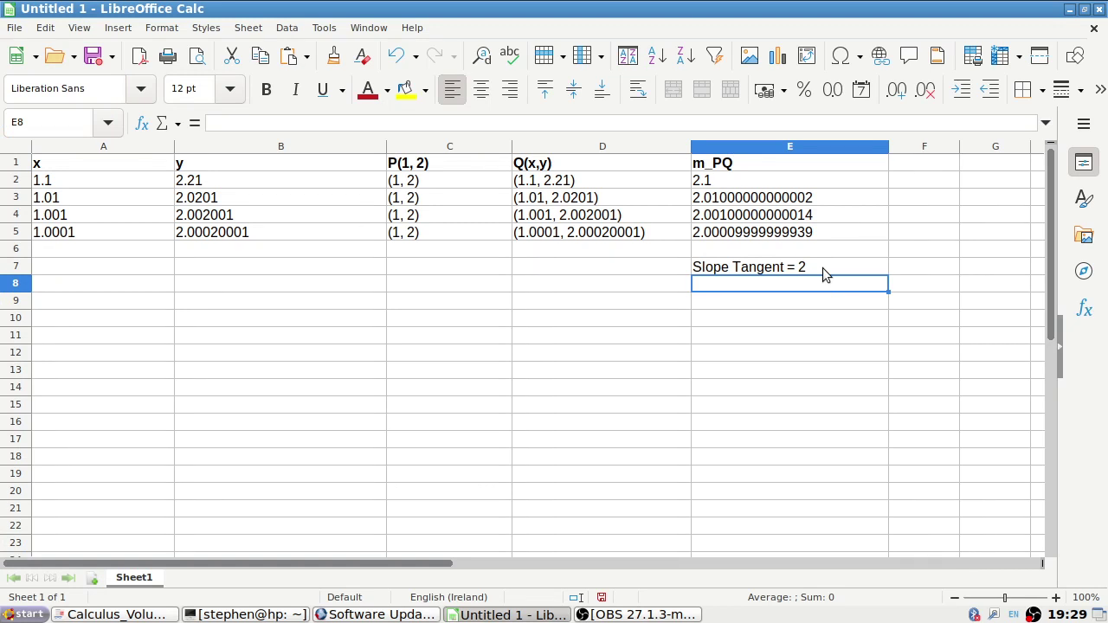
{"action": "key", "text": "alt+Tab"}
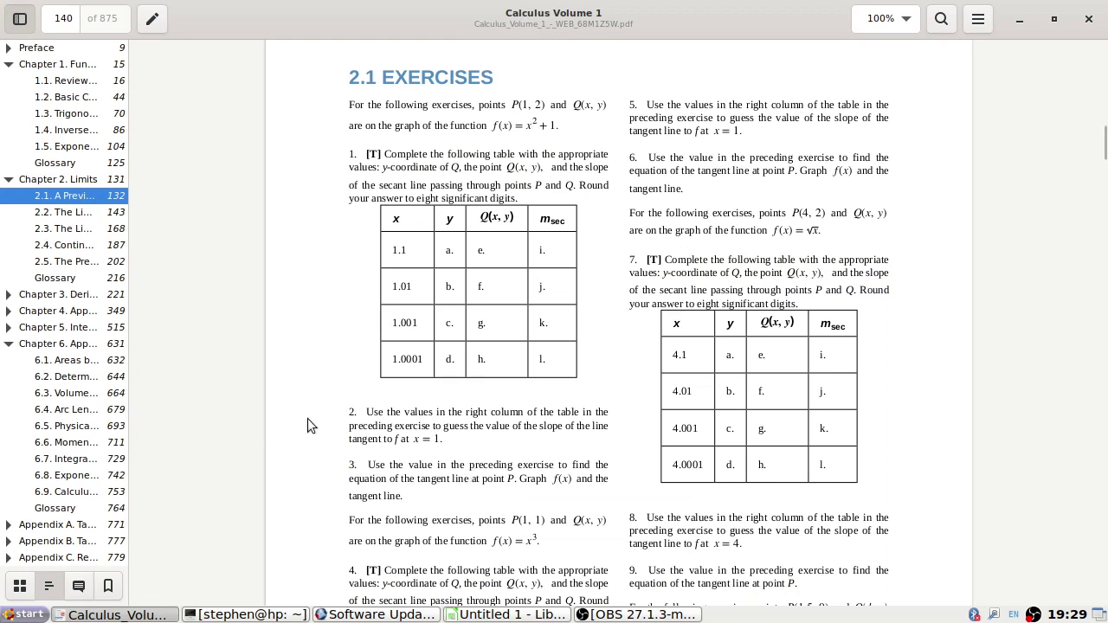
{"action": "left_click_drag", "start_coordinate": [374, 413], "coordinate": [511, 442]}
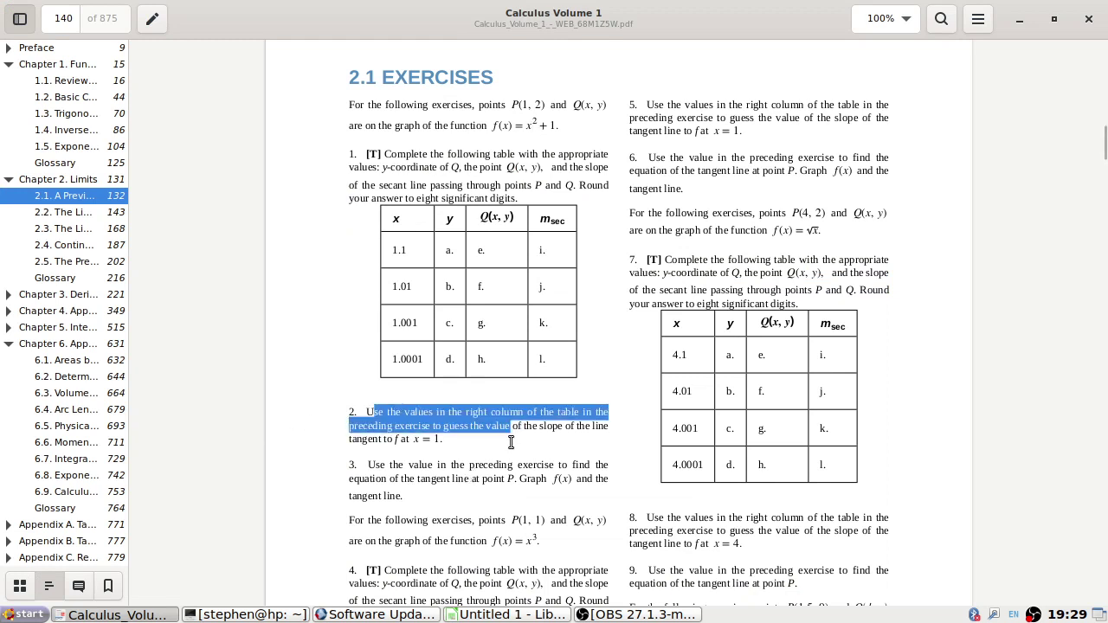
{"action": "left_click", "coordinate": [495, 197]}
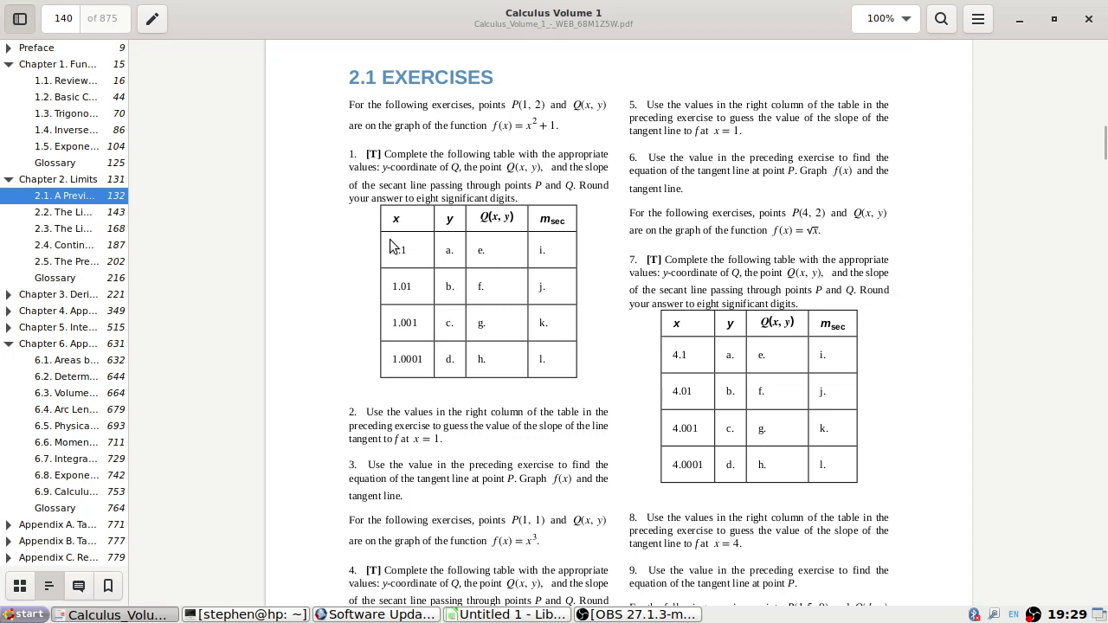
{"action": "key", "text": "alt+Tab"}
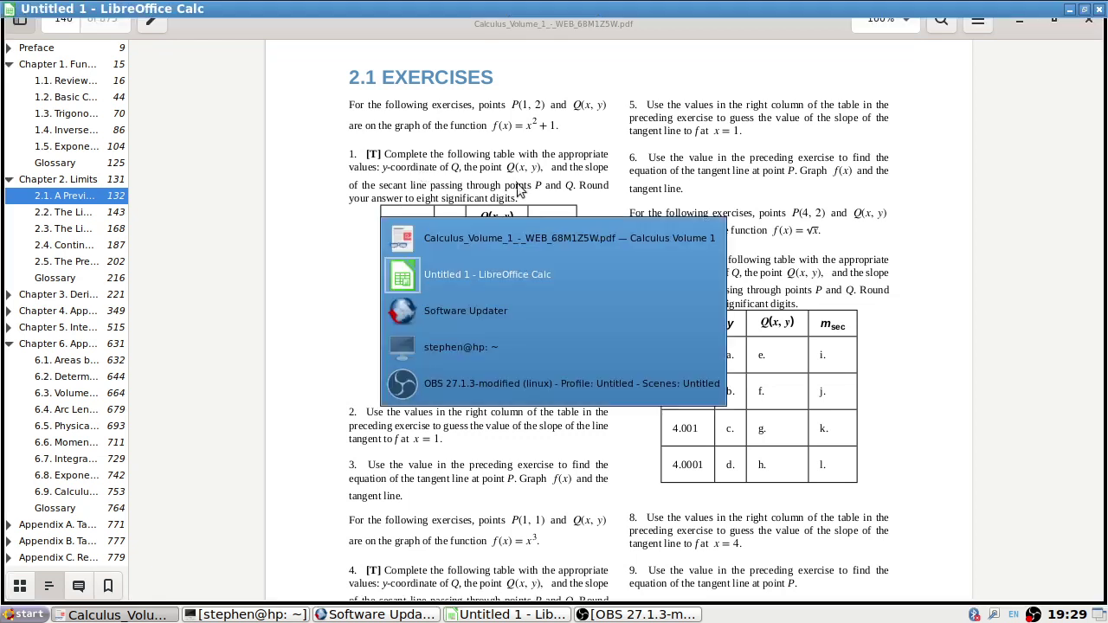
{"action": "key", "text": "alt+Tab"}
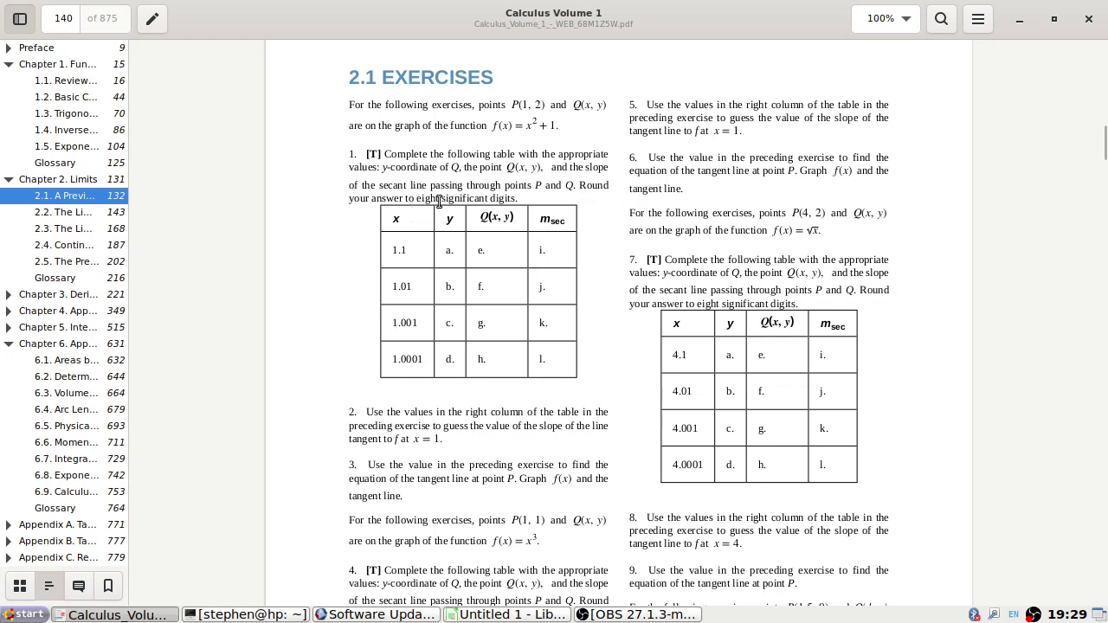
Examine the Chapter 1 and Chapter 2 checkpoint answers in the textbook's solutions.
{"action": "scroll", "coordinate": [84, 402], "scroll_direction": "down", "scroll_amount": 5}
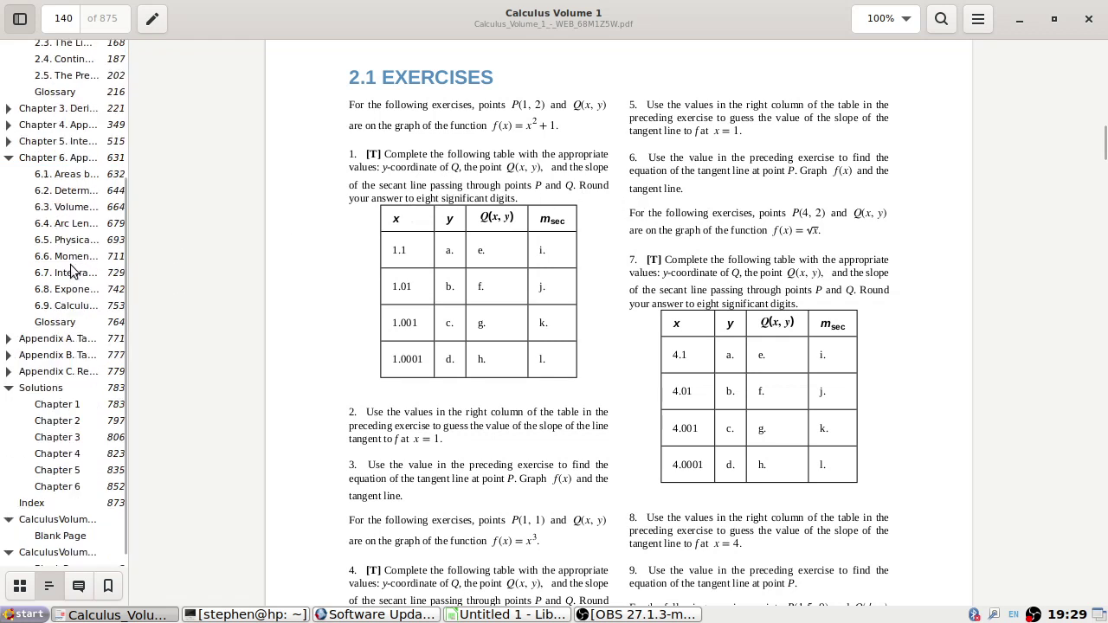
{"action": "left_click", "coordinate": [78, 394]}
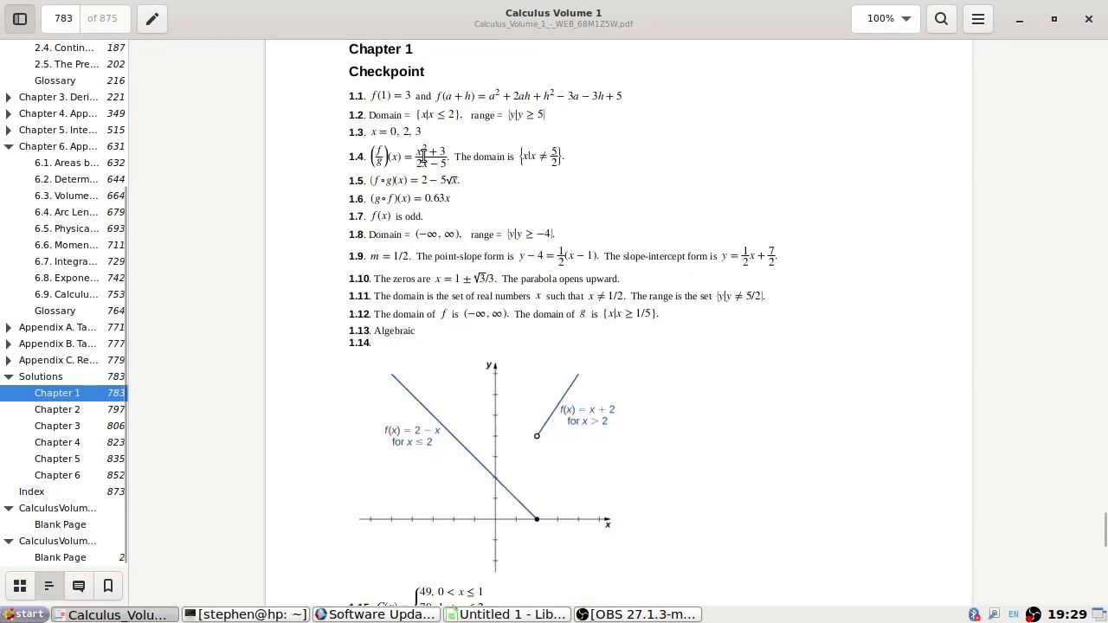
{"action": "left_click", "coordinate": [45, 410]}
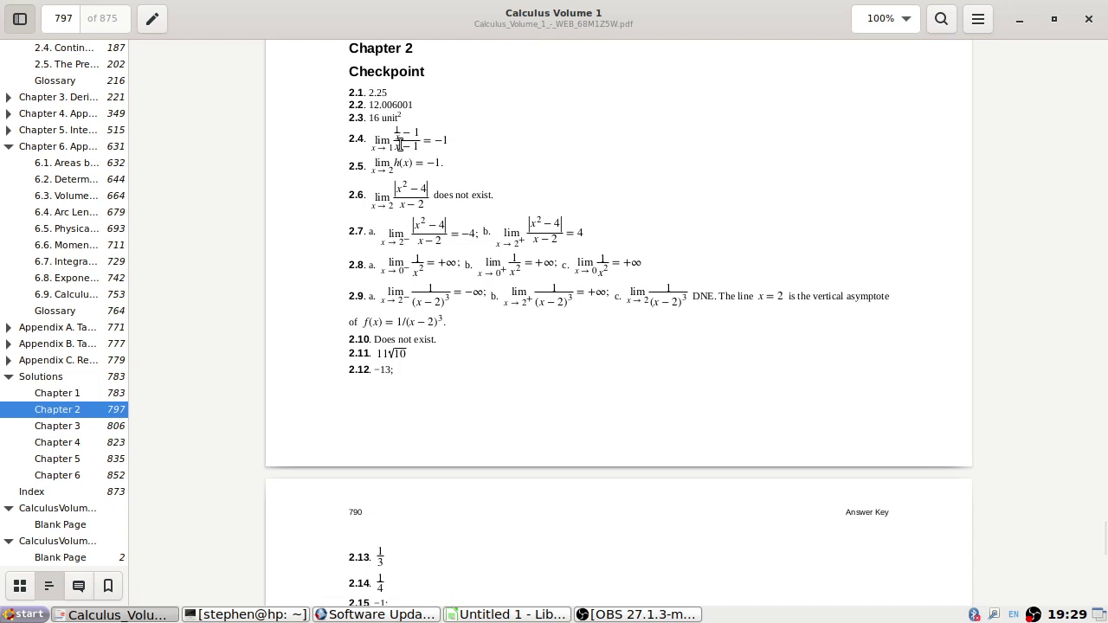
Return to the section 2.1 exercises and reread the table in exercise 1 and the question in exercise 2.
{"action": "scroll", "coordinate": [71, 196], "scroll_direction": "up", "scroll_amount": 5}
{"action": "left_click", "coordinate": [78, 197]}
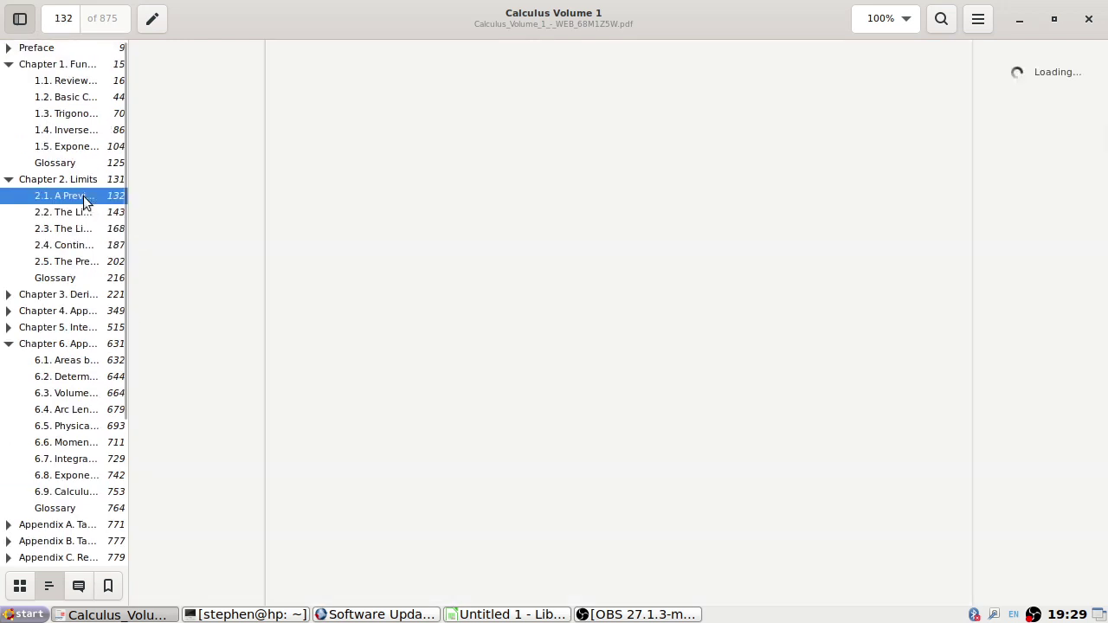
{"action": "left_click", "coordinate": [78, 212]}
{"action": "scroll", "coordinate": [443, 246], "scroll_direction": "up", "scroll_amount": 15}
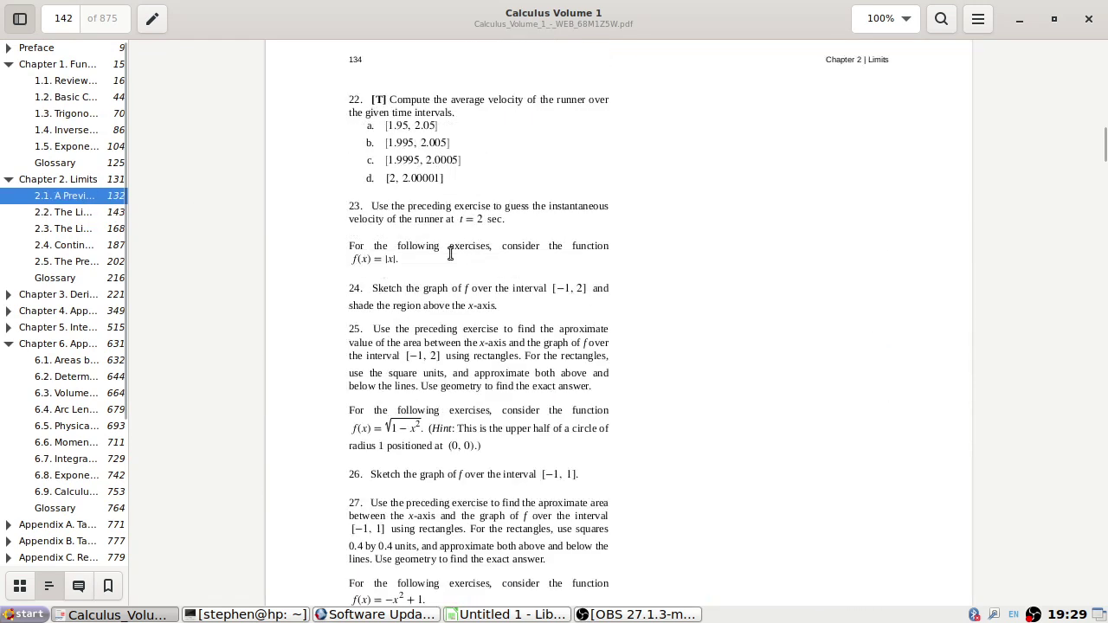
{"action": "scroll", "coordinate": [450, 254], "scroll_direction": "up", "scroll_amount": 15}
{"action": "scroll", "coordinate": [450, 254], "scroll_direction": "down", "scroll_amount": 5}
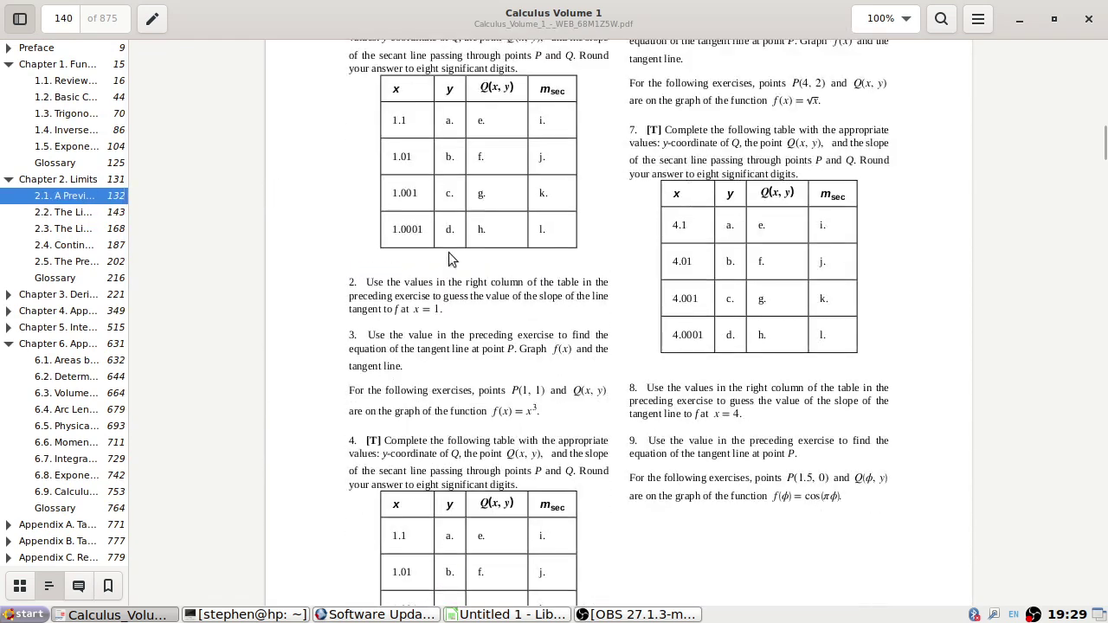
{"action": "scroll", "coordinate": [450, 254], "scroll_direction": "up", "scroll_amount": 2}
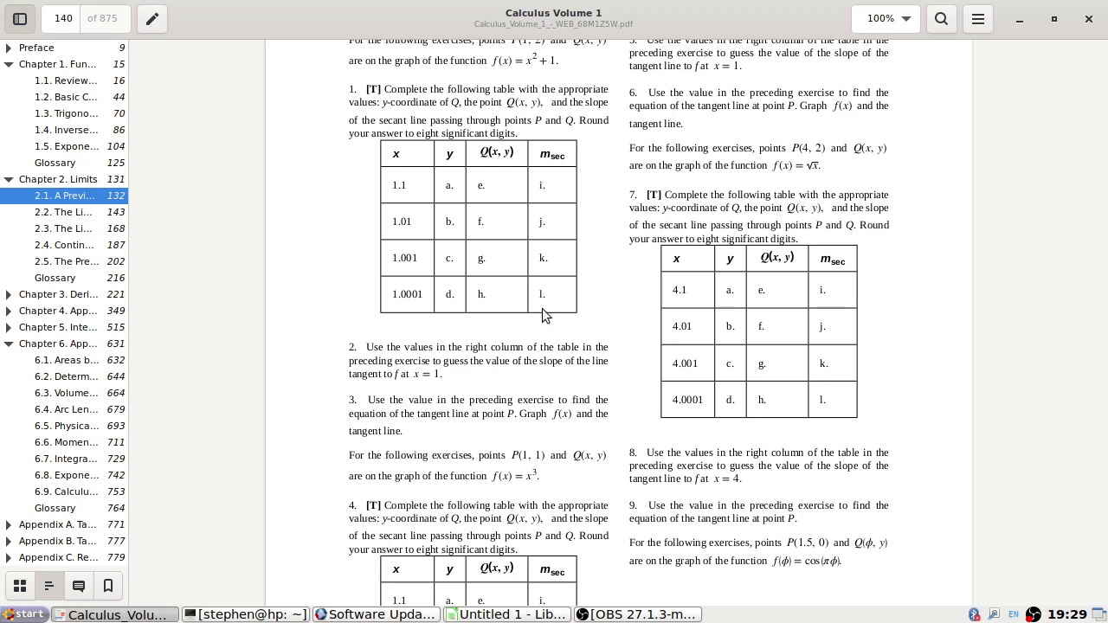
{"action": "scroll", "coordinate": [381, 298], "scroll_direction": "up", "scroll_amount": 1}
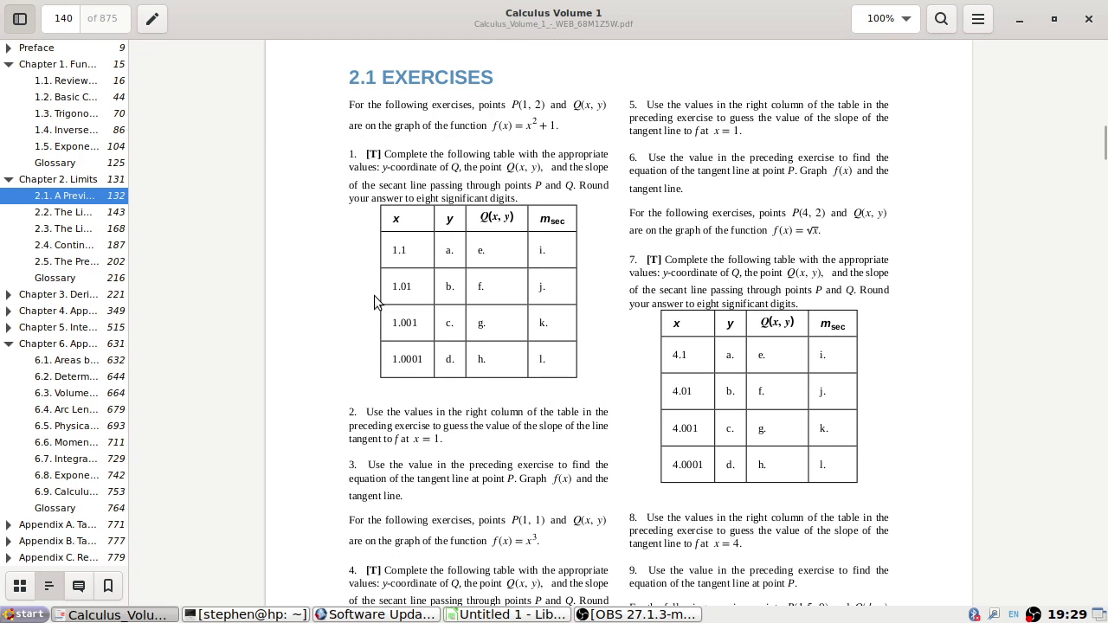
{"action": "scroll", "coordinate": [374, 295], "scroll_direction": "down", "scroll_amount": 1}
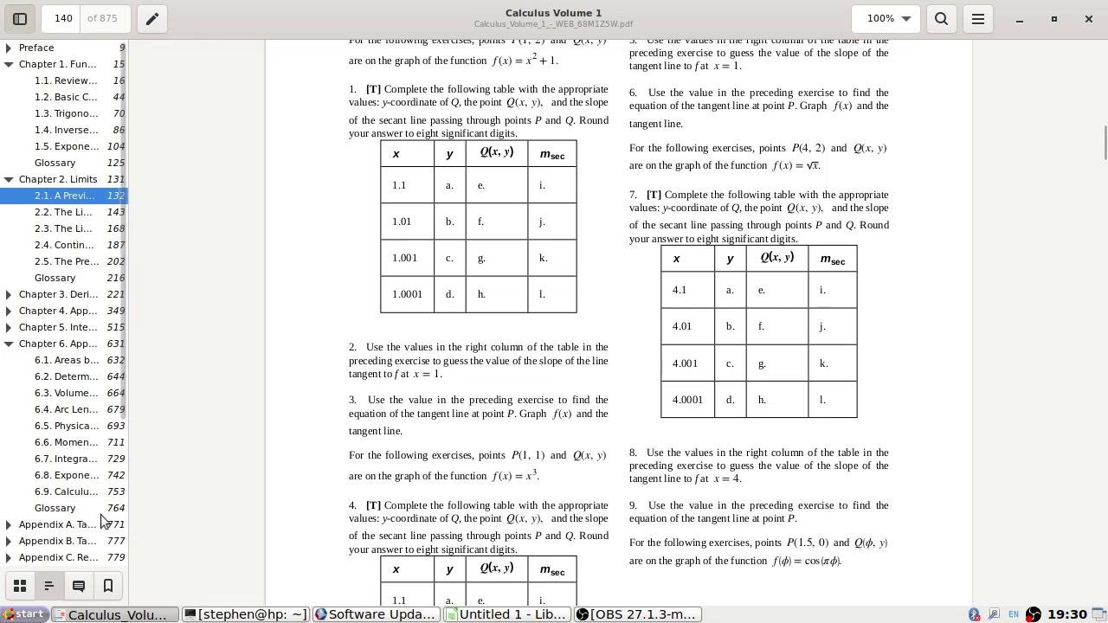
Search the textbook's answer key around the start of the Chapter 2 solutions for the answers to exercises 1 and 2.
{"action": "scroll", "coordinate": [71, 475], "scroll_direction": "down", "scroll_amount": 3}
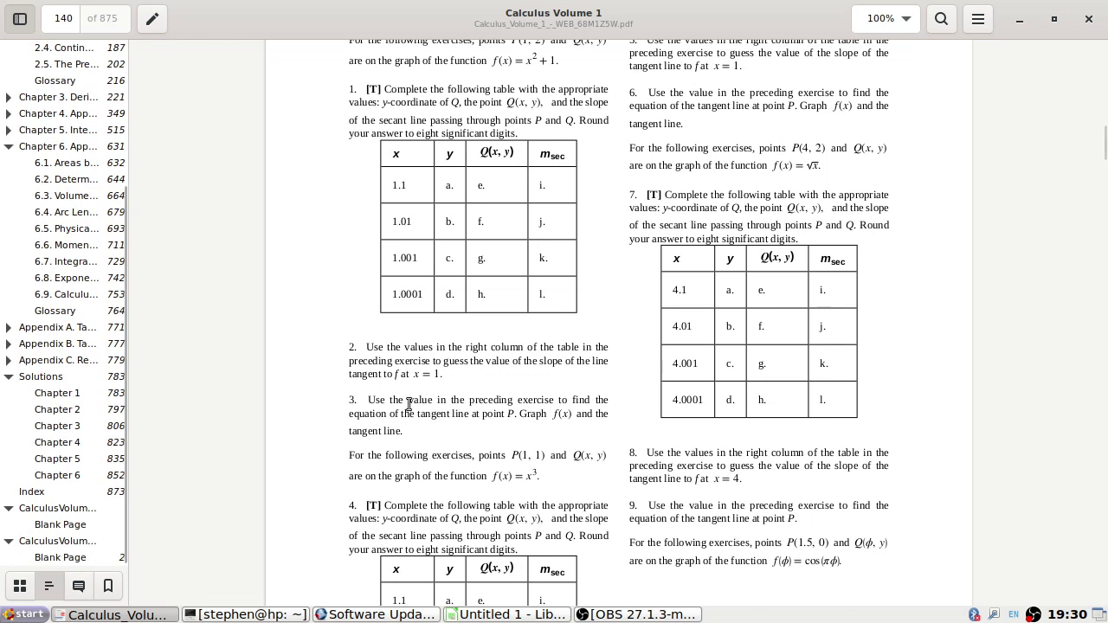
{"action": "left_click", "coordinate": [64, 394]}
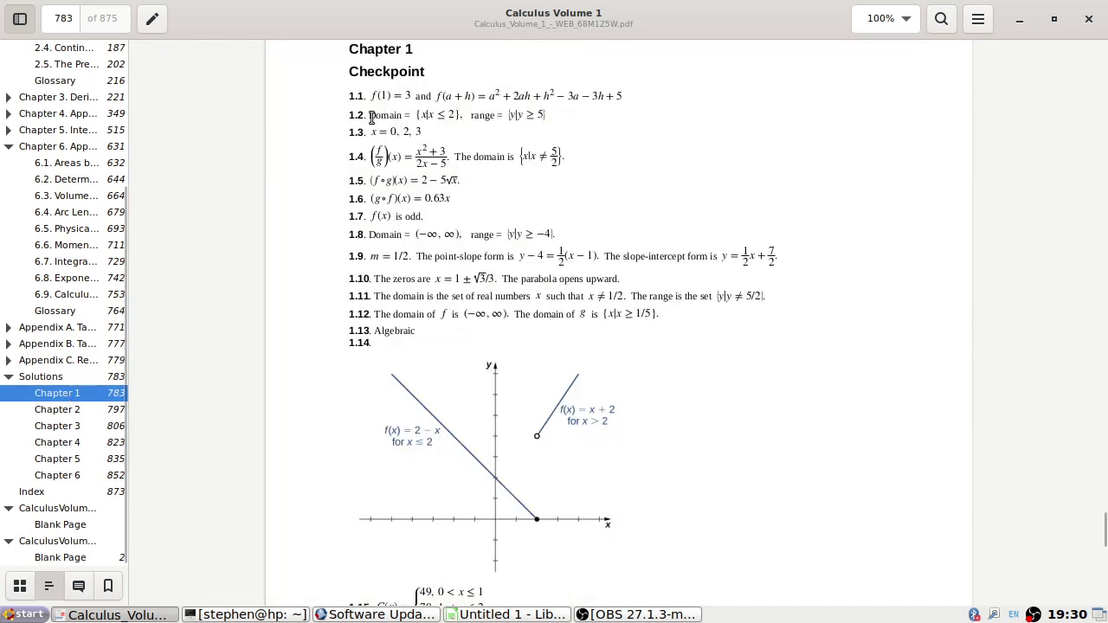
{"action": "left_click", "coordinate": [42, 412]}
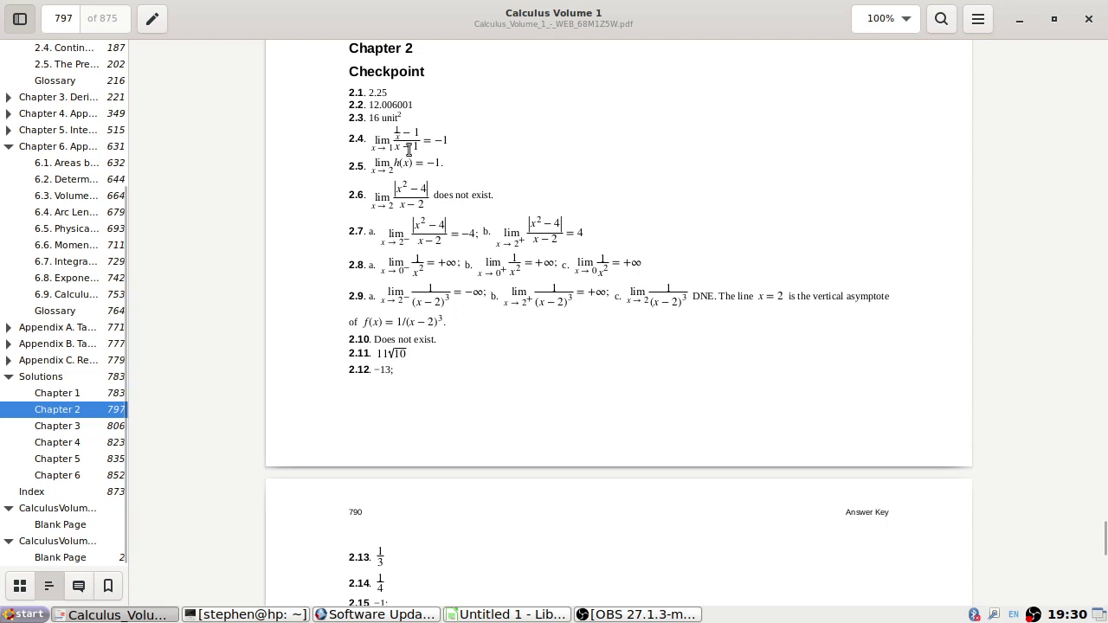
{"action": "scroll", "coordinate": [431, 345], "scroll_direction": "up", "scroll_amount": 4}
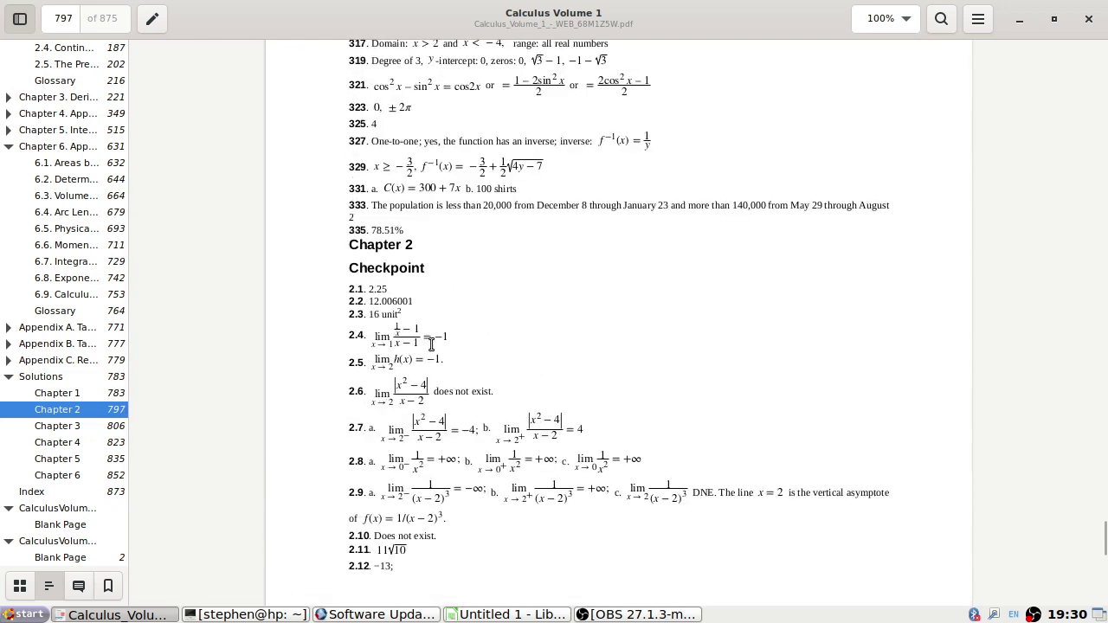
{"action": "scroll", "coordinate": [430, 347], "scroll_direction": "up", "scroll_amount": 1}
{"action": "scroll", "coordinate": [430, 346], "scroll_direction": "up", "scroll_amount": 1}
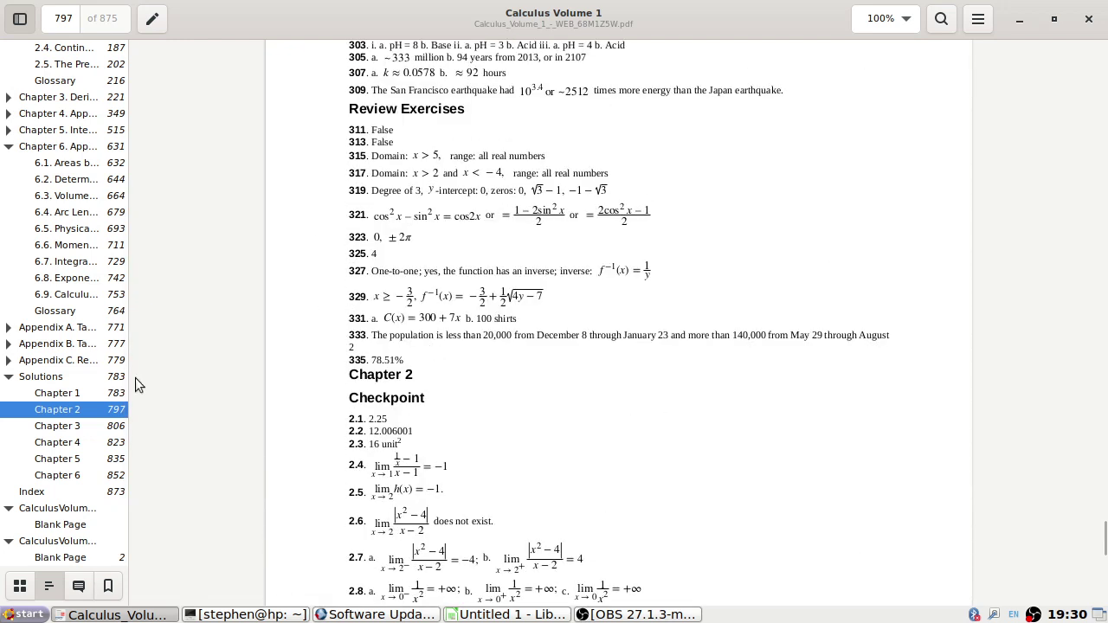
{"action": "scroll", "coordinate": [293, 374], "scroll_direction": "up", "scroll_amount": 14}
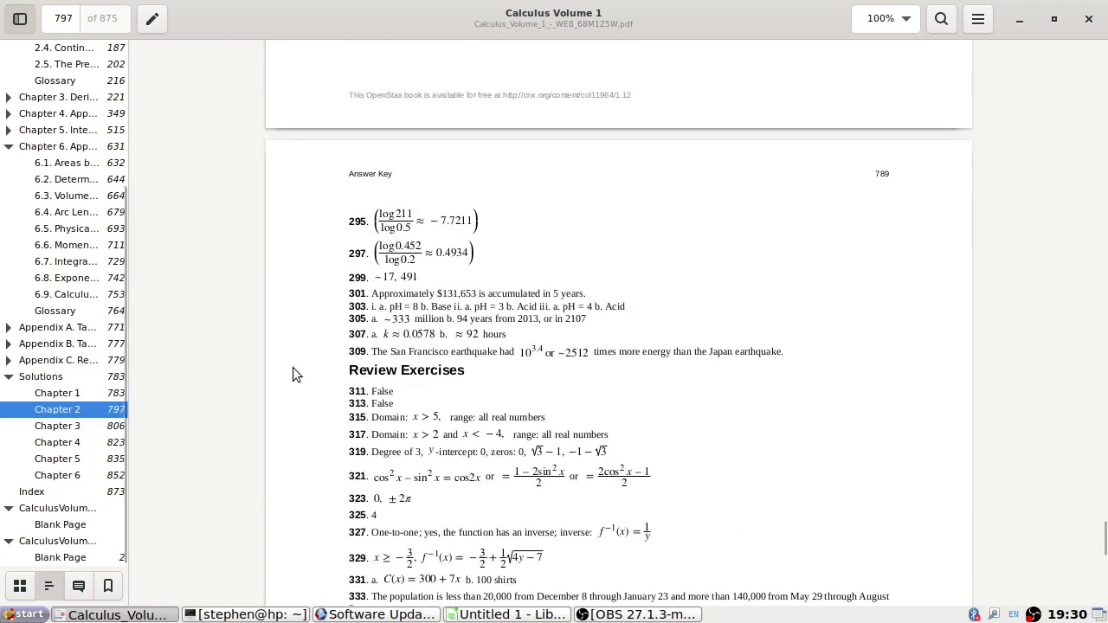
{"action": "scroll", "coordinate": [293, 374], "scroll_direction": "down", "scroll_amount": 11}
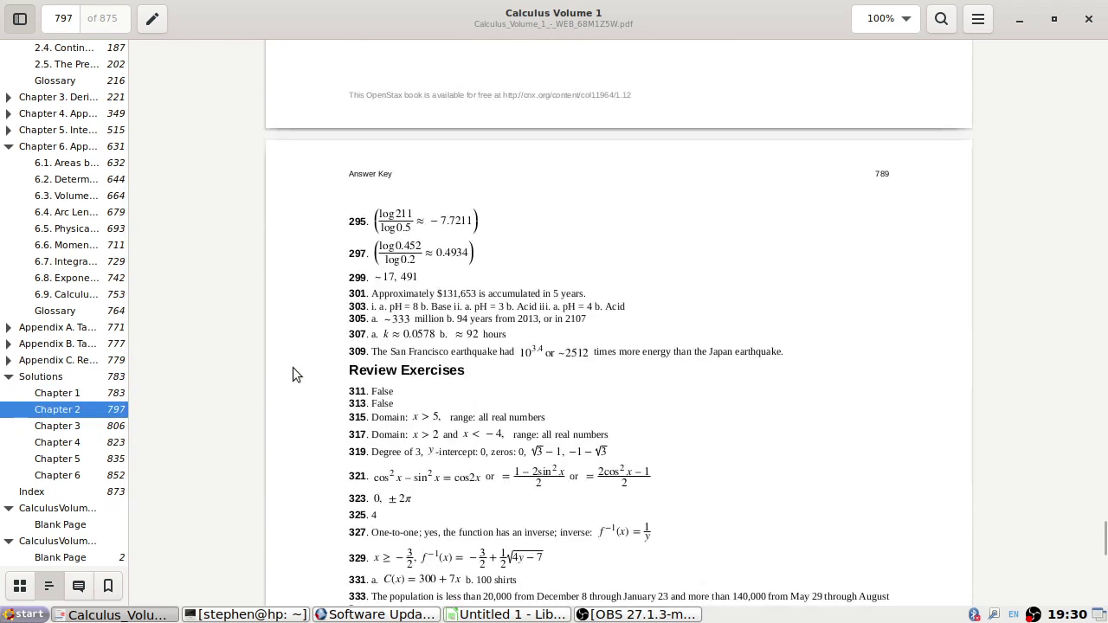
{"action": "scroll", "coordinate": [292, 374], "scroll_direction": "down", "scroll_amount": 1}
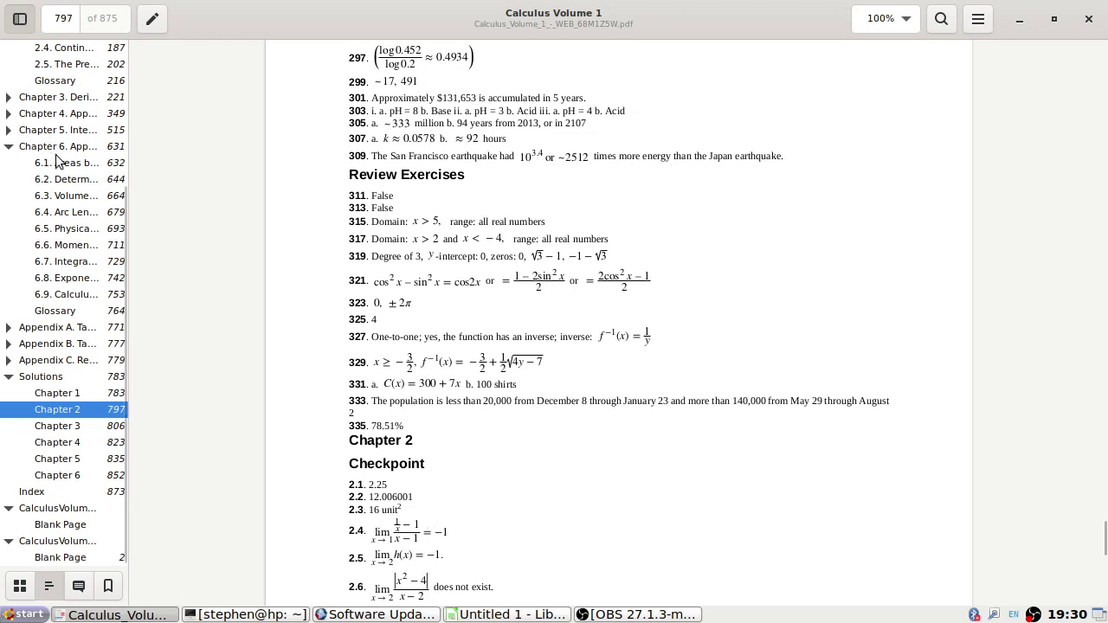
Return to the section 2.1 exercises in the textbook and check the heading and numbering of exercises 1 and 2.
{"action": "scroll", "coordinate": [74, 143], "scroll_direction": "up", "scroll_amount": 3}
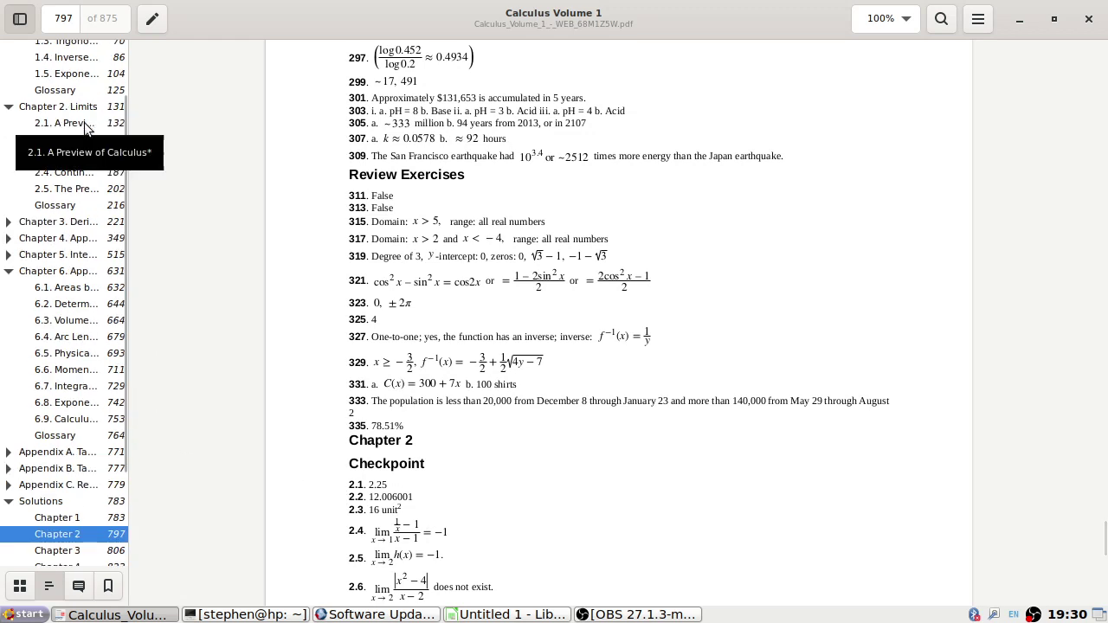
{"action": "left_click", "coordinate": [84, 123]}
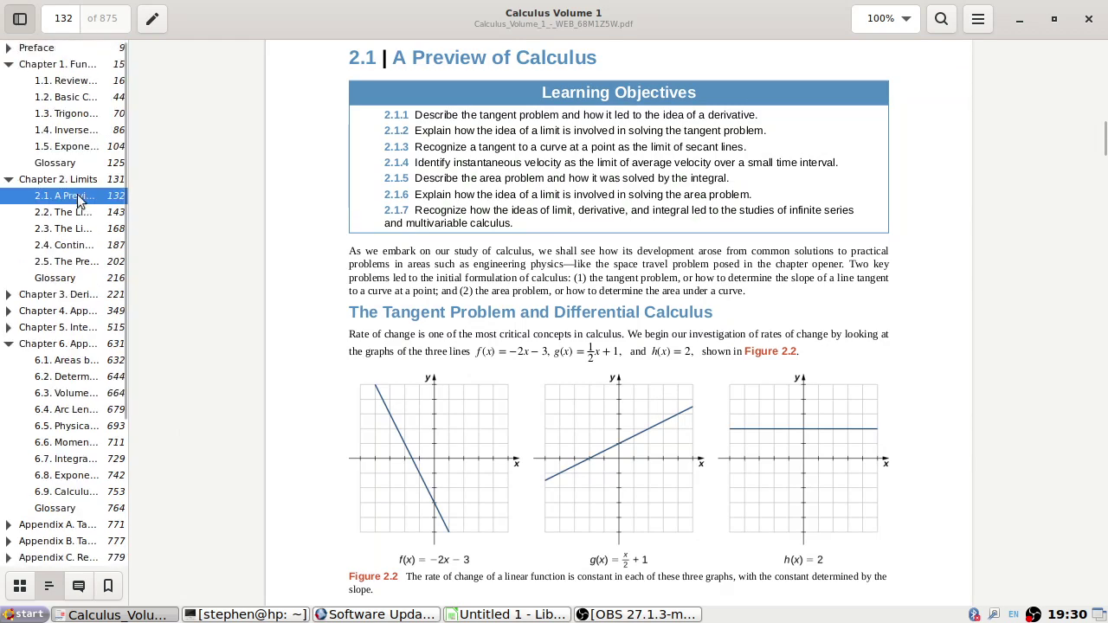
{"action": "left_click", "coordinate": [77, 217]}
{"action": "scroll", "coordinate": [392, 284], "scroll_direction": "up", "scroll_amount": 10}
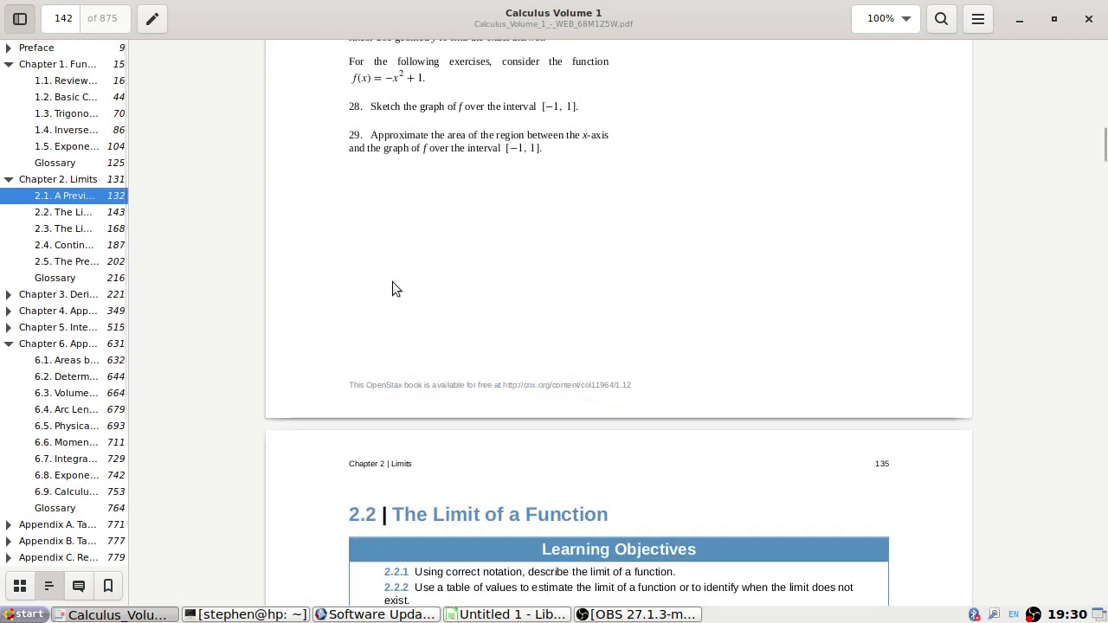
{"action": "scroll", "coordinate": [394, 284], "scroll_direction": "up", "scroll_amount": 10}
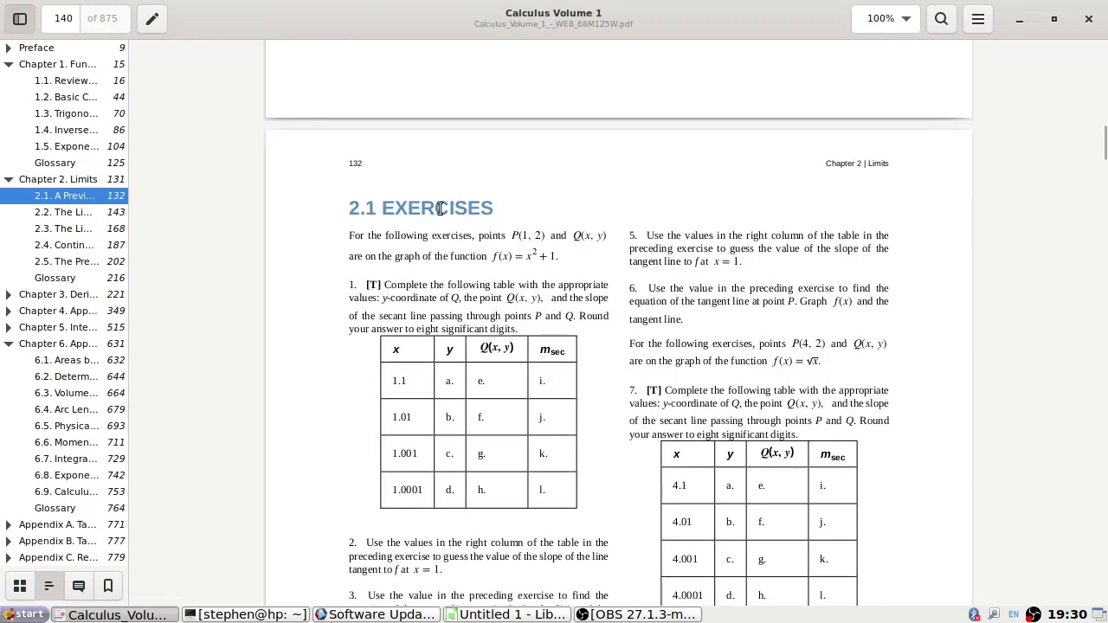
{"action": "scroll", "coordinate": [437, 208], "scroll_direction": "up", "scroll_amount": 5}
{"action": "scroll", "coordinate": [437, 212], "scroll_direction": "down", "scroll_amount": 3}
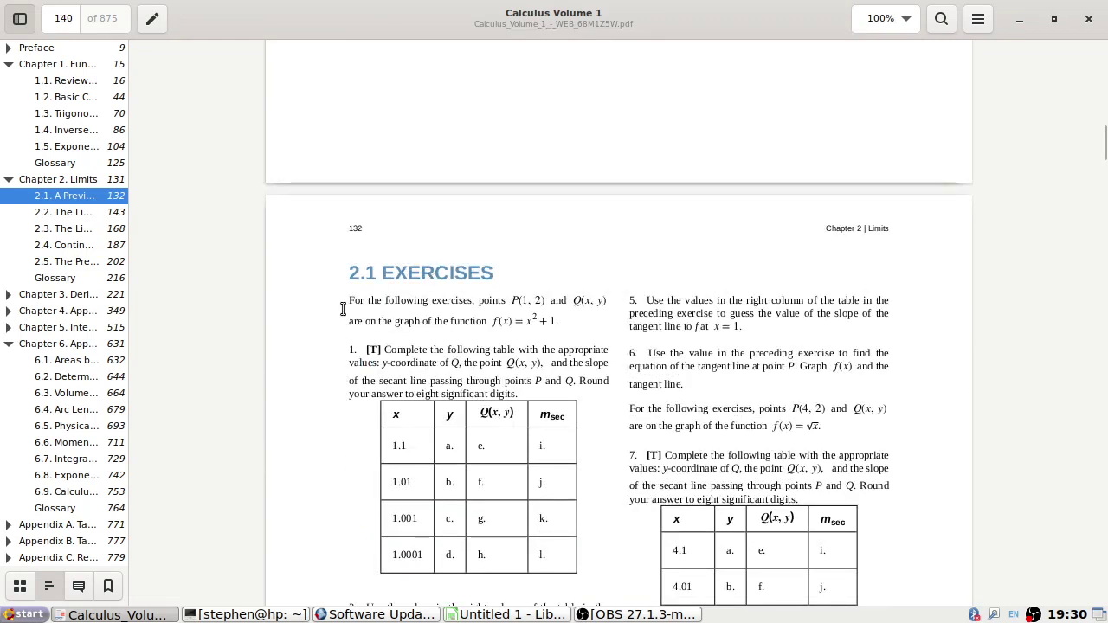
Locate the answers to exercises 1 and 2 under Section Exercises in the textbook's Chapter 2 solutions.
{"action": "scroll", "coordinate": [73, 373], "scroll_direction": "down", "scroll_amount": 4}
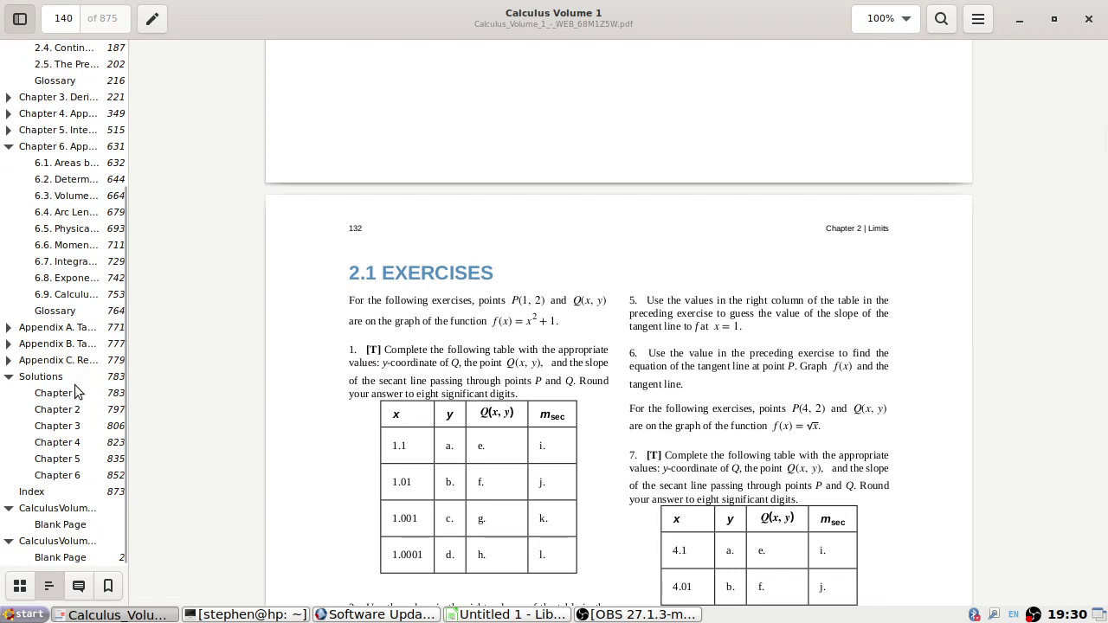
{"action": "left_click", "coordinate": [74, 412]}
{"action": "scroll", "coordinate": [413, 271], "scroll_direction": "down", "scroll_amount": 15}
{"action": "scroll", "coordinate": [413, 271], "scroll_direction": "down", "scroll_amount": 15}
{"action": "scroll", "coordinate": [411, 269], "scroll_direction": "down", "scroll_amount": 12}
{"action": "scroll", "coordinate": [411, 269], "scroll_direction": "up", "scroll_amount": 18}
{"action": "scroll", "coordinate": [406, 273], "scroll_direction": "up", "scroll_amount": 18}
{"action": "scroll", "coordinate": [403, 271], "scroll_direction": "down", "scroll_amount": 8}
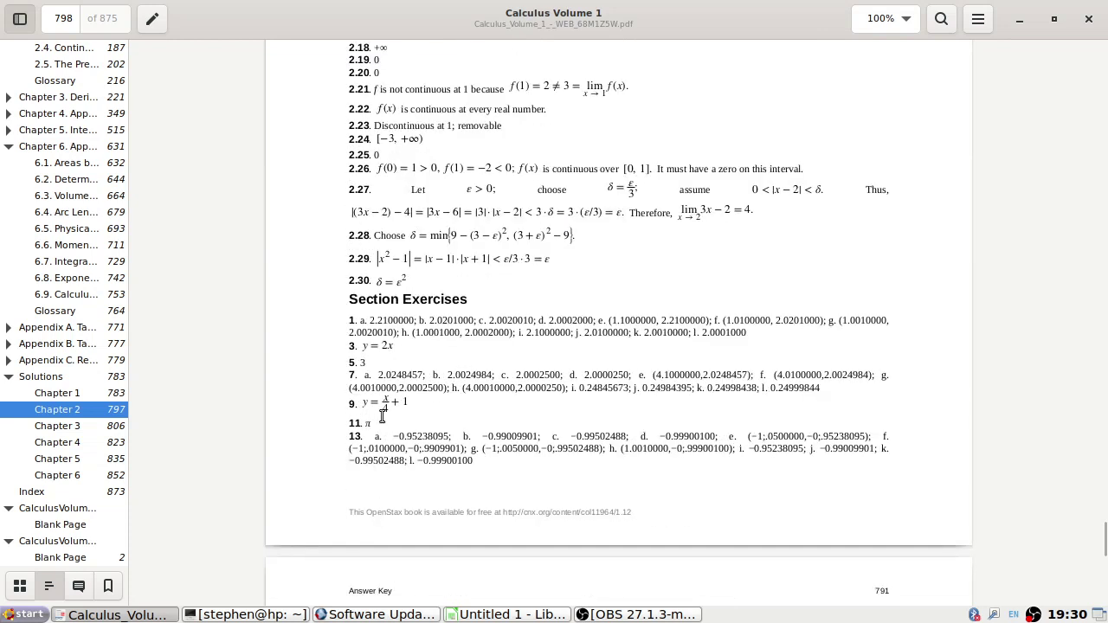
{"action": "scroll", "coordinate": [386, 421], "scroll_direction": "down", "scroll_amount": 2}
{"action": "scroll", "coordinate": [382, 405], "scroll_direction": "down", "scroll_amount": 2}
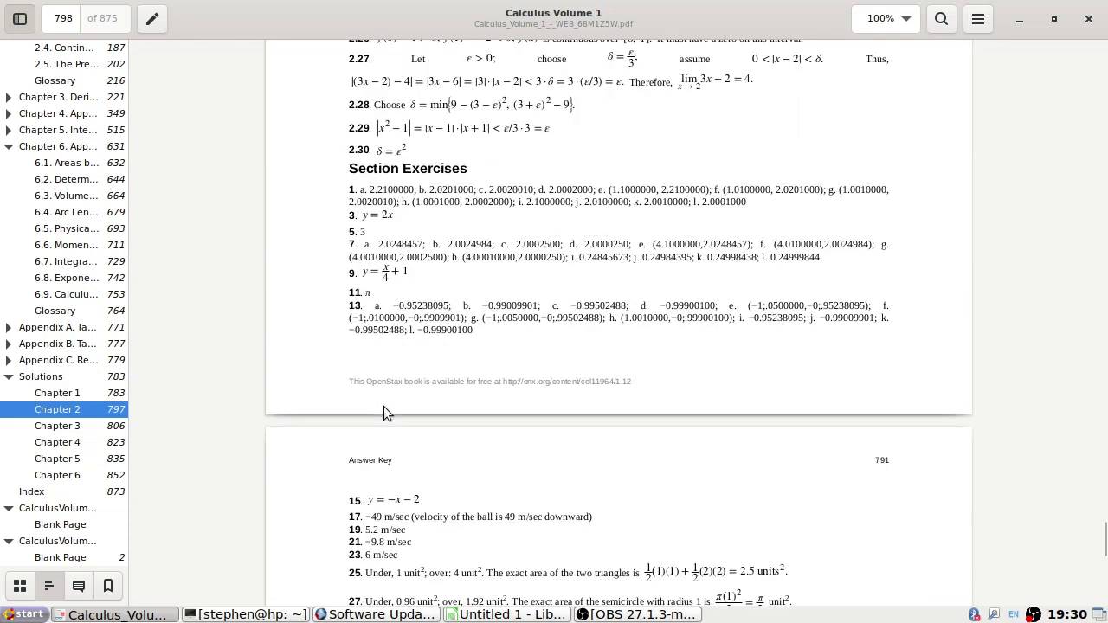
{"action": "scroll", "coordinate": [383, 406], "scroll_direction": "down", "scroll_amount": 2}
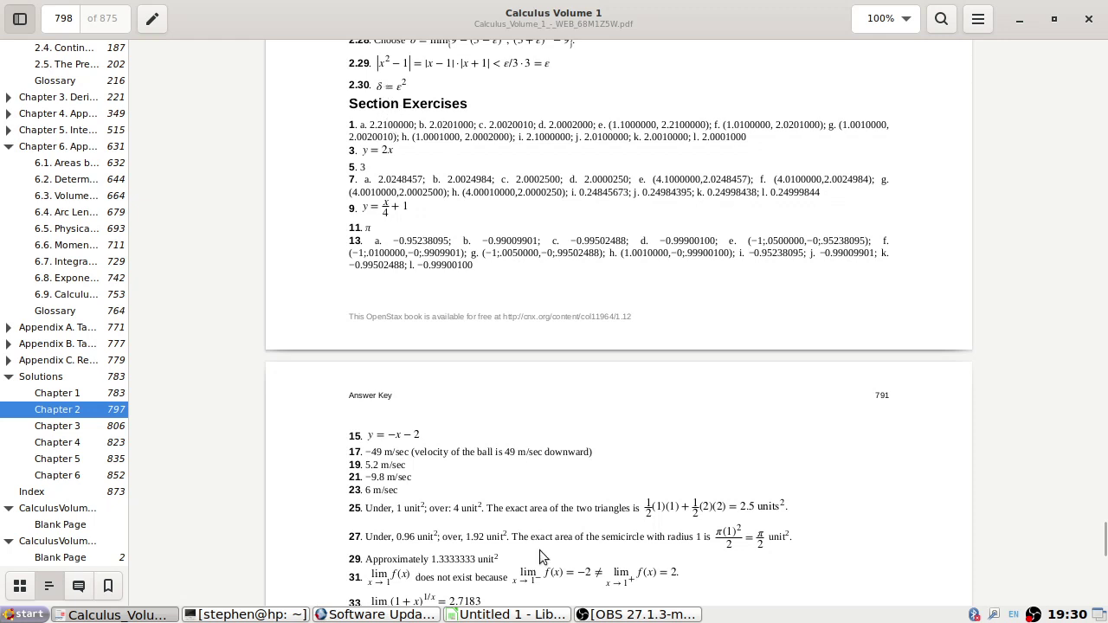
Compare the y, Q(x,y) and m_PQ values in the LibreOffice Calc table with the textbook's answer to exercise 1.
{"action": "key", "text": "alt+Tab"}
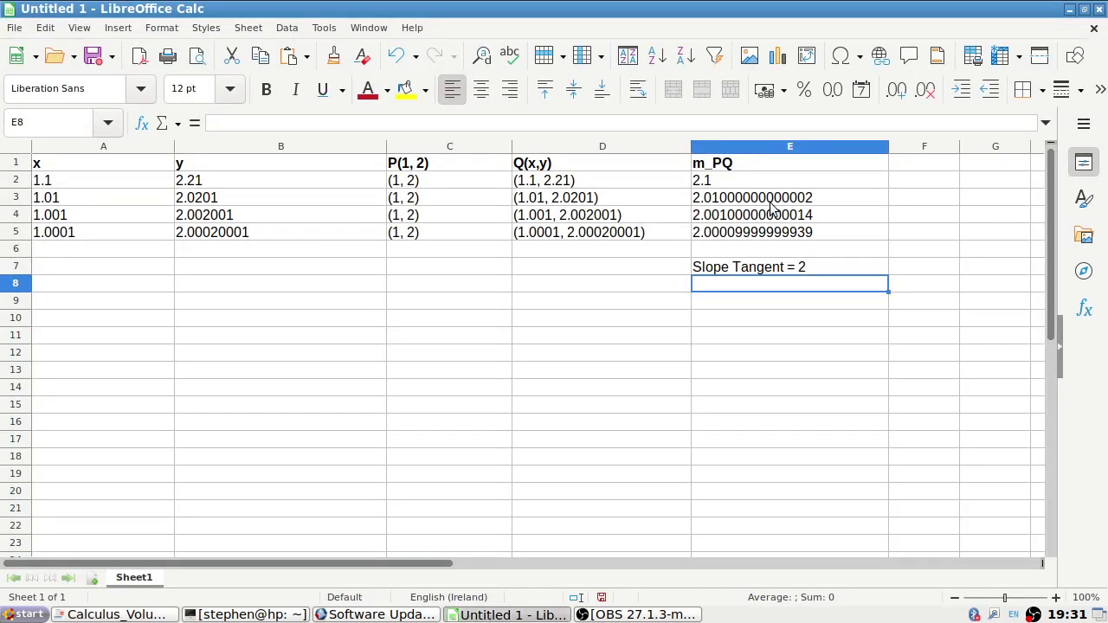
{"action": "key", "text": "alt+Tab"}
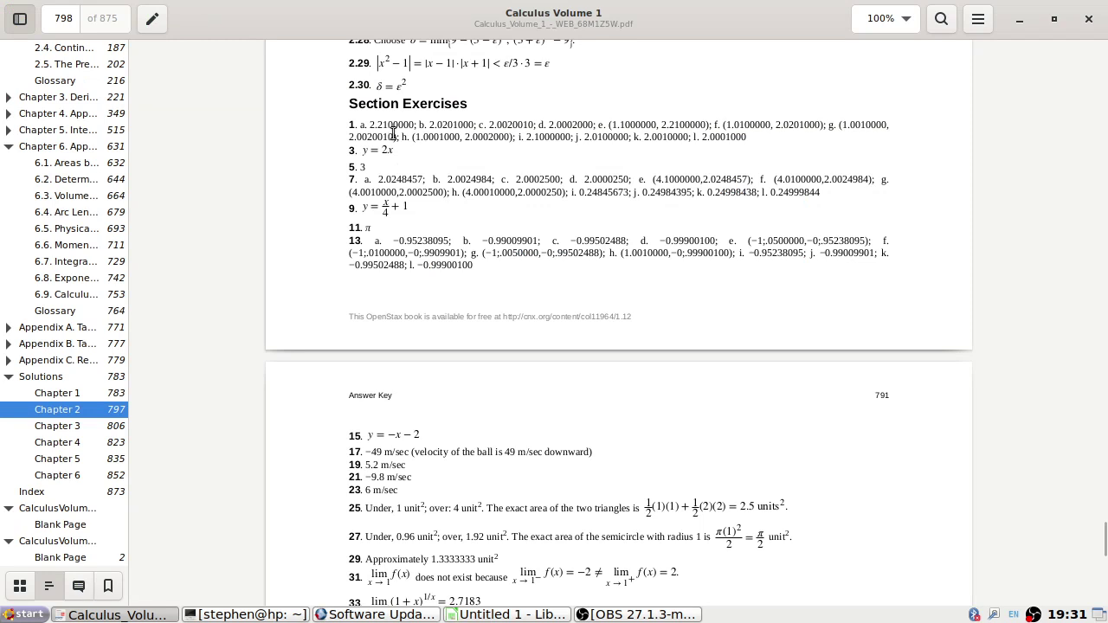
{"action": "key", "text": "alt+Tab"}
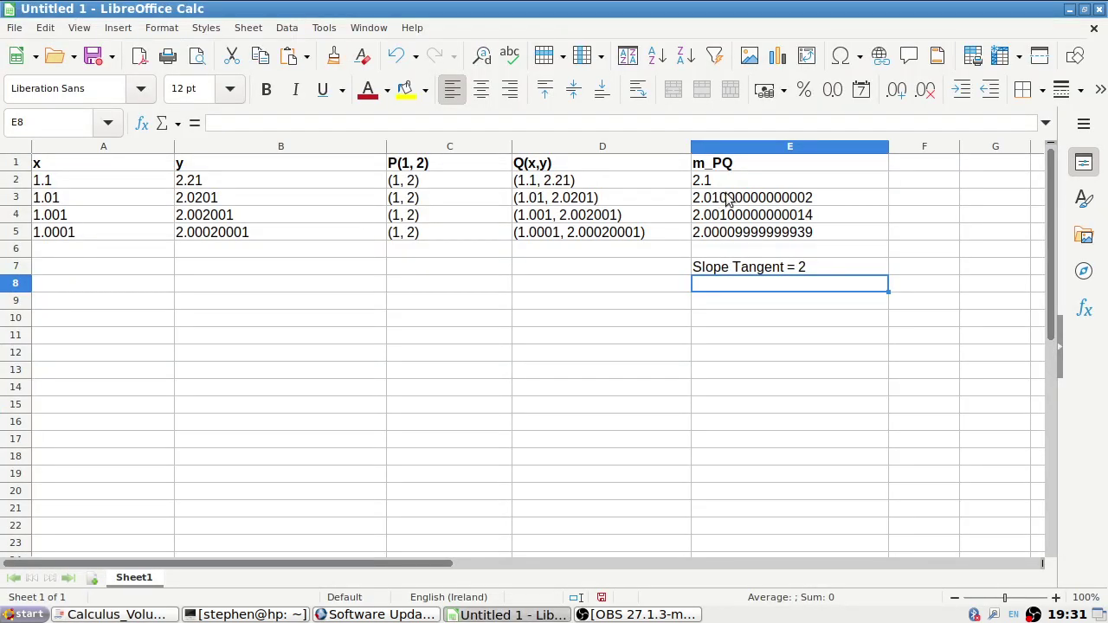
{"action": "key", "text": "alt+Tab"}
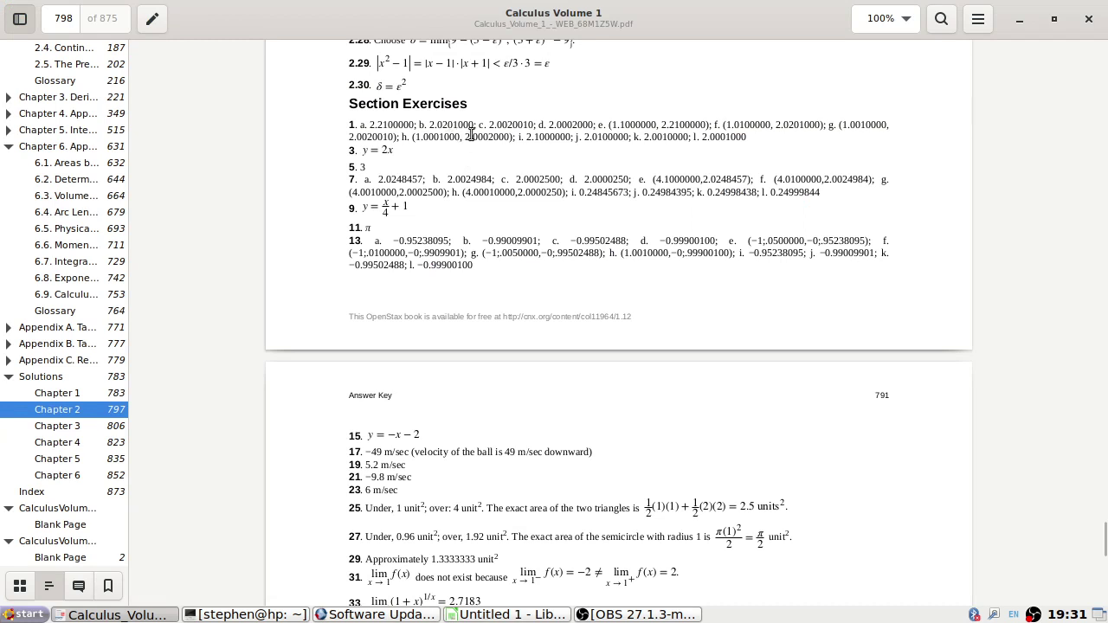
{"action": "key", "text": "alt+Tab"}
{"action": "key", "text": "alt+Tab"}
{"action": "key", "text": "alt+Tab"}
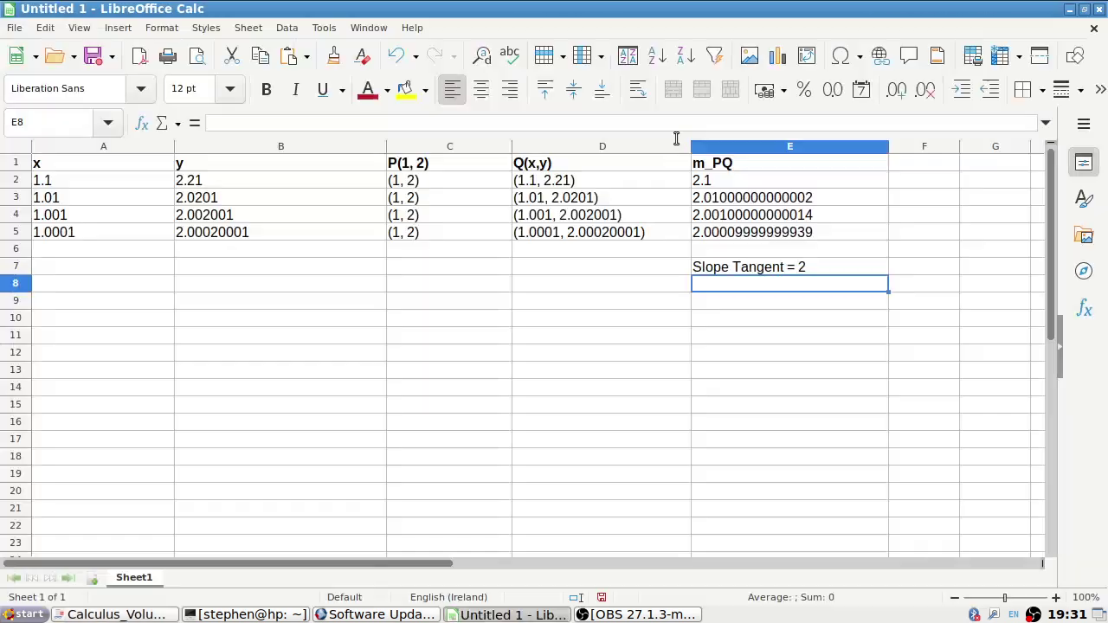
{"action": "key", "text": "alt+Tab"}
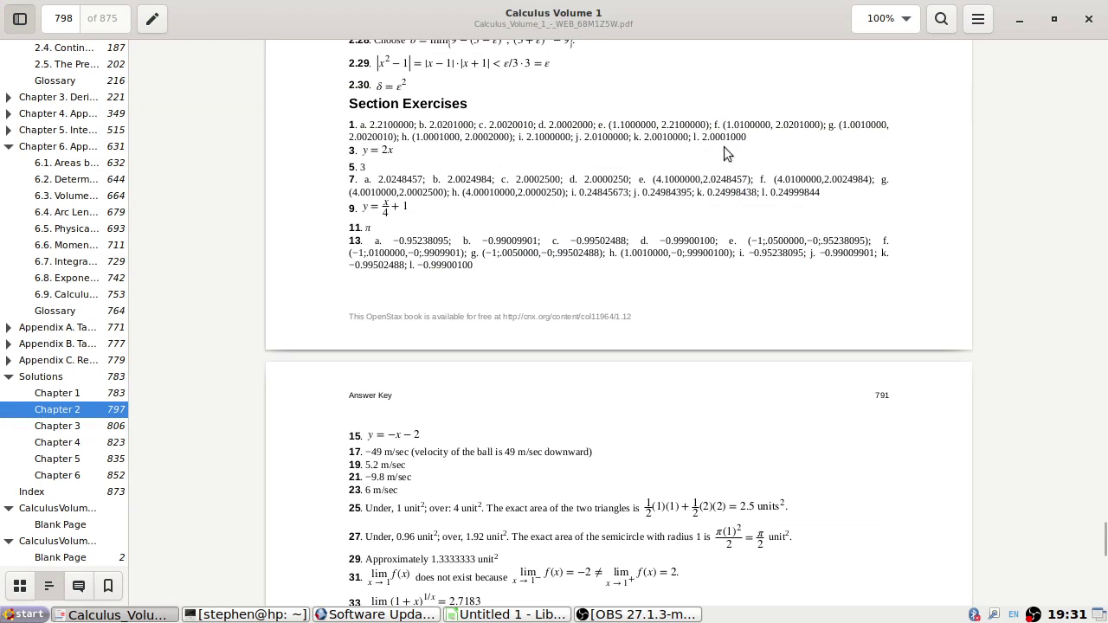
{"action": "key", "text": "alt+Tab"}
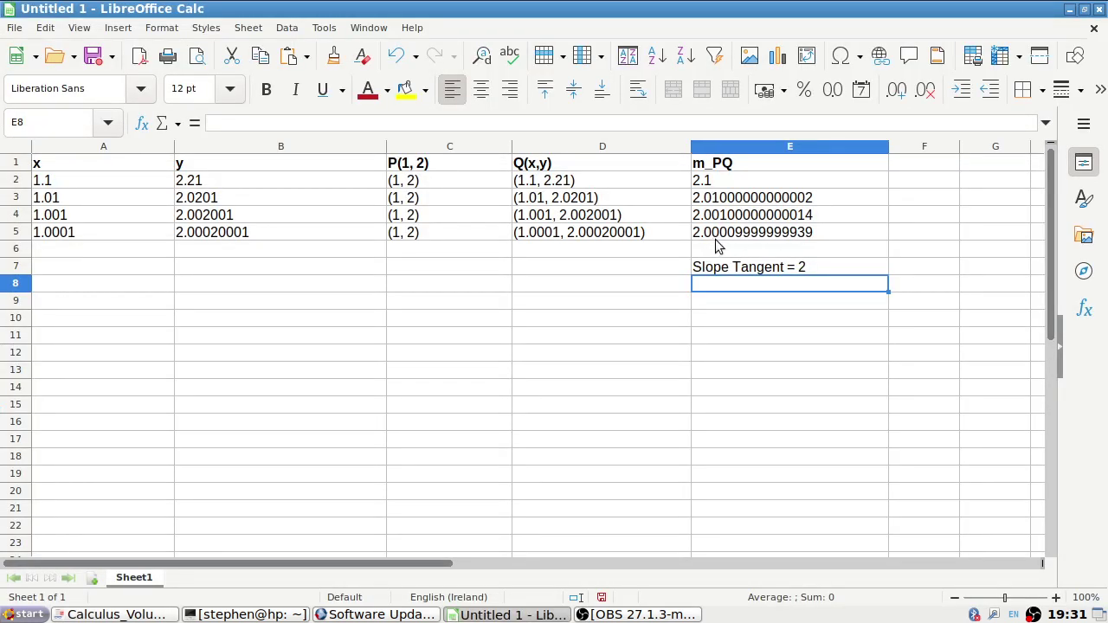
{"action": "left_click", "coordinate": [765, 232]}
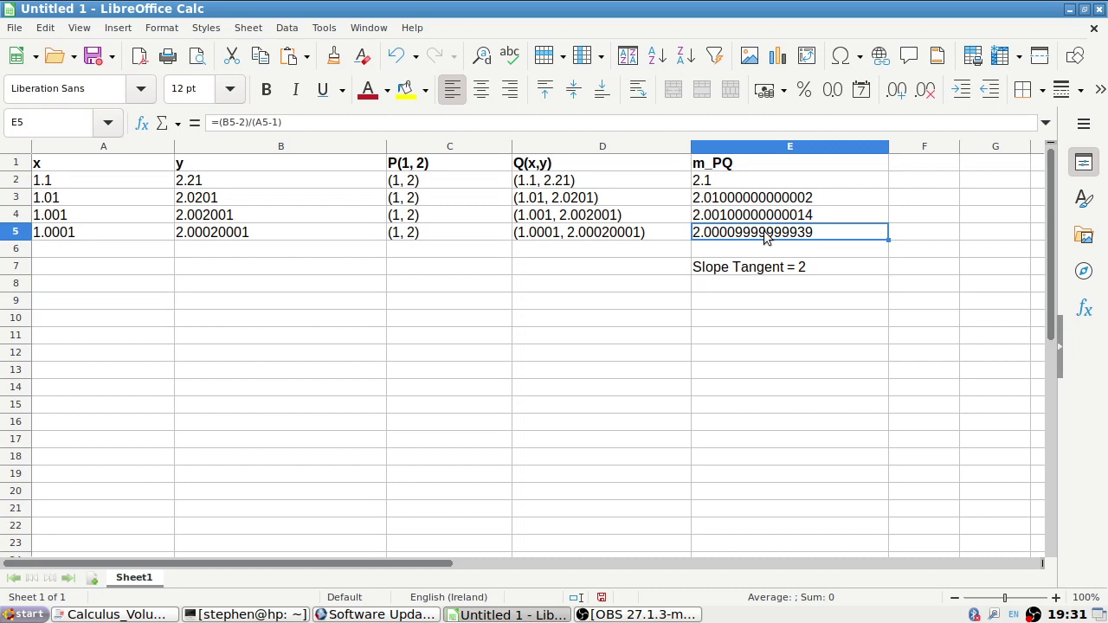
Return to the section 2.1 exercises in the textbook and reread the rounding instruction in exercise 1.
{"action": "key", "text": "alt+Tab"}
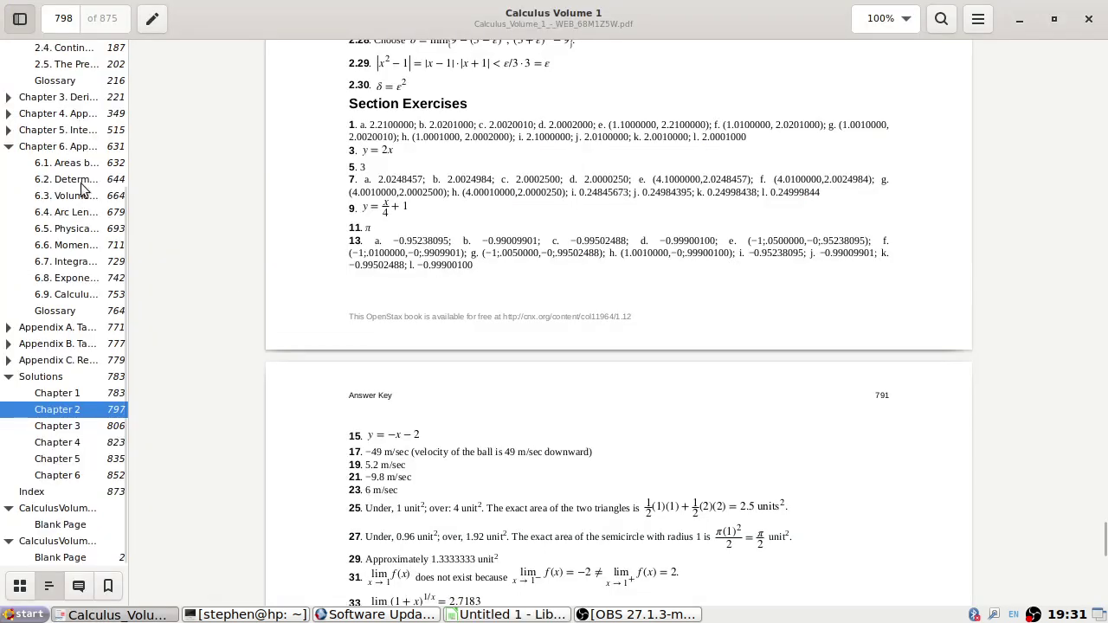
{"action": "scroll", "coordinate": [54, 249], "scroll_direction": "up", "scroll_amount": 4}
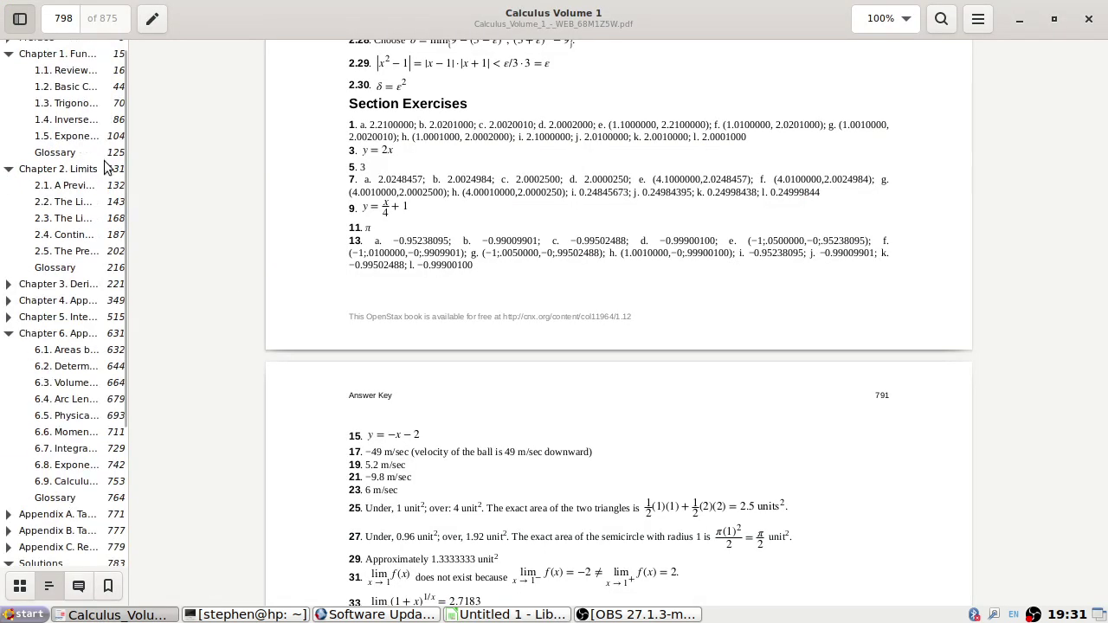
{"action": "left_click", "coordinate": [94, 205]}
{"action": "scroll", "coordinate": [487, 256], "scroll_direction": "up", "scroll_amount": 10}
{"action": "scroll", "coordinate": [139, 230], "scroll_direction": "up", "scroll_amount": 15}
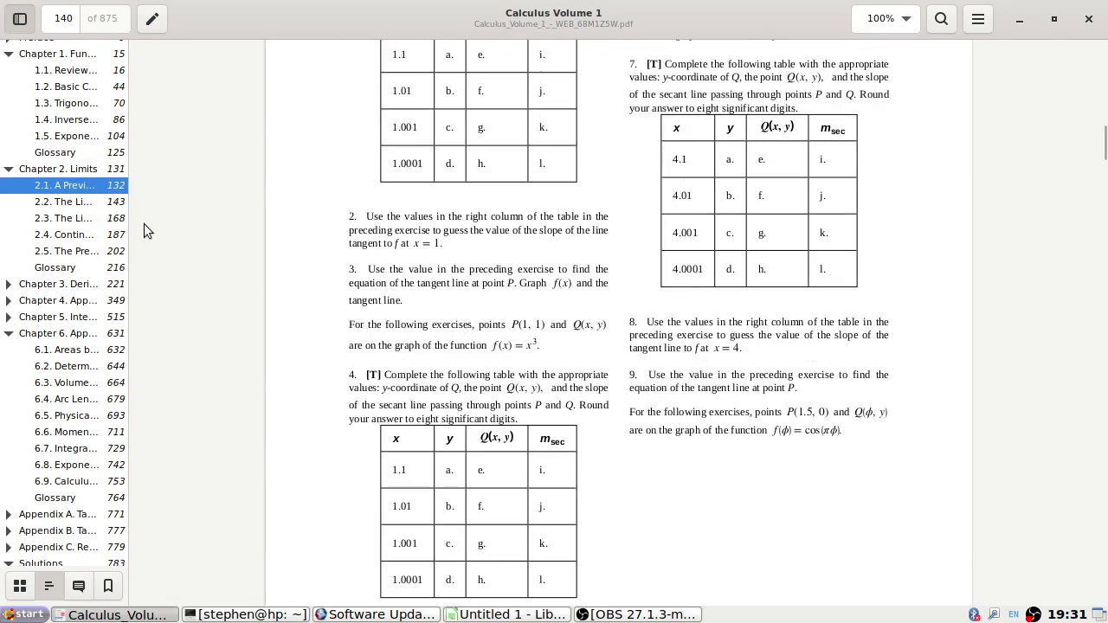
{"action": "scroll", "coordinate": [144, 227], "scroll_direction": "up", "scroll_amount": 5}
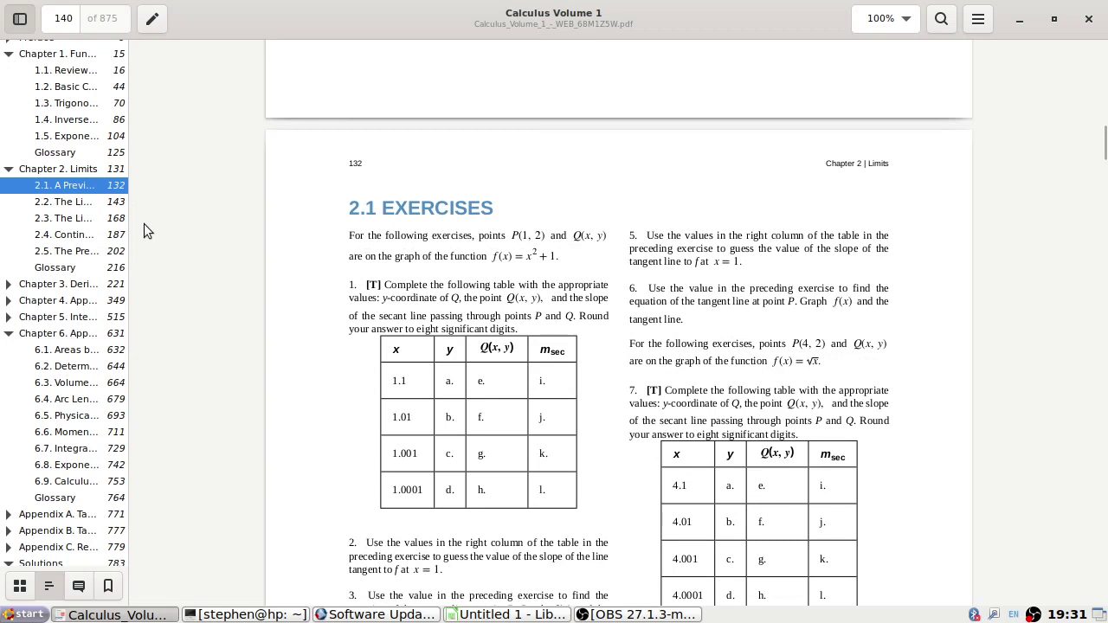
In LibreOffice Calc, round the slope in E5 to 7 decimals with =ROUND((B5-2)/(A5-1),7).
{"action": "key", "text": "alt+Tab"}
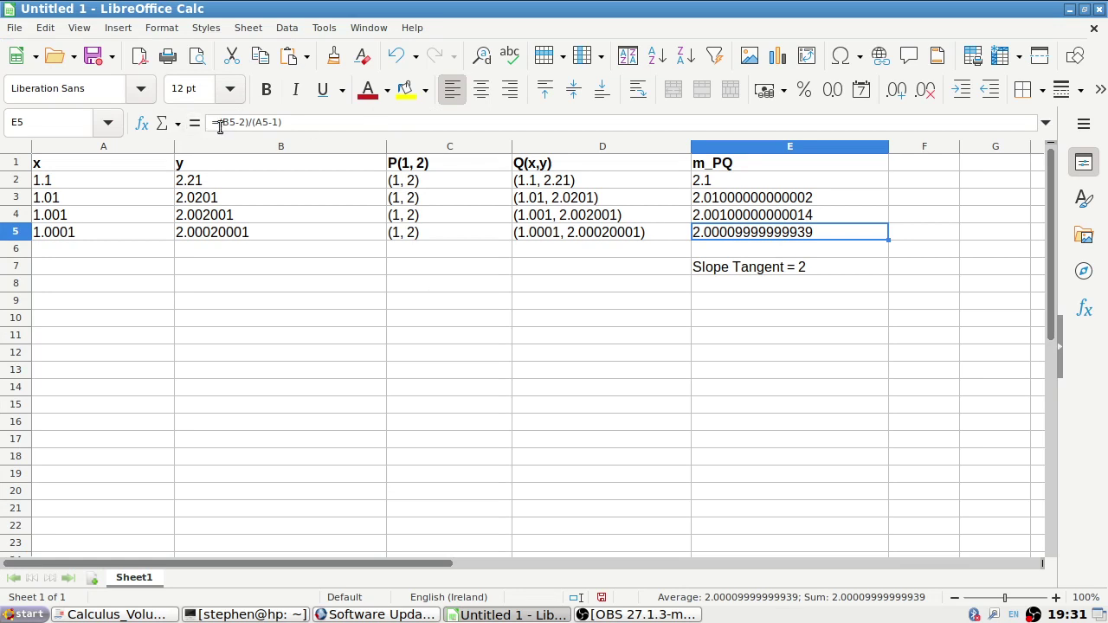
{"action": "left_click", "coordinate": [219, 126]}
{"action": "type", "text": "round("}
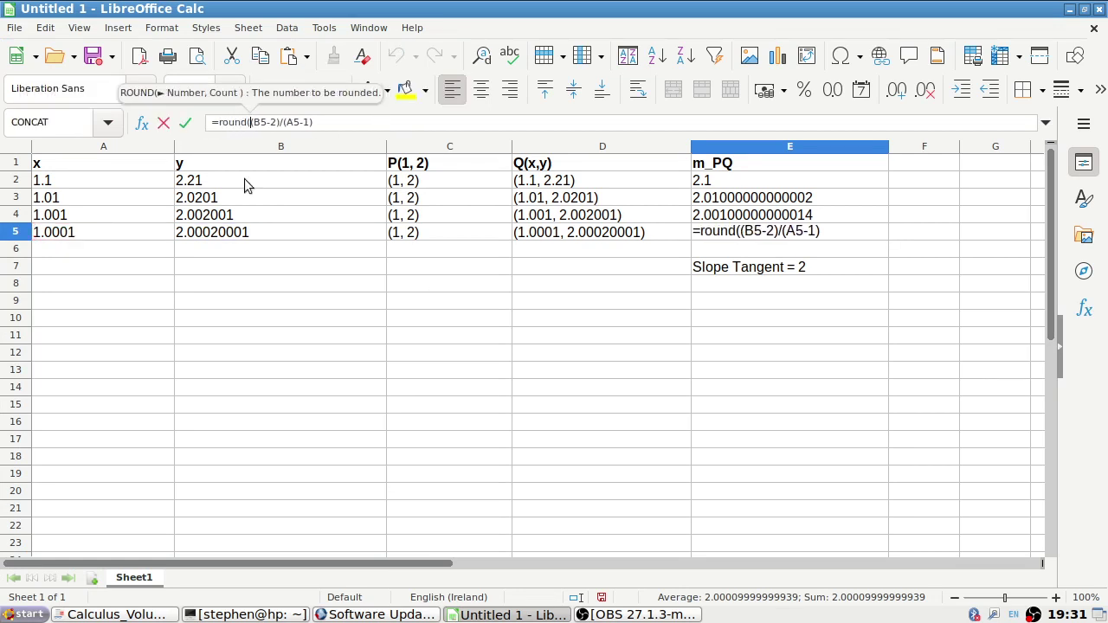
{"action": "left_click", "coordinate": [348, 122]}
{"action": "type", "text": ",7)"}
{"action": "key", "text": "Return"}
{"action": "key", "text": "Up"}
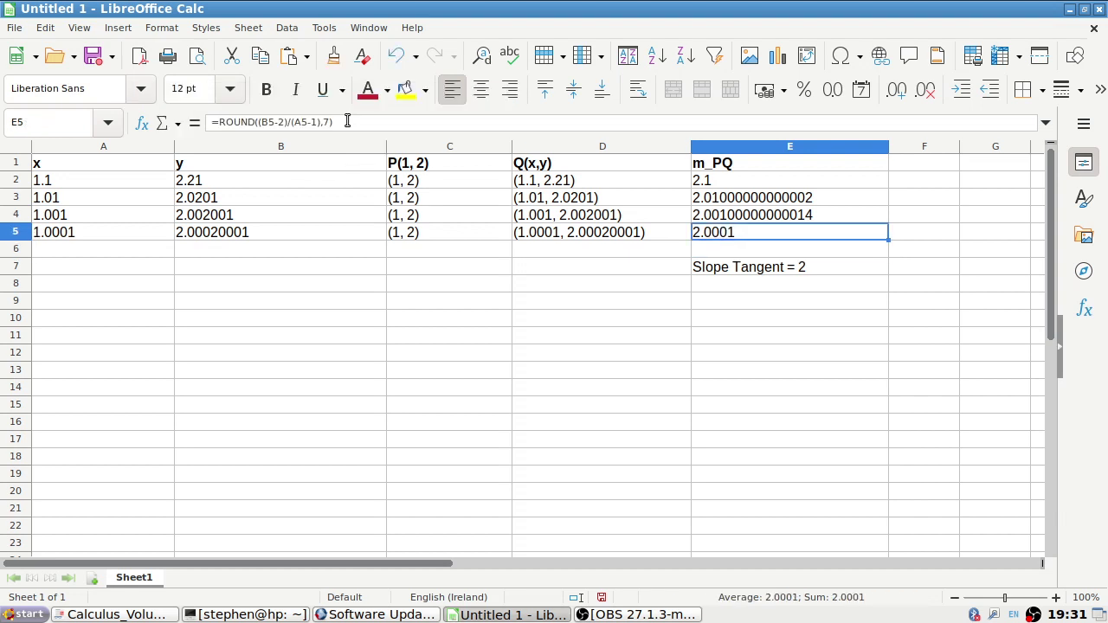
{"action": "key", "text": "ctrl+c"}
{"action": "key", "text": "Up"}
{"action": "key", "text": "ctrl+v"}
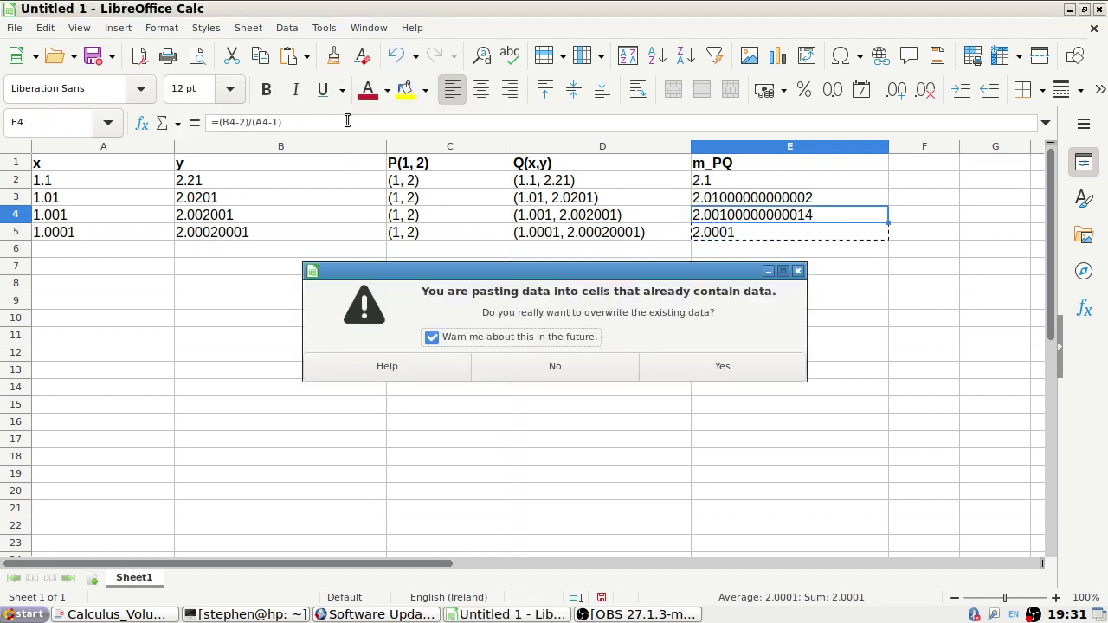
{"action": "left_click", "coordinate": [579, 373]}
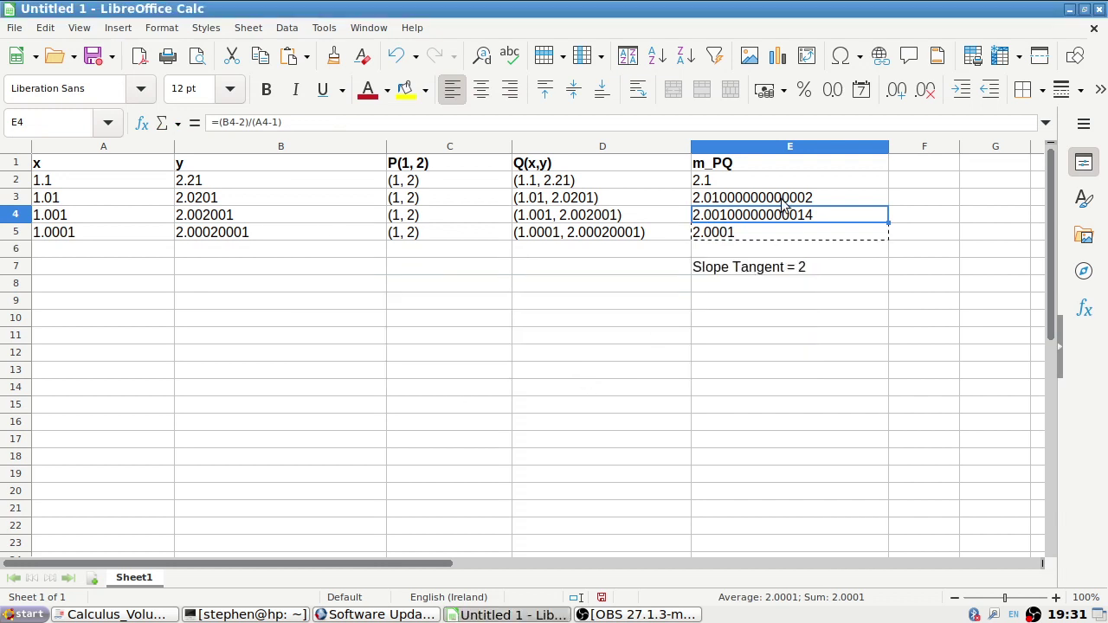
Round the slope in E2 to 7 decimals with =ROUND((B2-2)/(A2-1),7).
{"action": "left_click", "coordinate": [764, 184]}
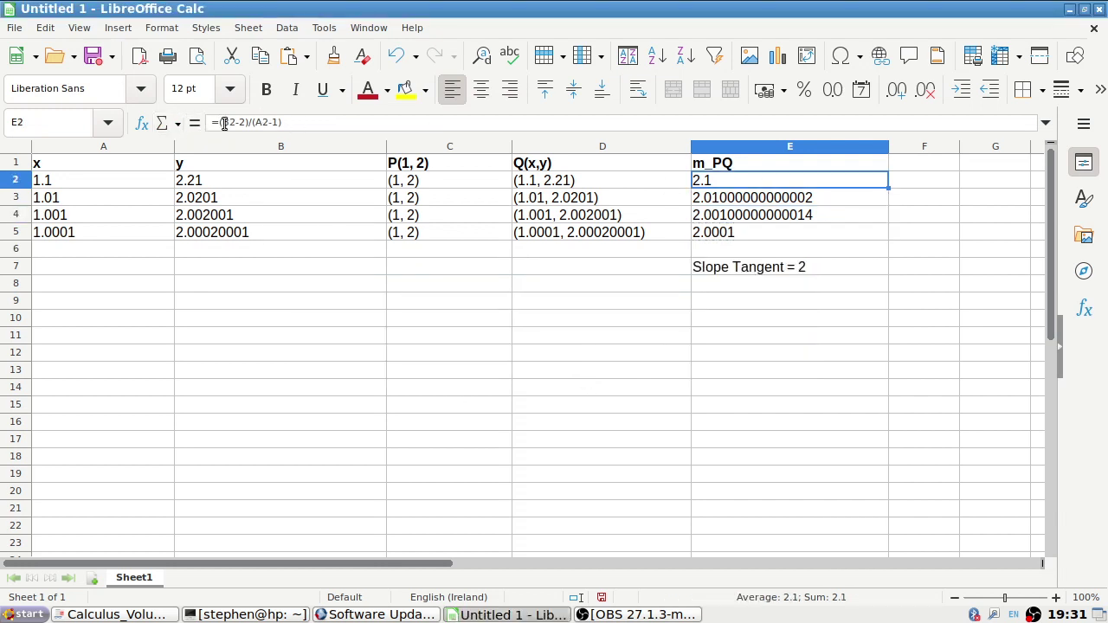
{"action": "key", "text": "F2"}
{"action": "key", "text": "Home"}
{"action": "key", "text": "Right"}
{"action": "type", "text": "round("}
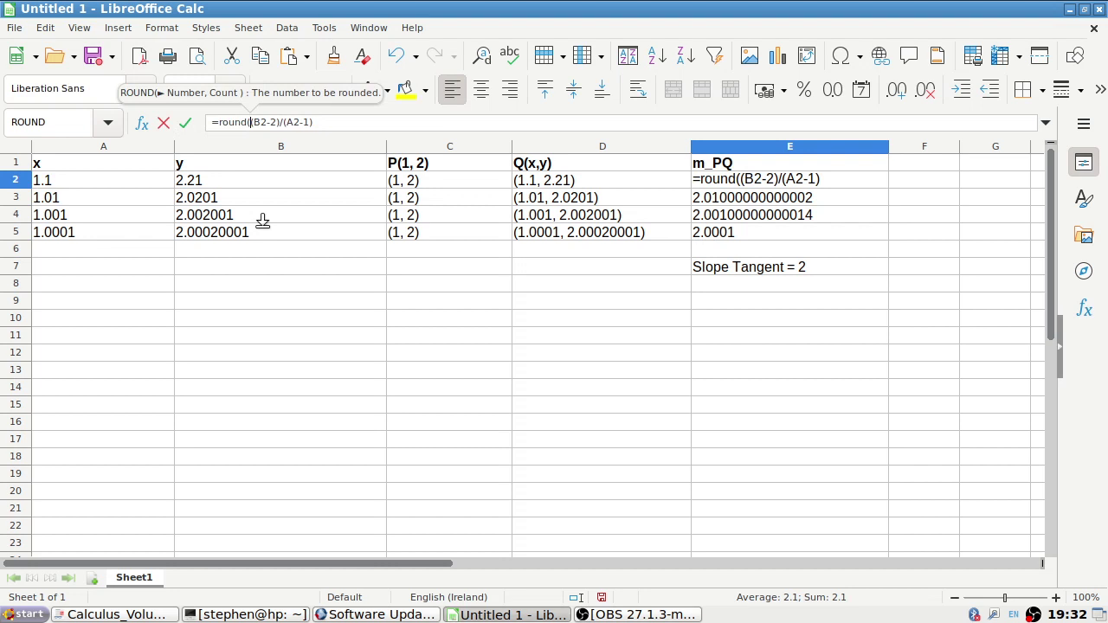
{"action": "left_click", "coordinate": [371, 124]}
{"action": "type", "text": ",7)"}
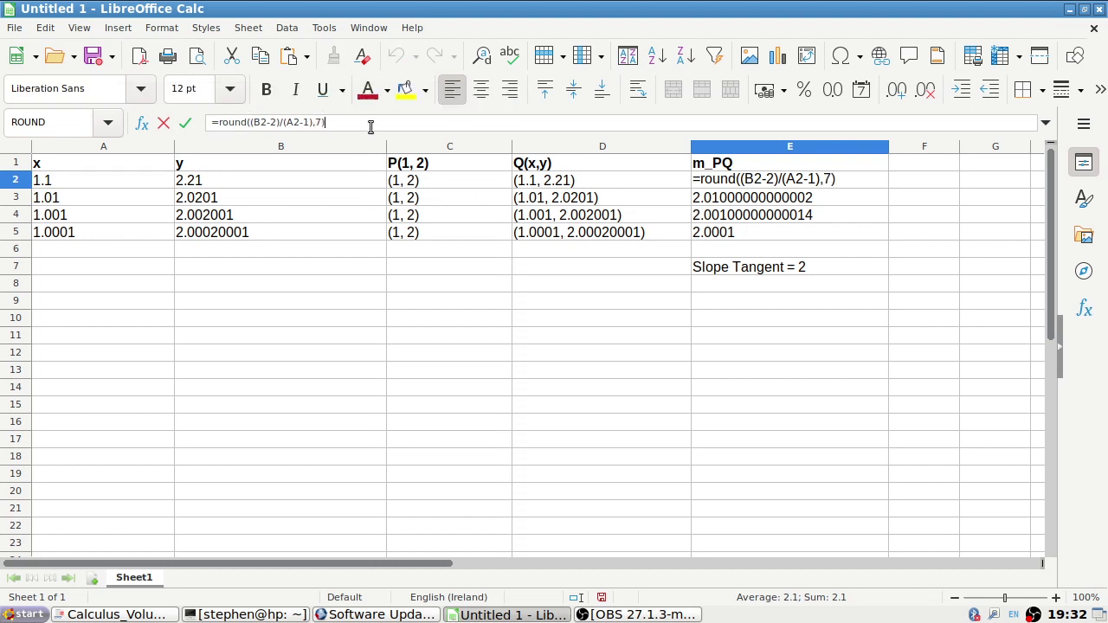
{"action": "key", "text": "Return"}
{"action": "key", "text": "Up"}
{"action": "key", "text": "ctrl+c"}
{"action": "key", "text": "Down"}
{"action": "key", "text": "ctrl+v"}
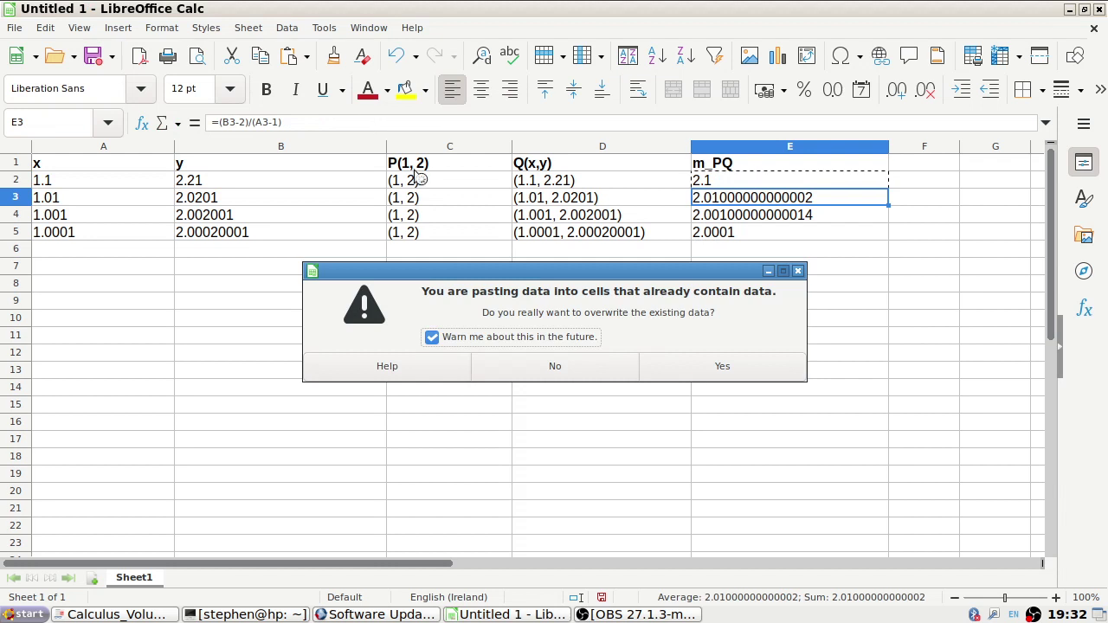
{"action": "left_click", "coordinate": [798, 271]}
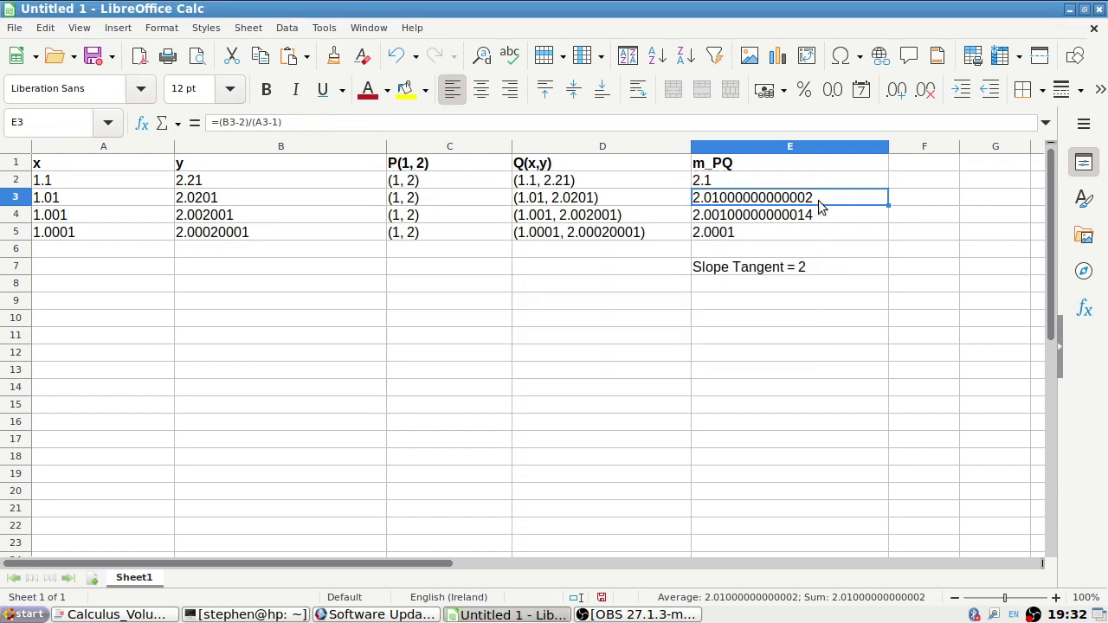
Fill the rounded slope formula from E2 down through E5 in the m_PQ column.
{"action": "left_click", "coordinate": [838, 185]}
{"action": "left_click_drag", "start_coordinate": [888, 189], "coordinate": [885, 240]}
{"action": "left_click", "coordinate": [876, 265]}
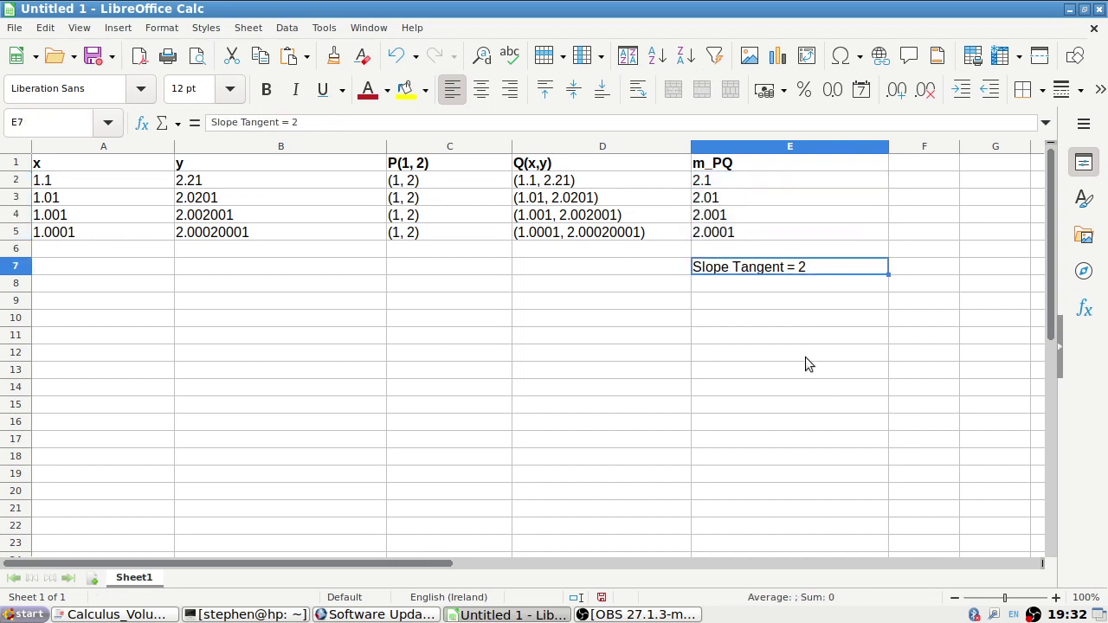
{"action": "key", "text": "alt+Tab"}
{"action": "key", "text": "alt+Tab"}
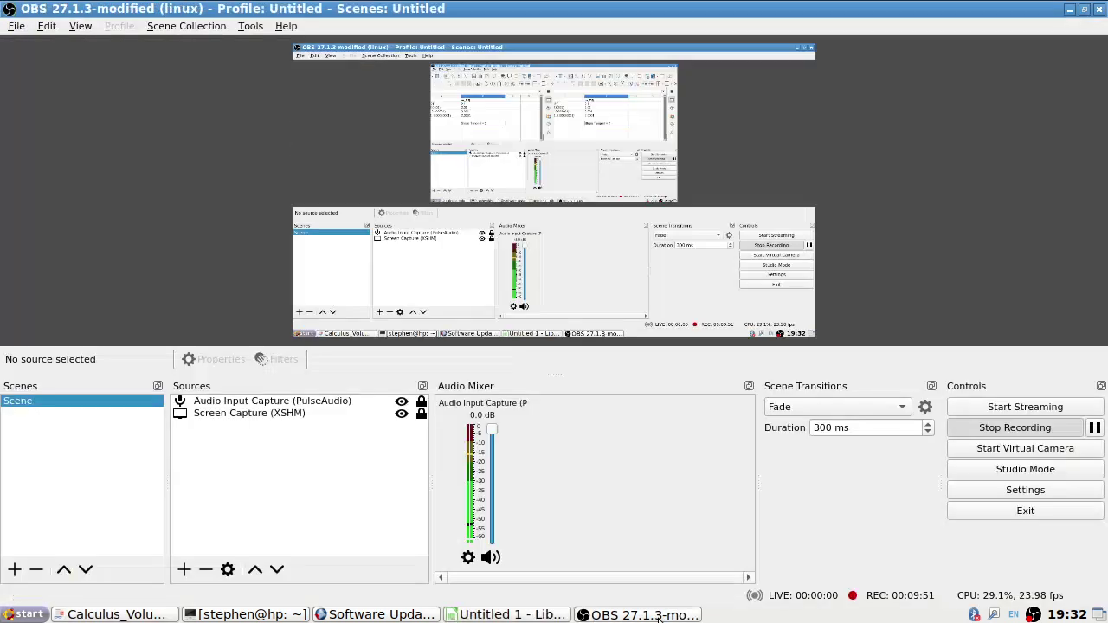
{"action": "left_click", "coordinate": [661, 617]}
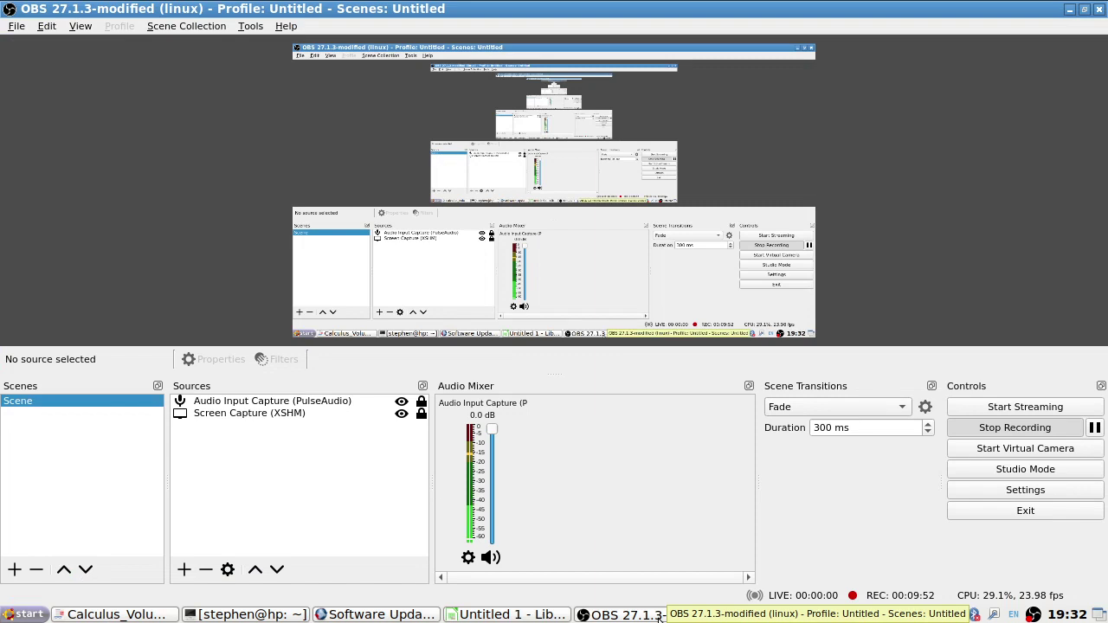
{"action": "left_click", "coordinate": [658, 616]}
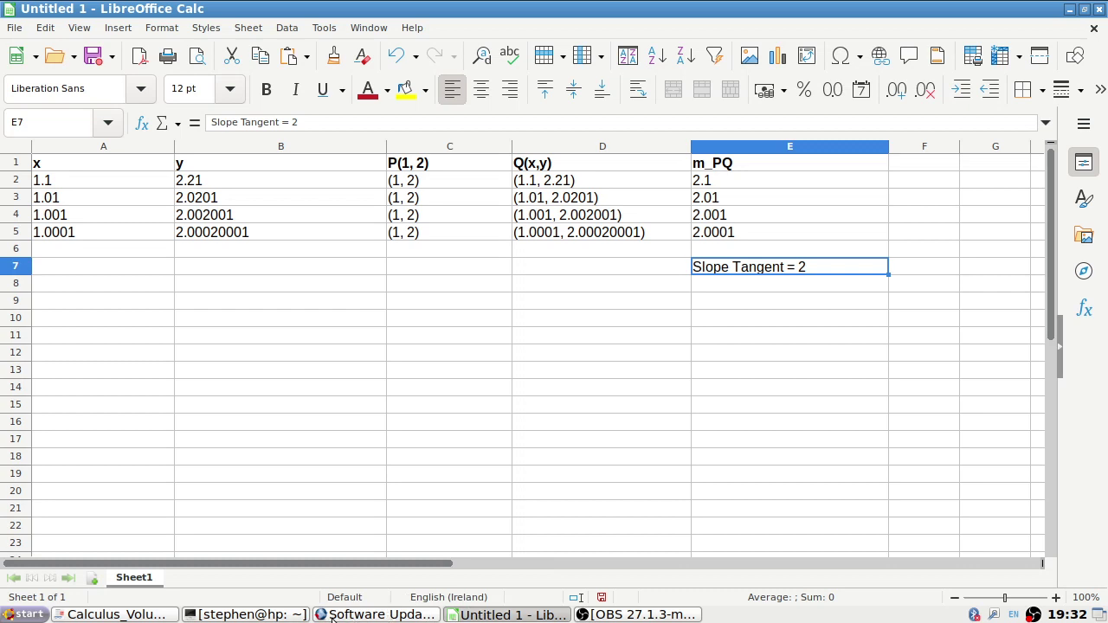
Switch to the Calculus Volume 1 PDF and review the section 2.1 exercises following exercise 1, comparing them with the spreadsheet's slope table.
{"action": "left_click", "coordinate": [154, 614]}
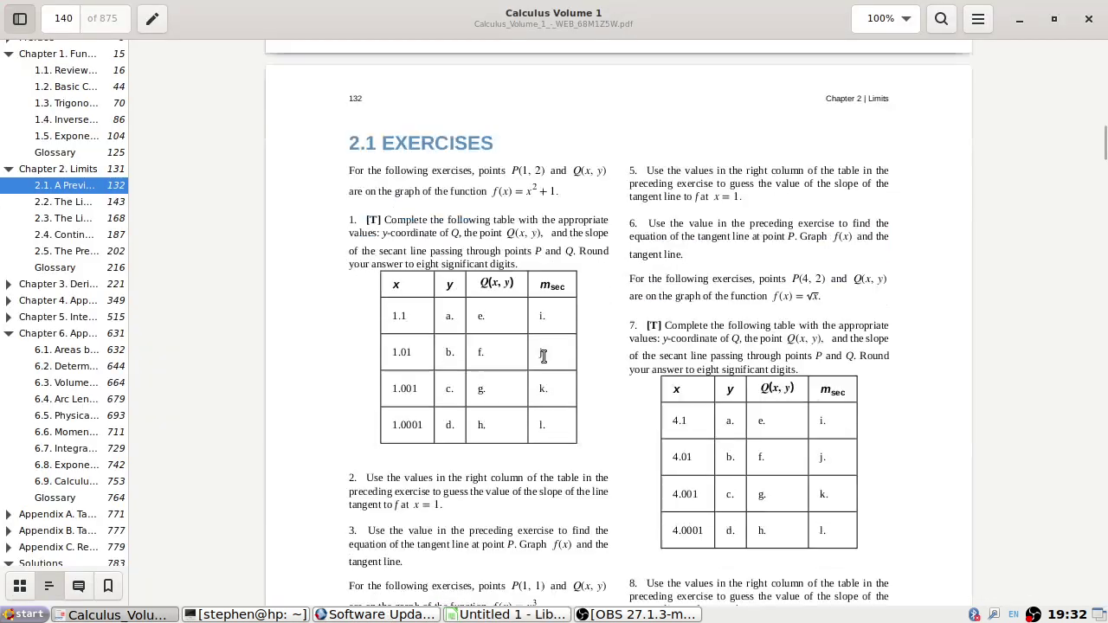
{"action": "scroll", "coordinate": [543, 355], "scroll_direction": "down", "scroll_amount": 2}
{"action": "scroll", "coordinate": [407, 471], "scroll_direction": "down", "scroll_amount": 2}
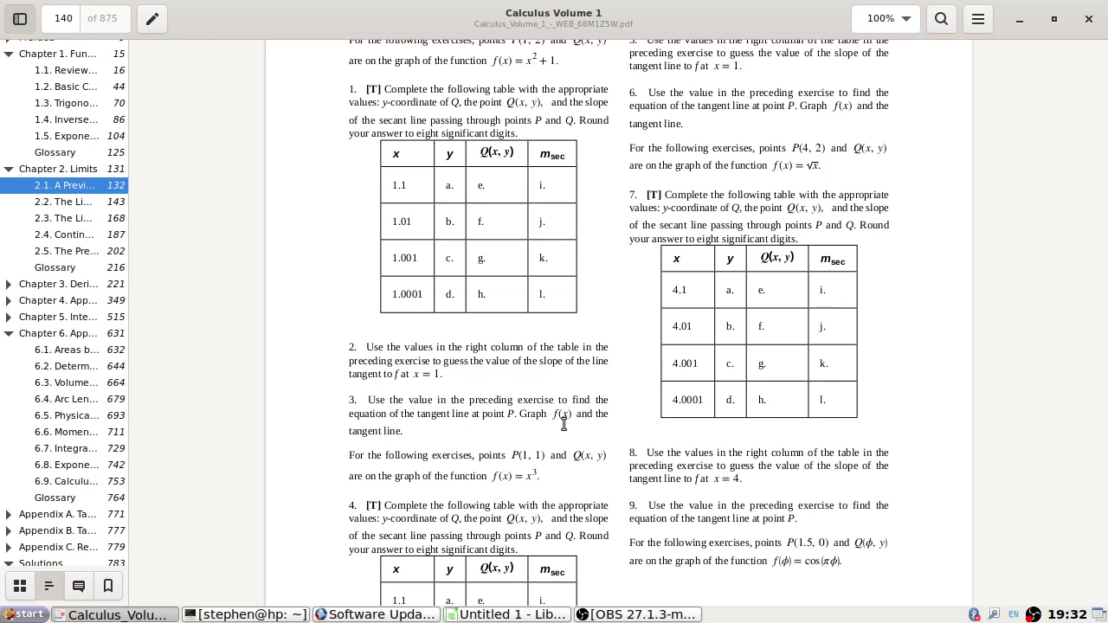
{"action": "scroll", "coordinate": [558, 420], "scroll_direction": "down", "scroll_amount": 2}
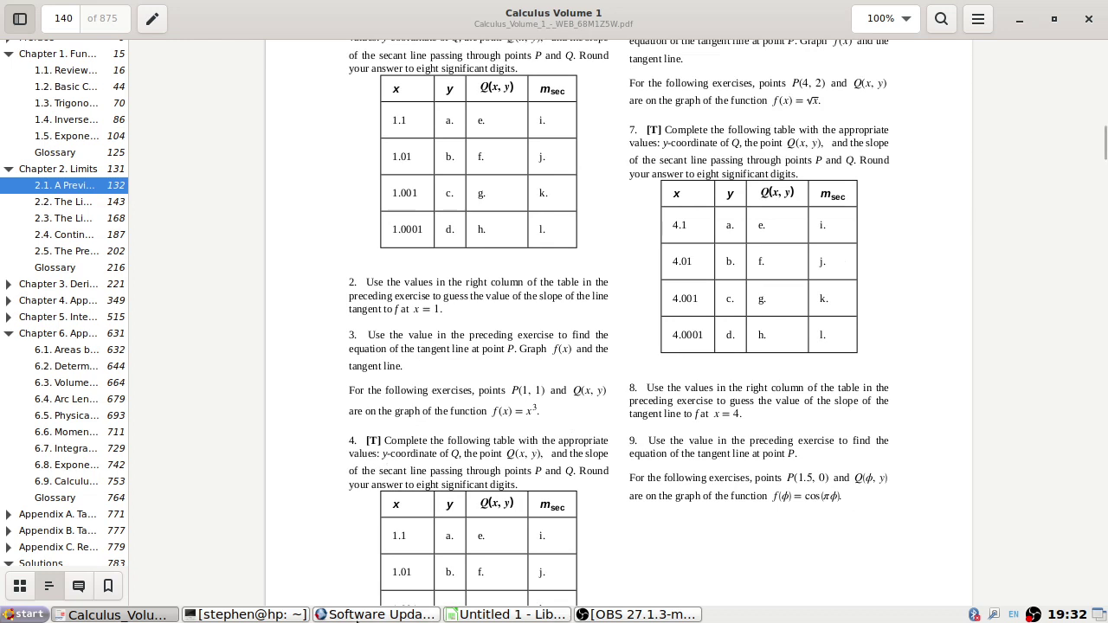
{"action": "left_click", "coordinate": [535, 616]}
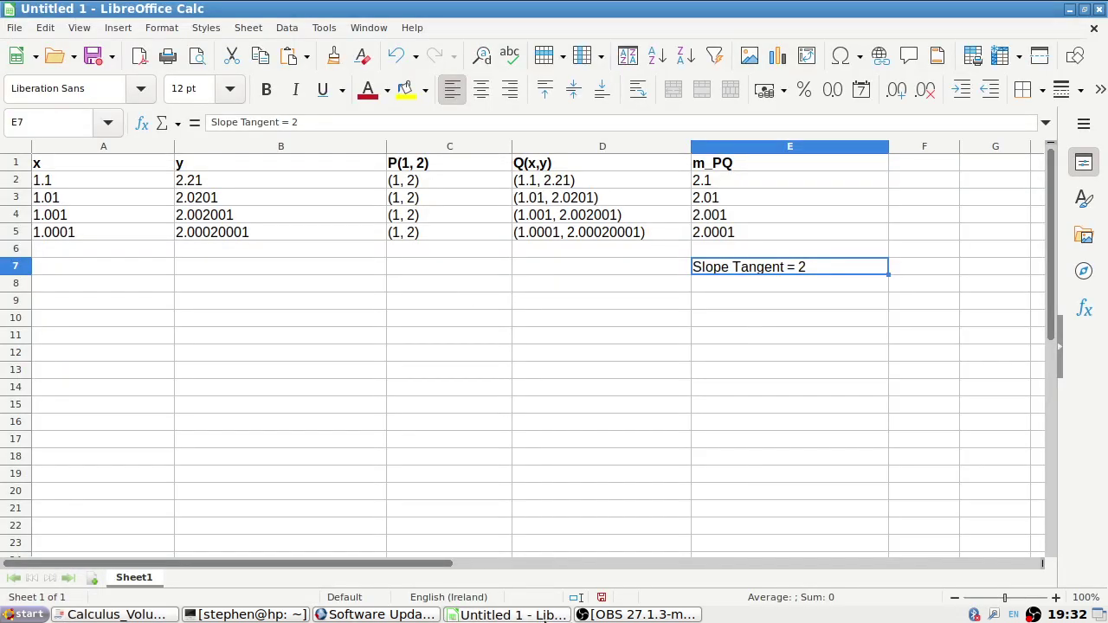
{"action": "left_click", "coordinate": [117, 615]}
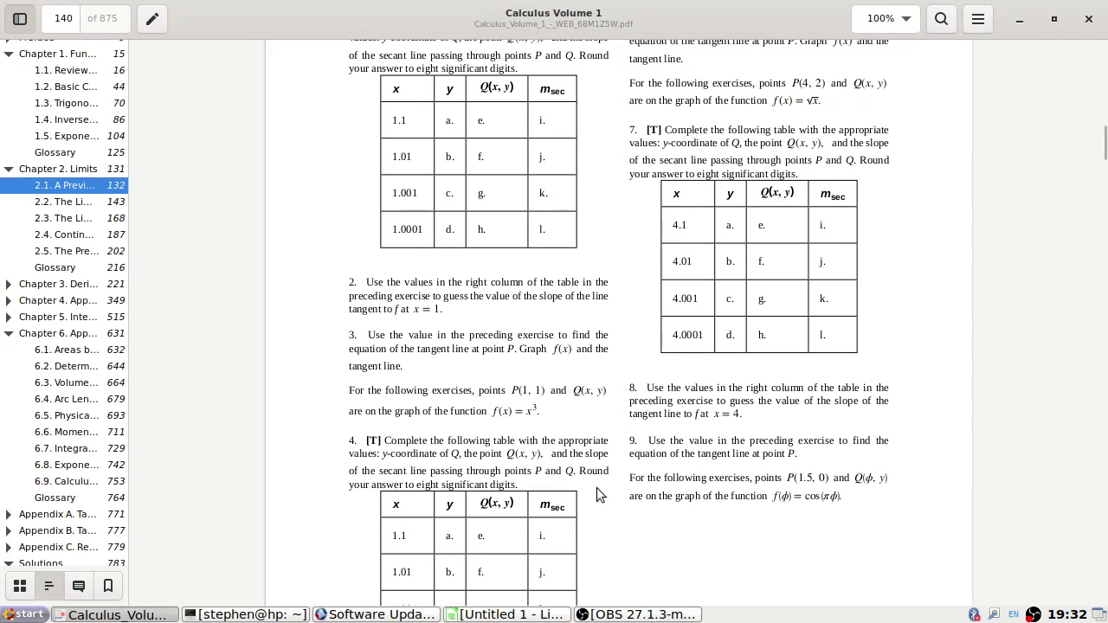
{"action": "scroll", "coordinate": [595, 489], "scroll_direction": "up", "scroll_amount": 3}
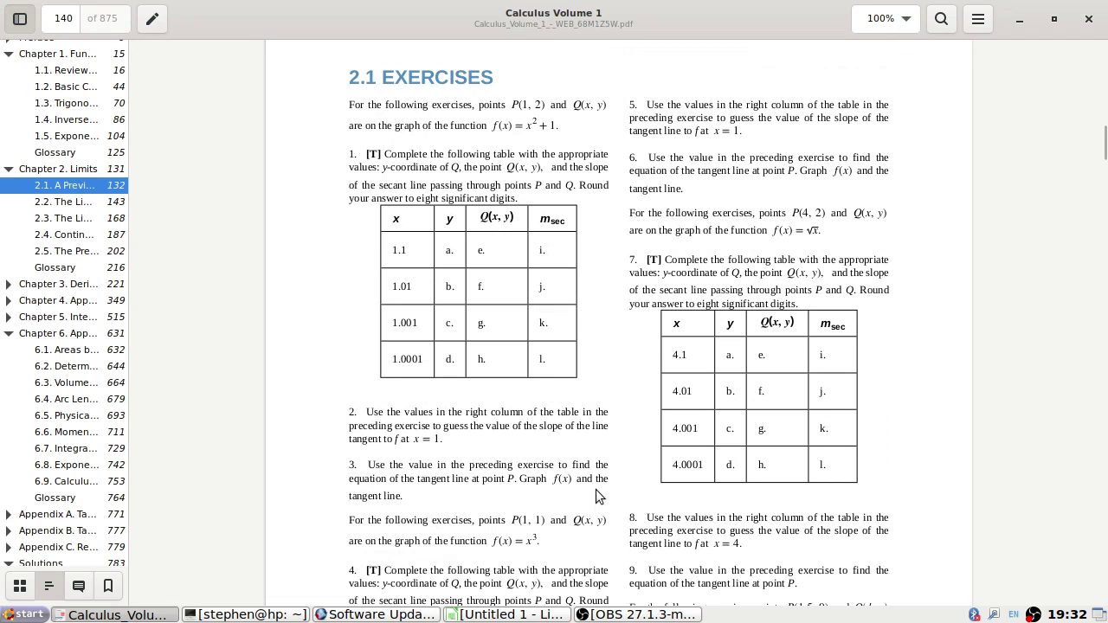
{"action": "left_click", "coordinate": [602, 615]}
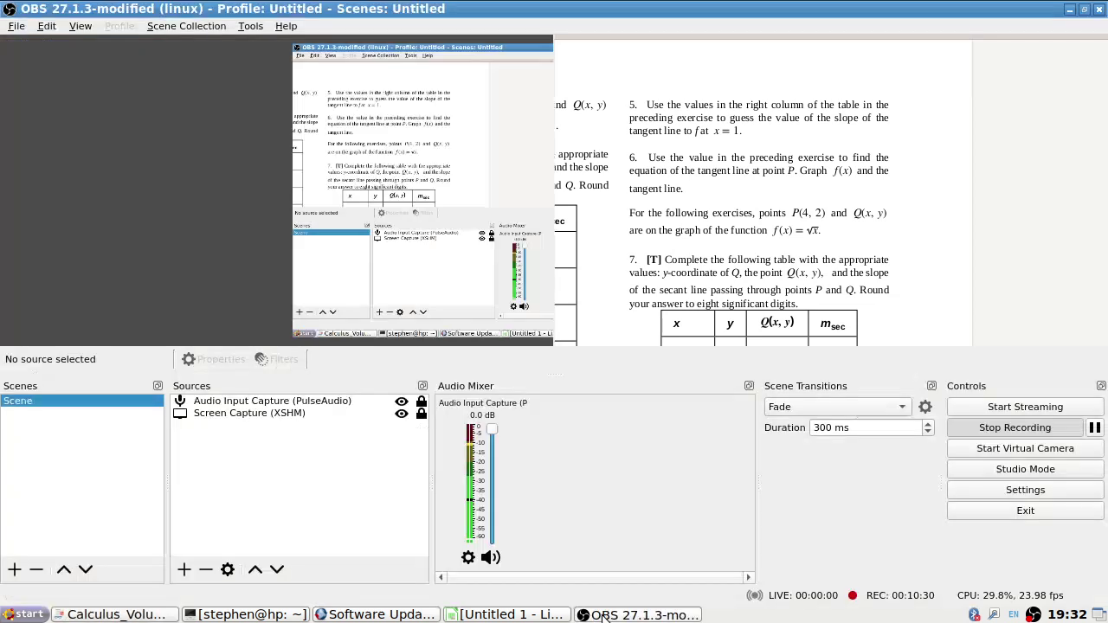